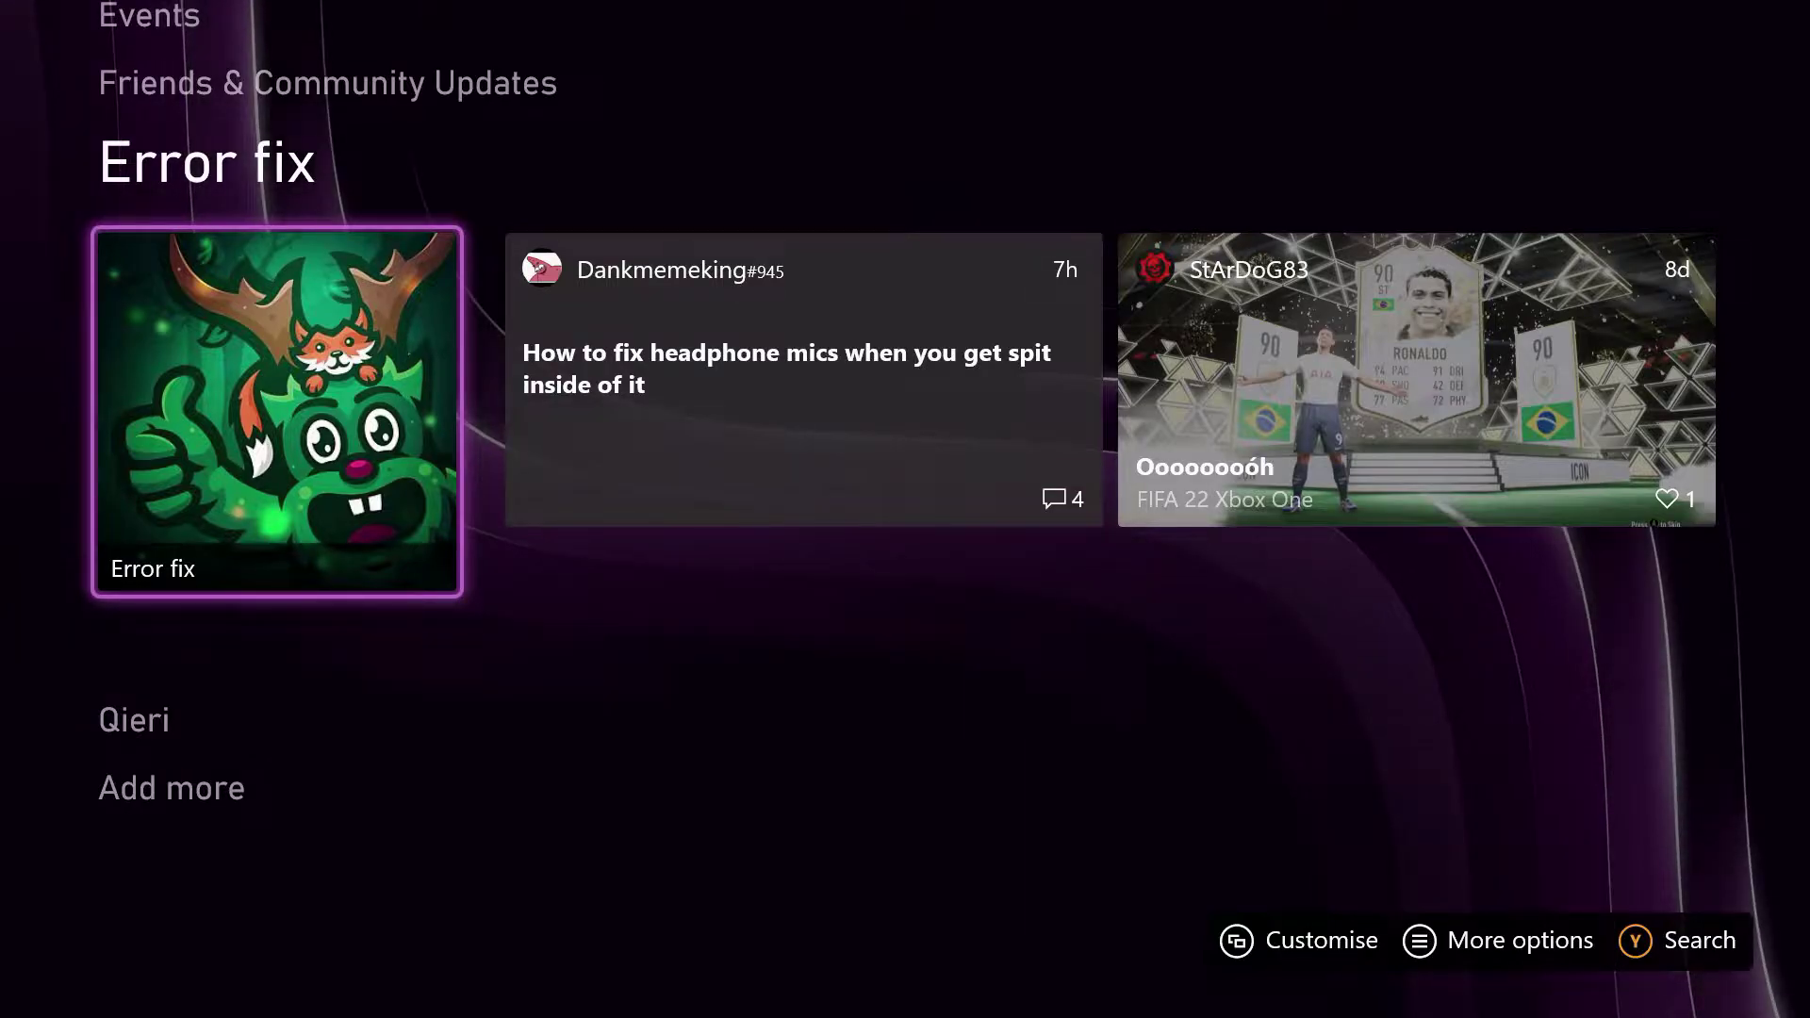
Go to the top row of the home screen and open the Microsoft Store tile
key(Up)
key(Up)
key(Up)
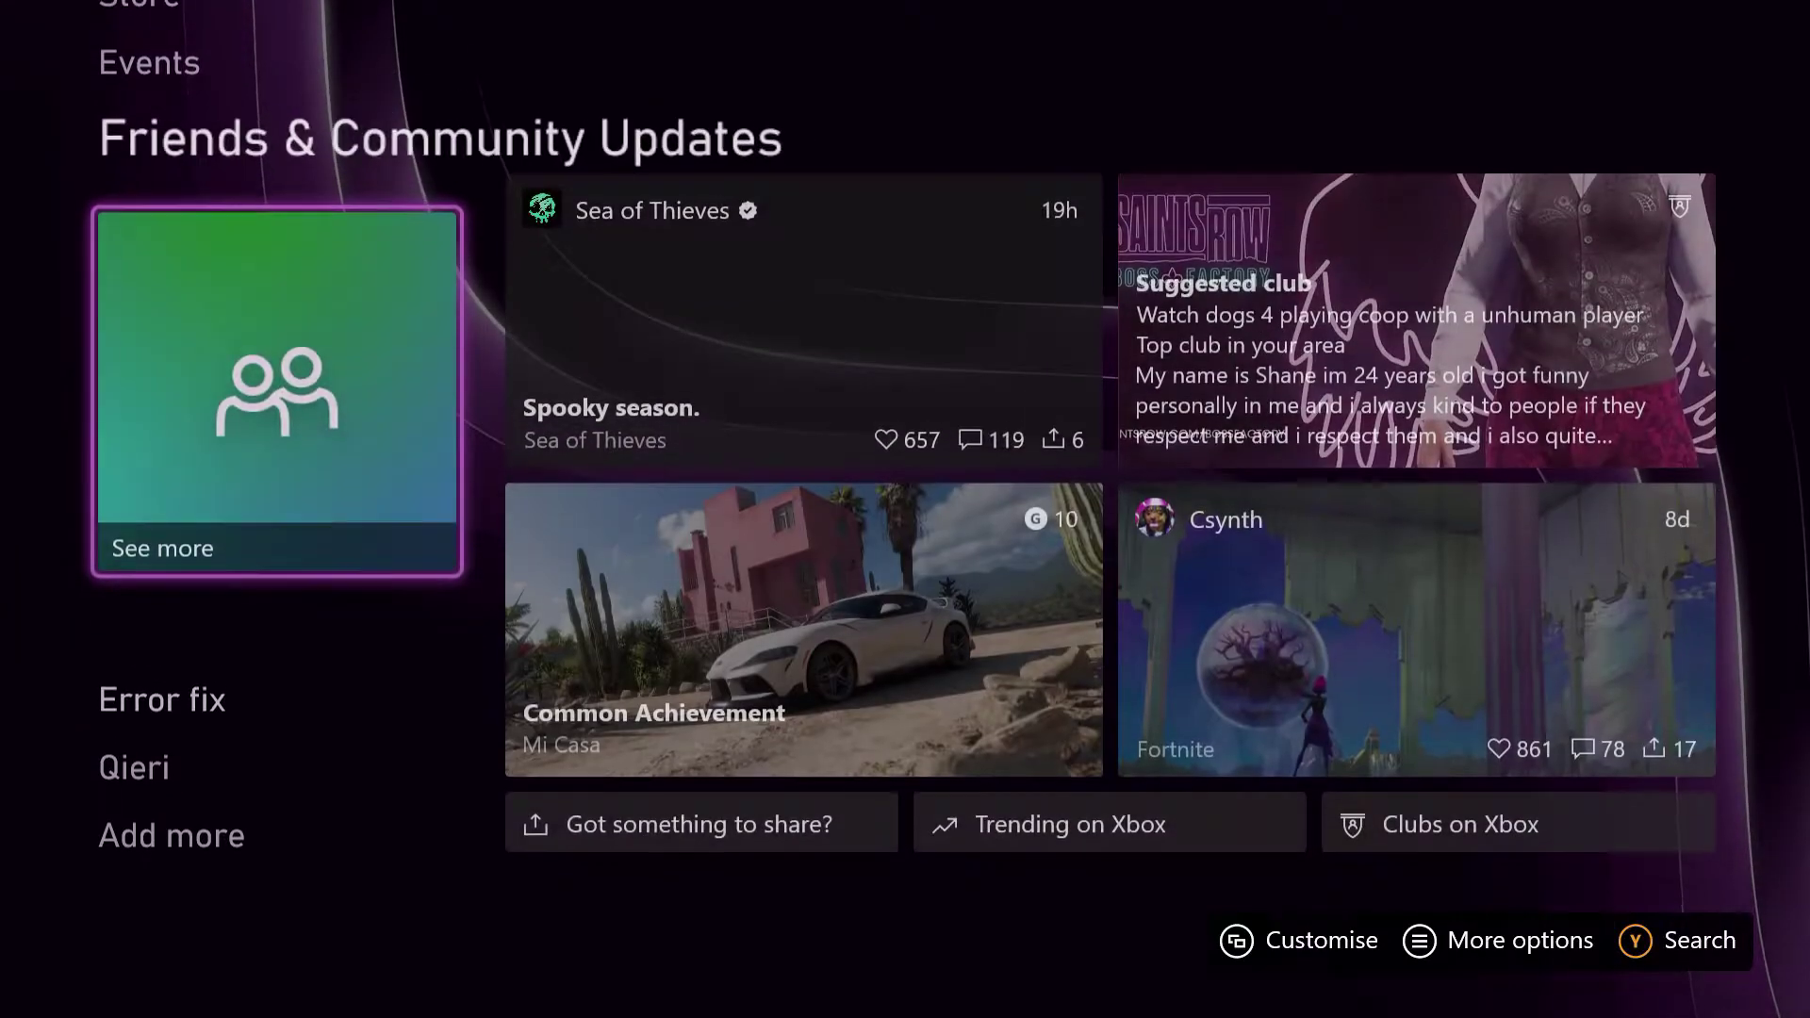
key(Up)
key(Up)
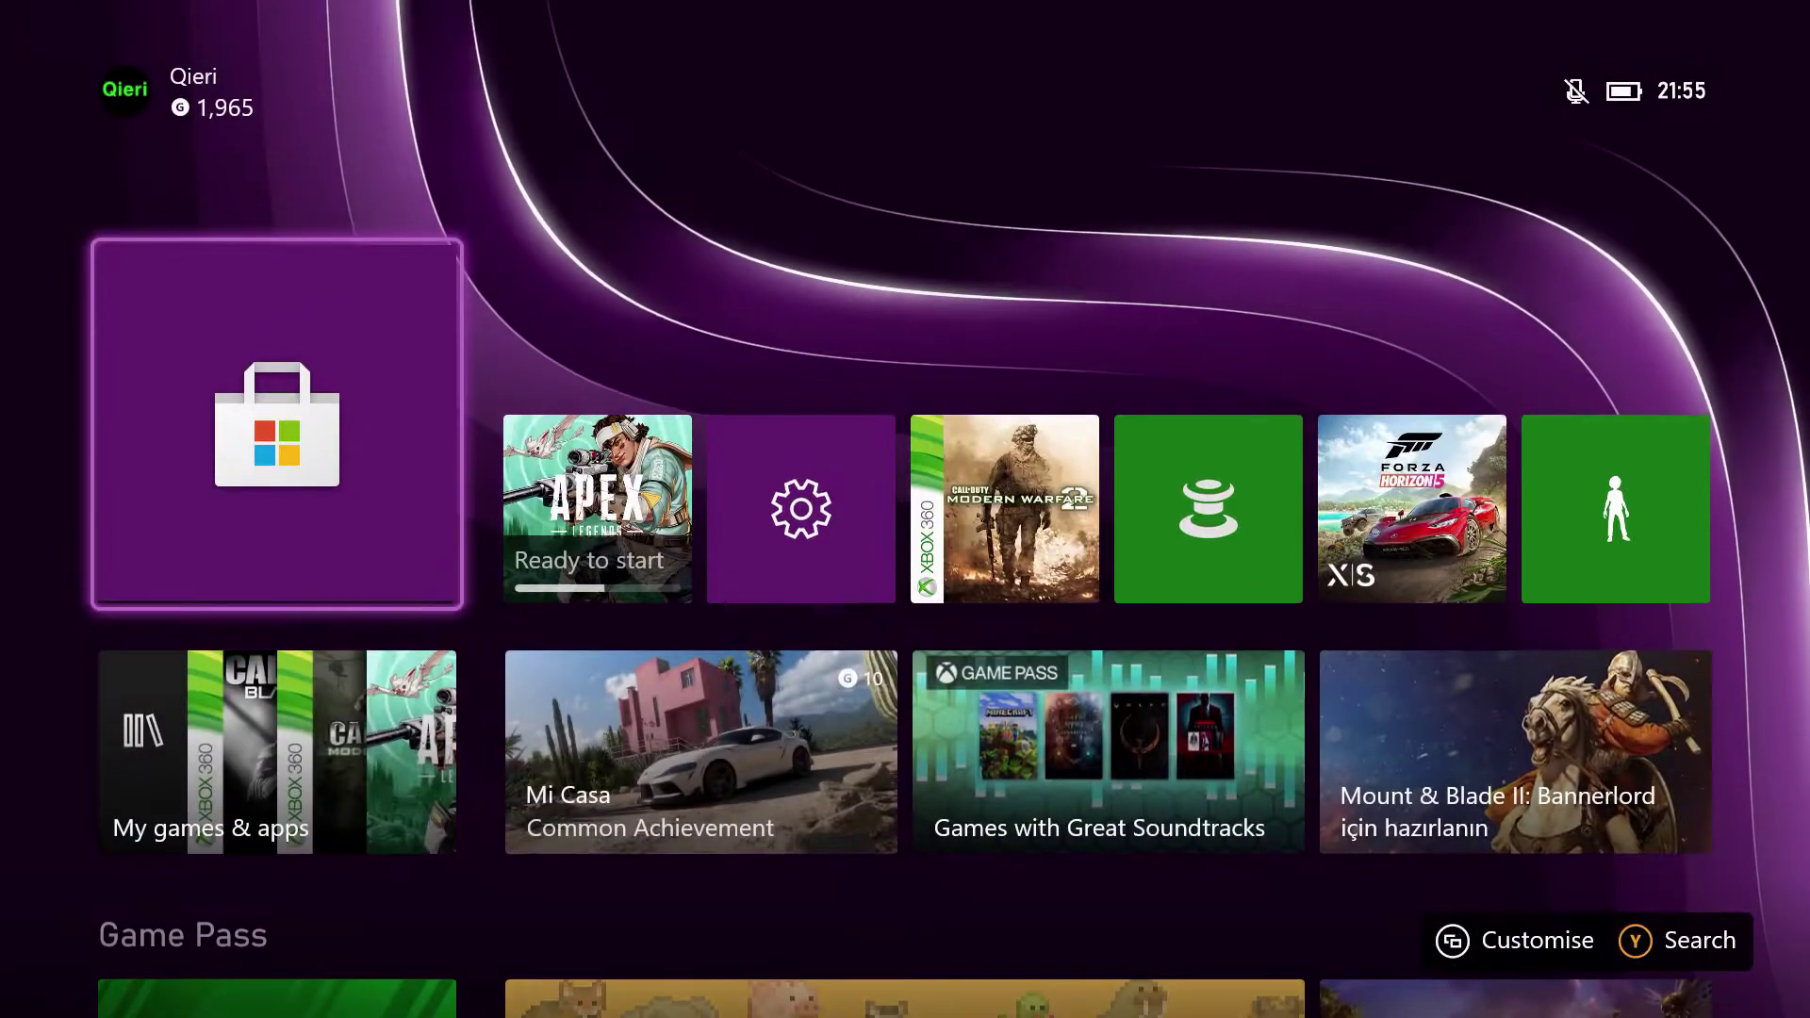
key(Return)
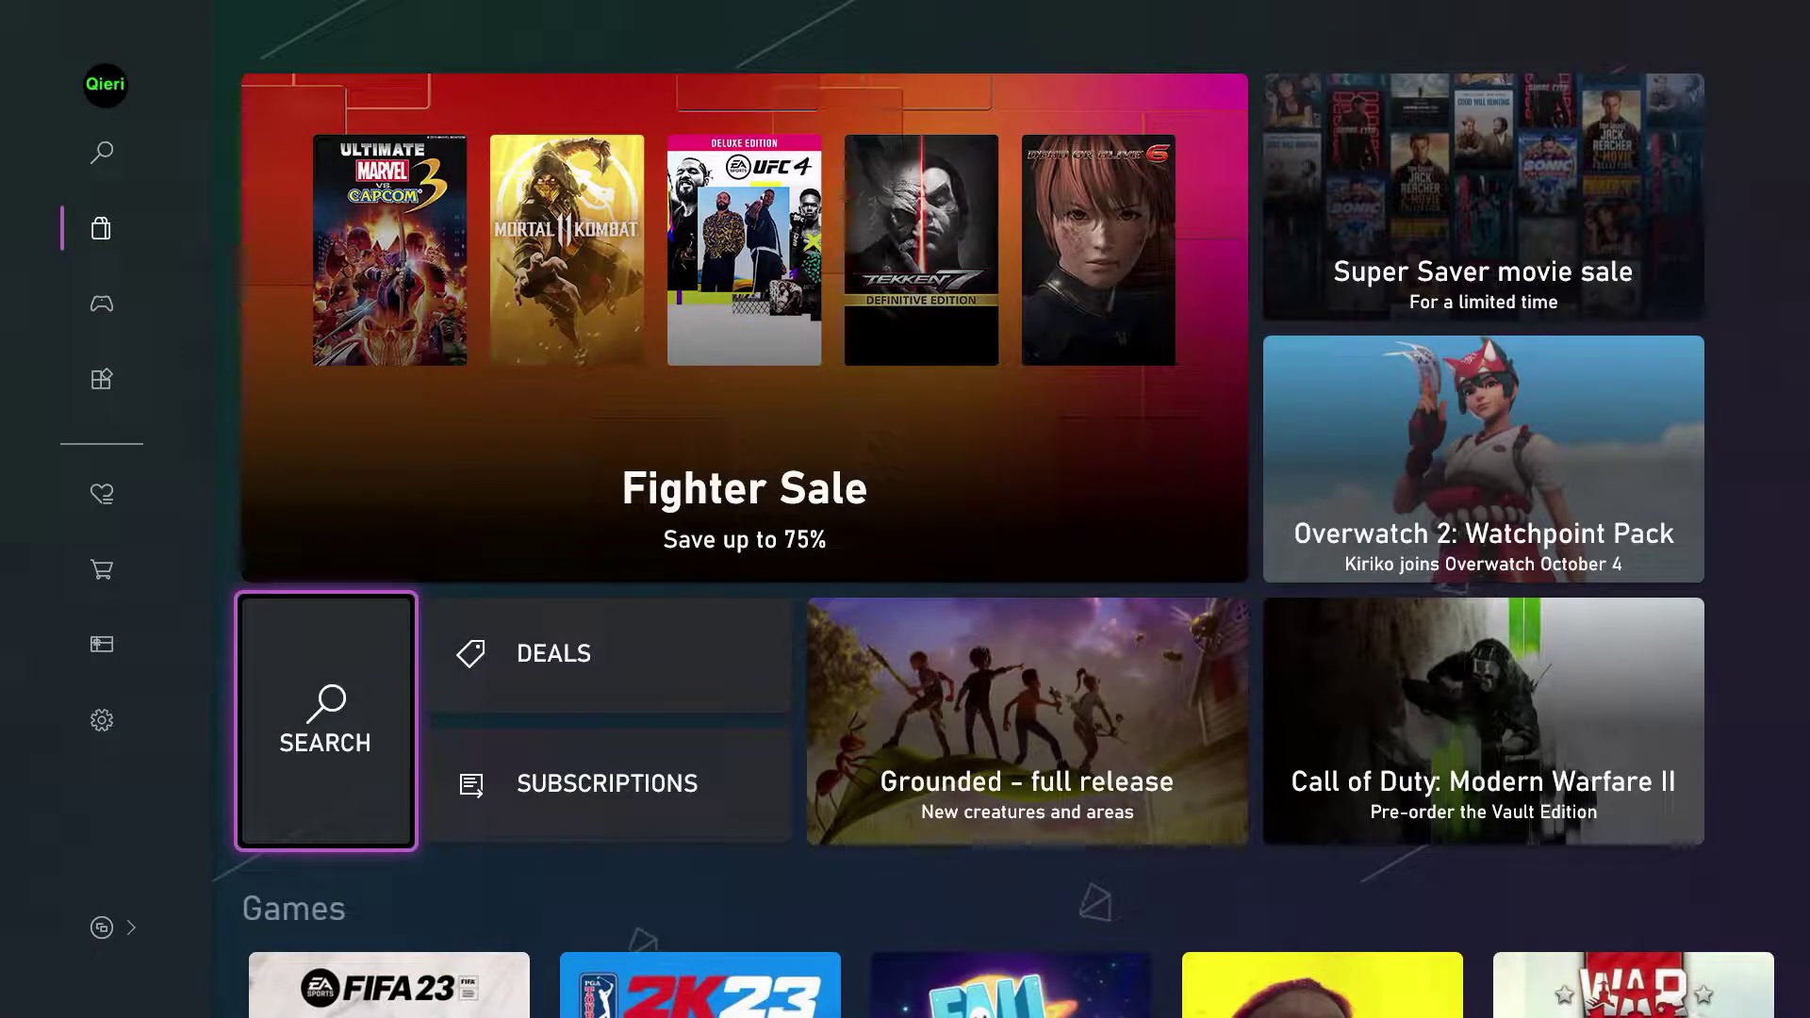
Open the Store search page and start a search term, erasing a stray 'y'
key(Return)
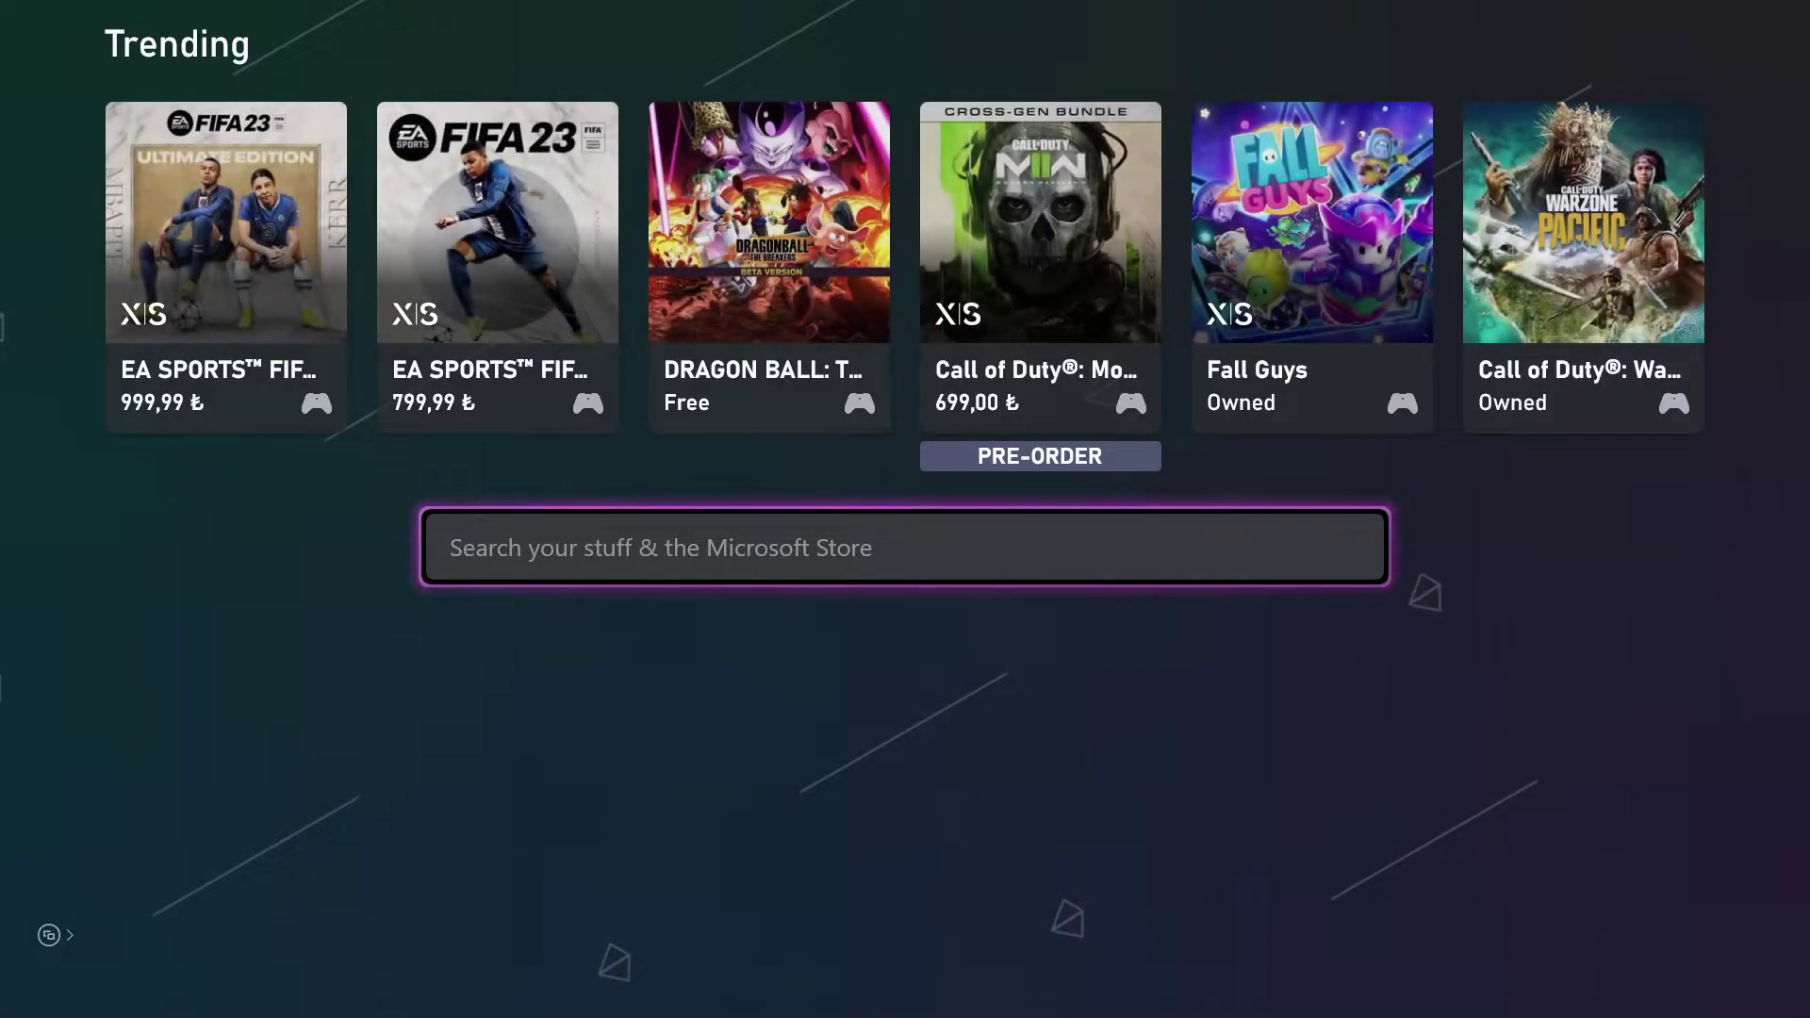
key(Return)
text(y)
key(BackSpace)
Spell 'Blac' on the on-screen keyboard and submit it for full results
key(Down)
key(Down)
key(Right)
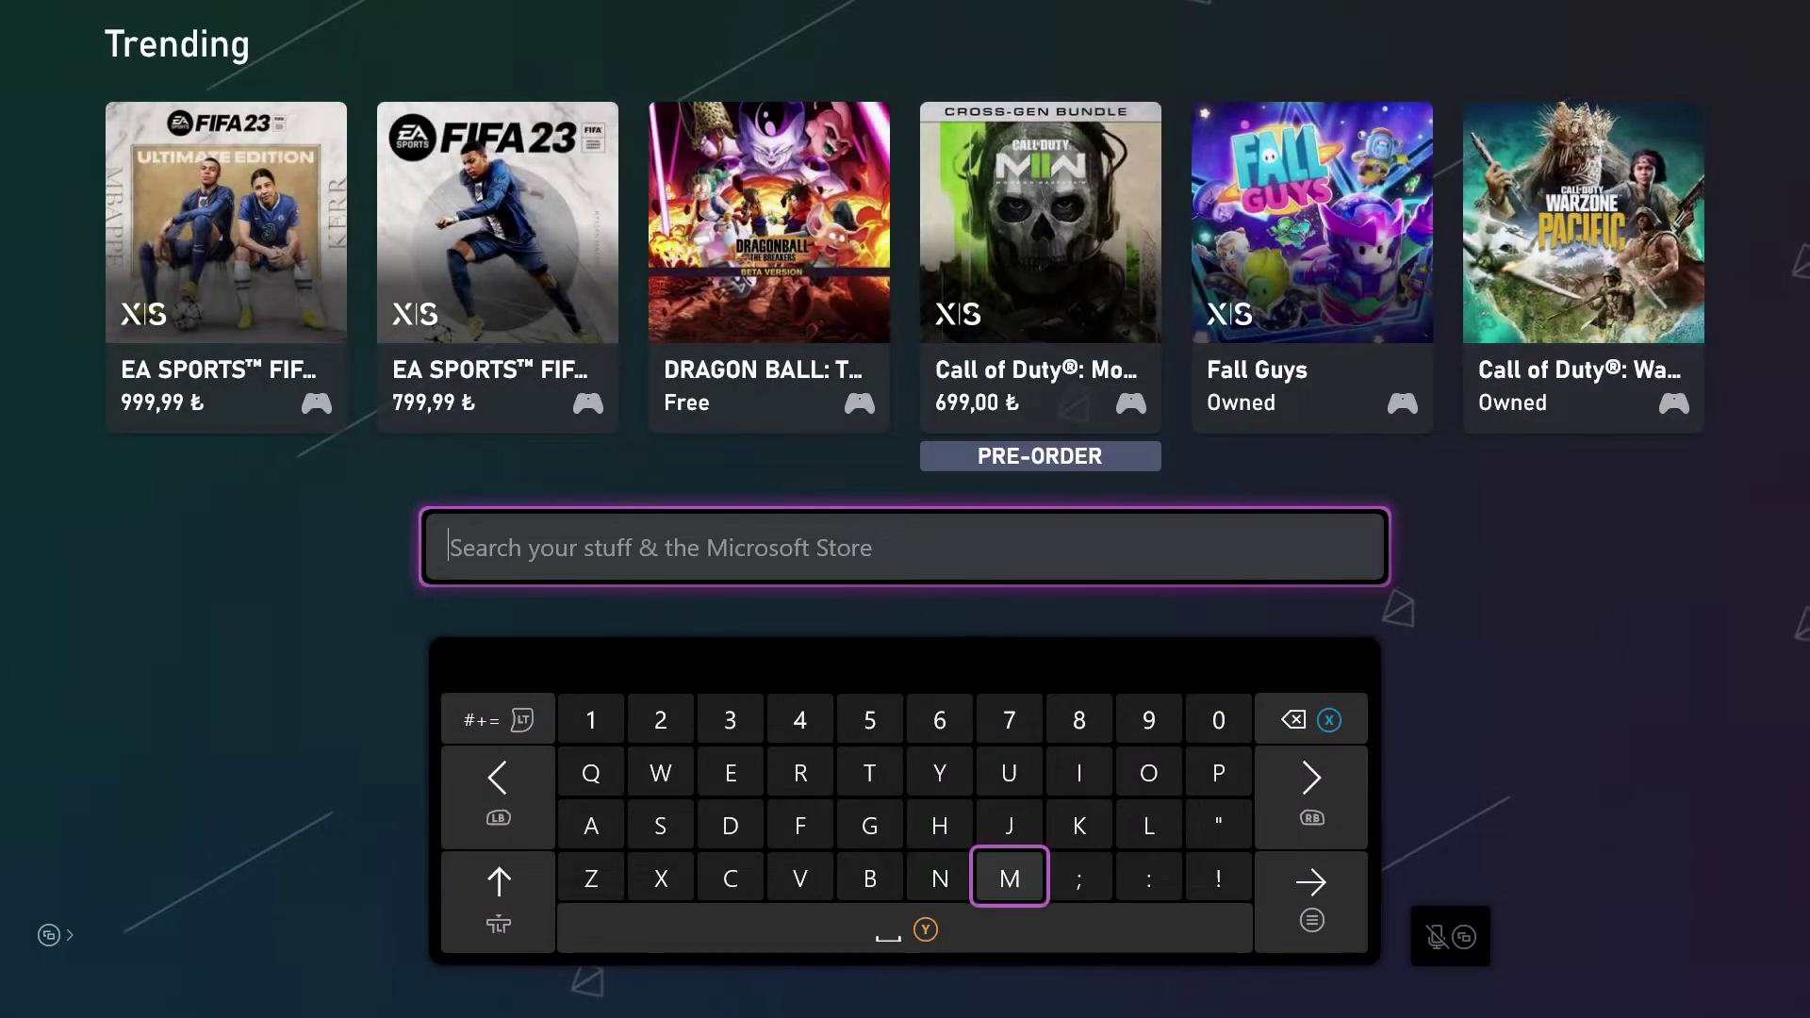
key(Left)
text(B)
key(Right)
key(Right)
key(Right)
key(Up)
key(Right)
text(l)
key(Left)
key(Left)
key(Left)
key(Left)
key(Left)
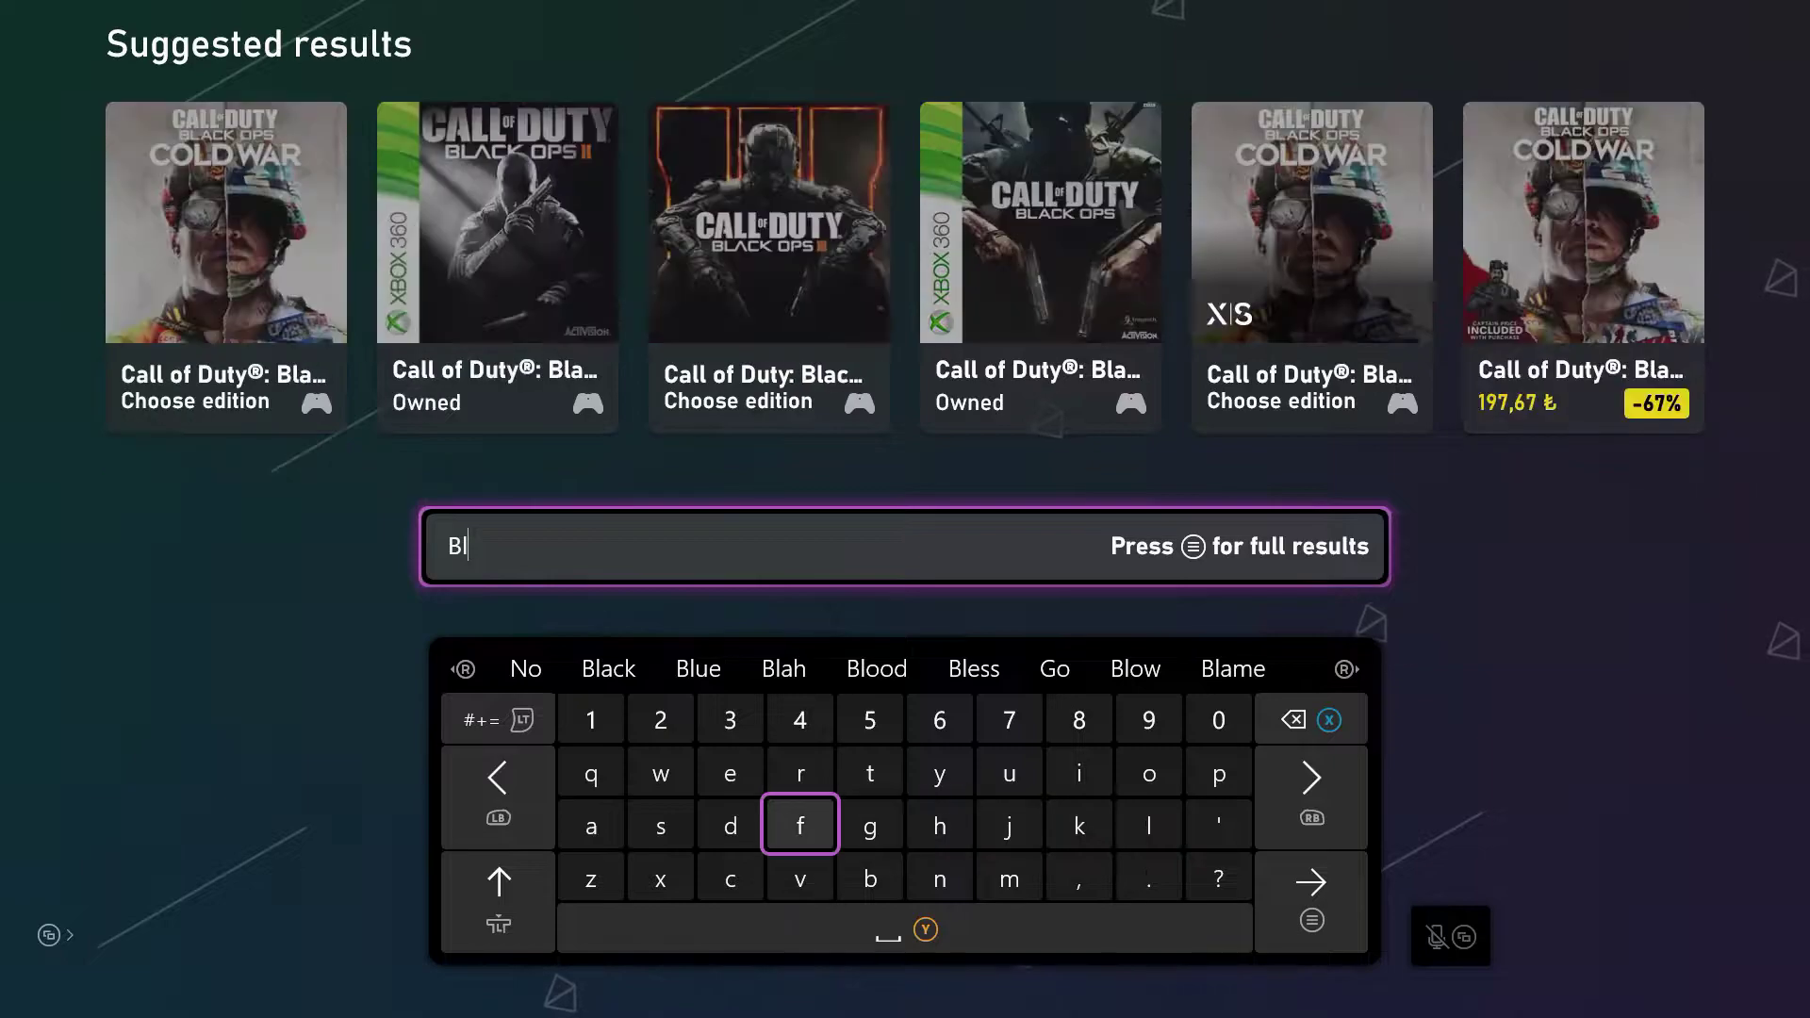
key(Left)
key(Left)
key(Left)
text(a)
key(Down)
key(Right)
text(c)
key(Right)
key(Right)
key(Right)
key(Right)
key(Right)
key(Right)
key(Right)
key(Right)
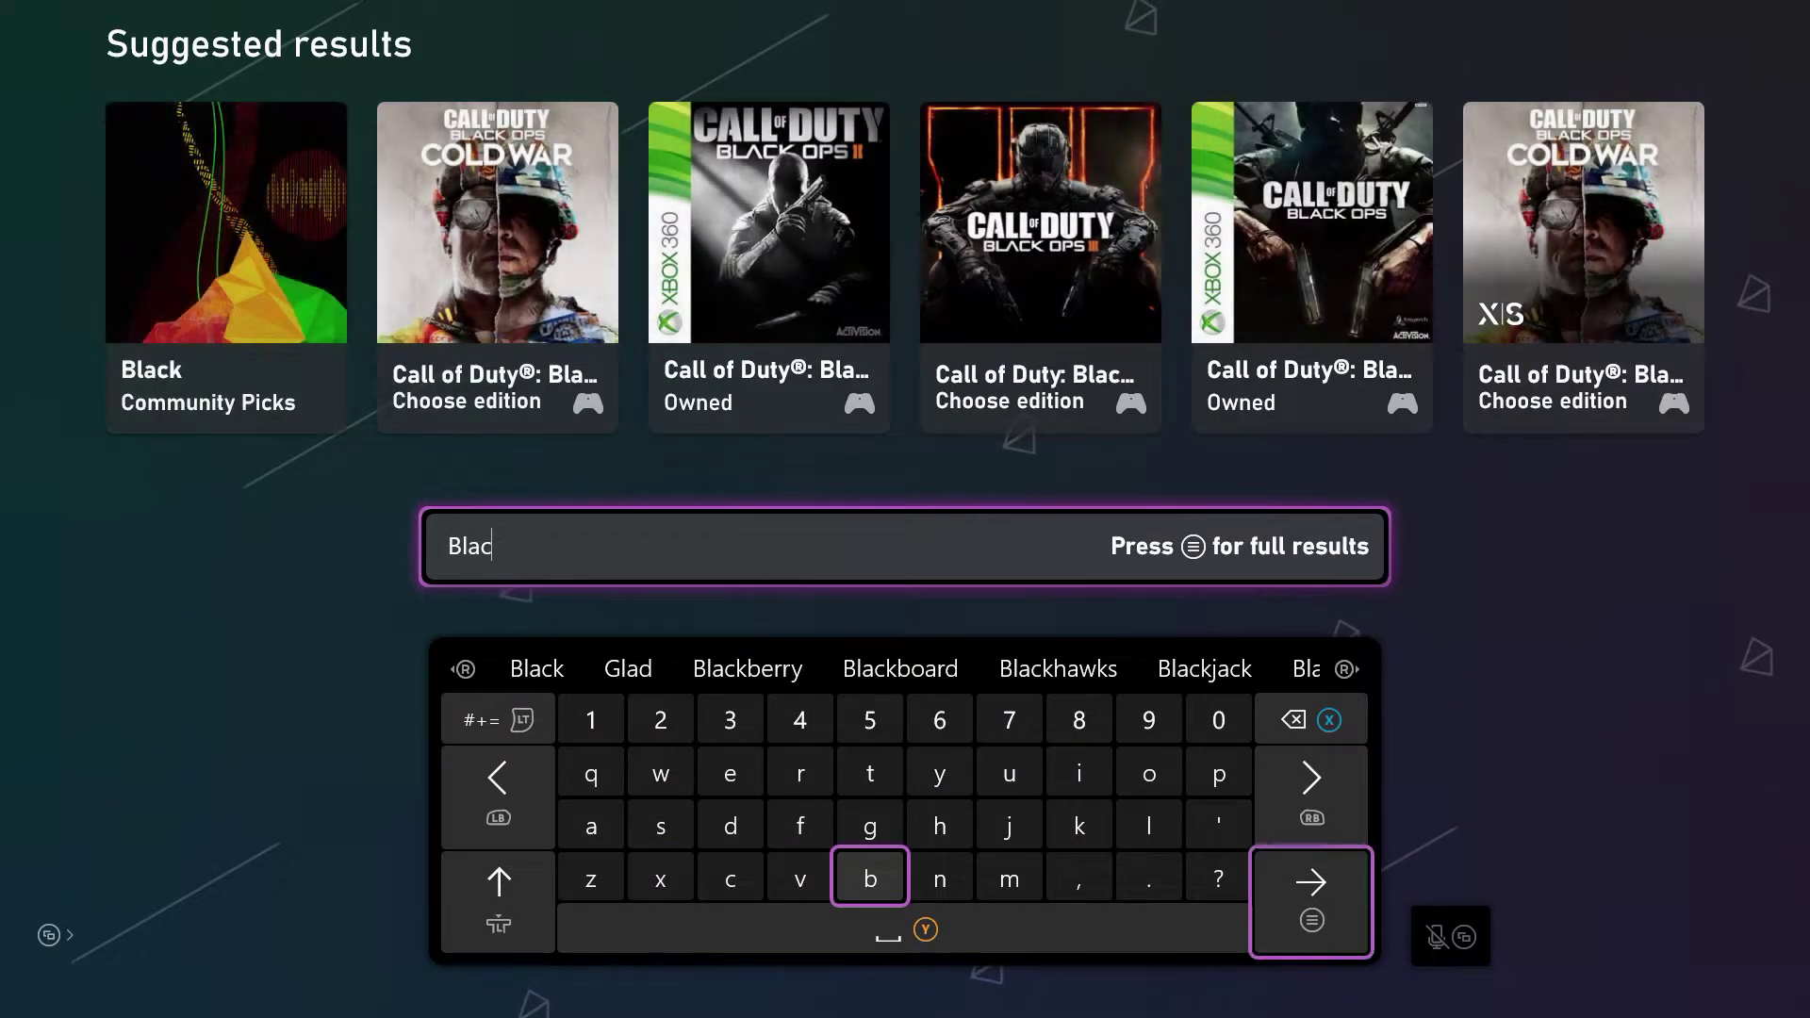
key(Return)
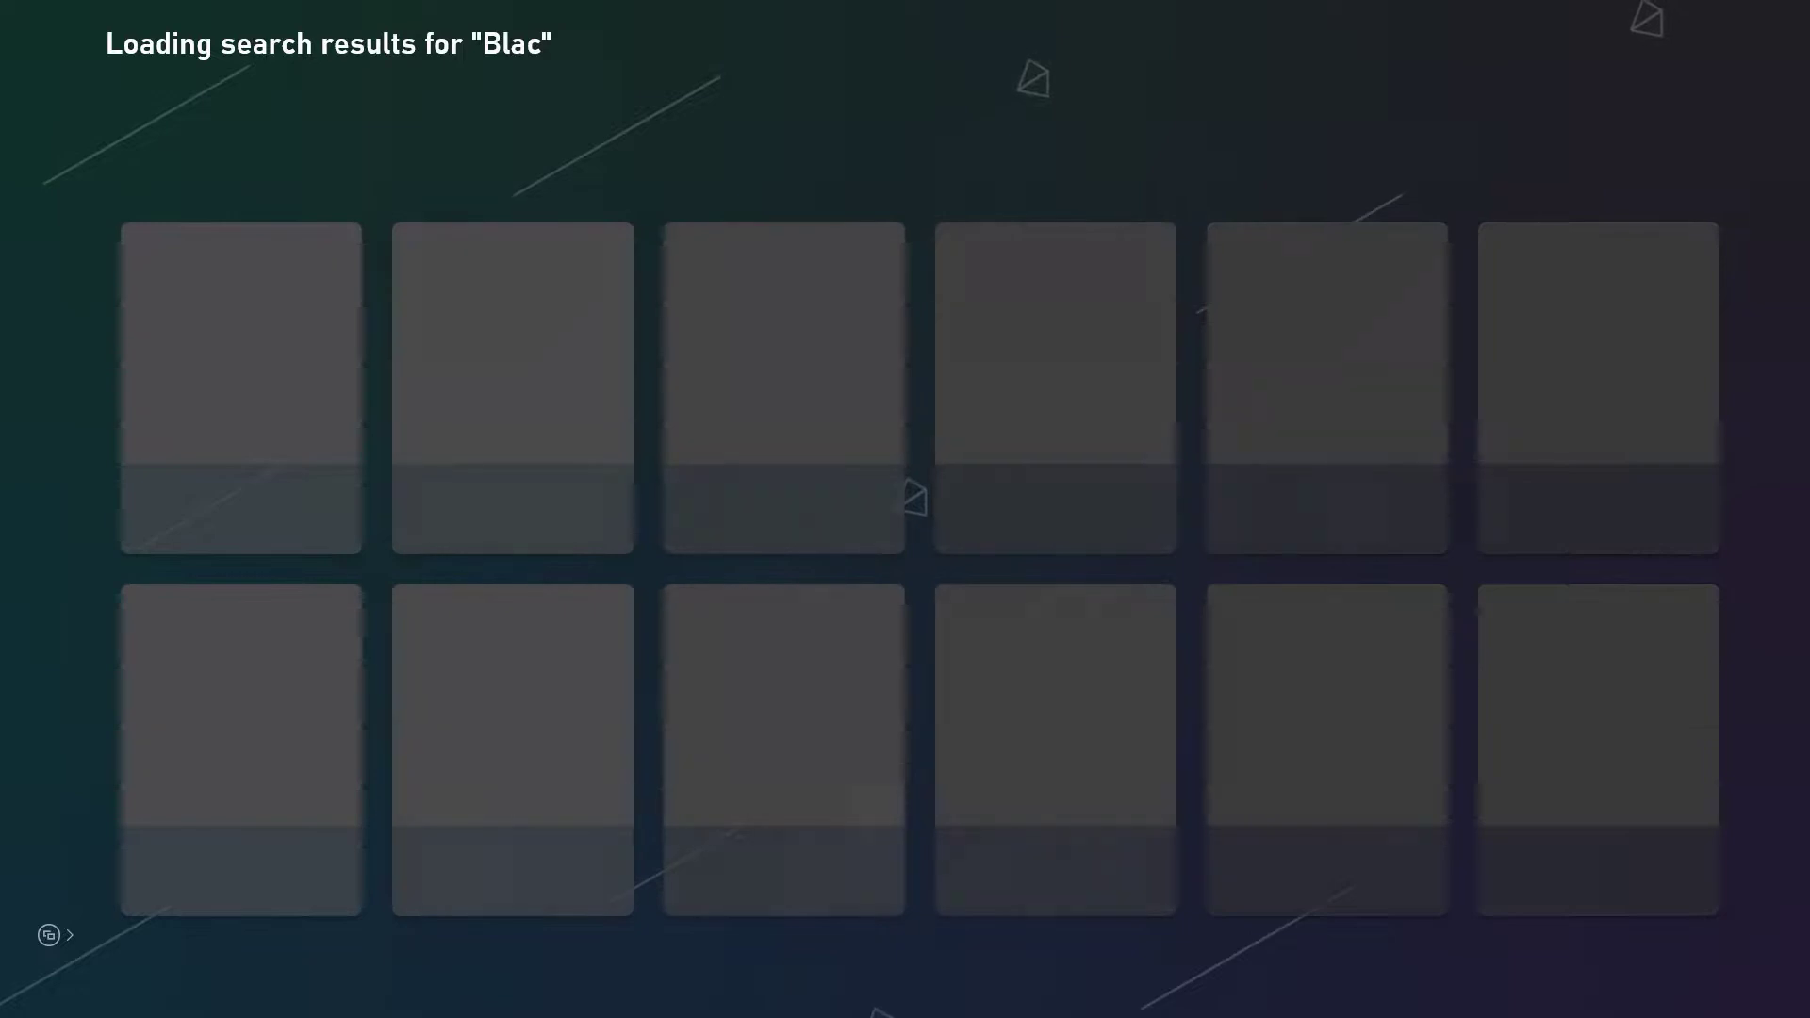
Open the Black Ops II product page and scroll through its Add-ons row
key(Down)
key(Return)
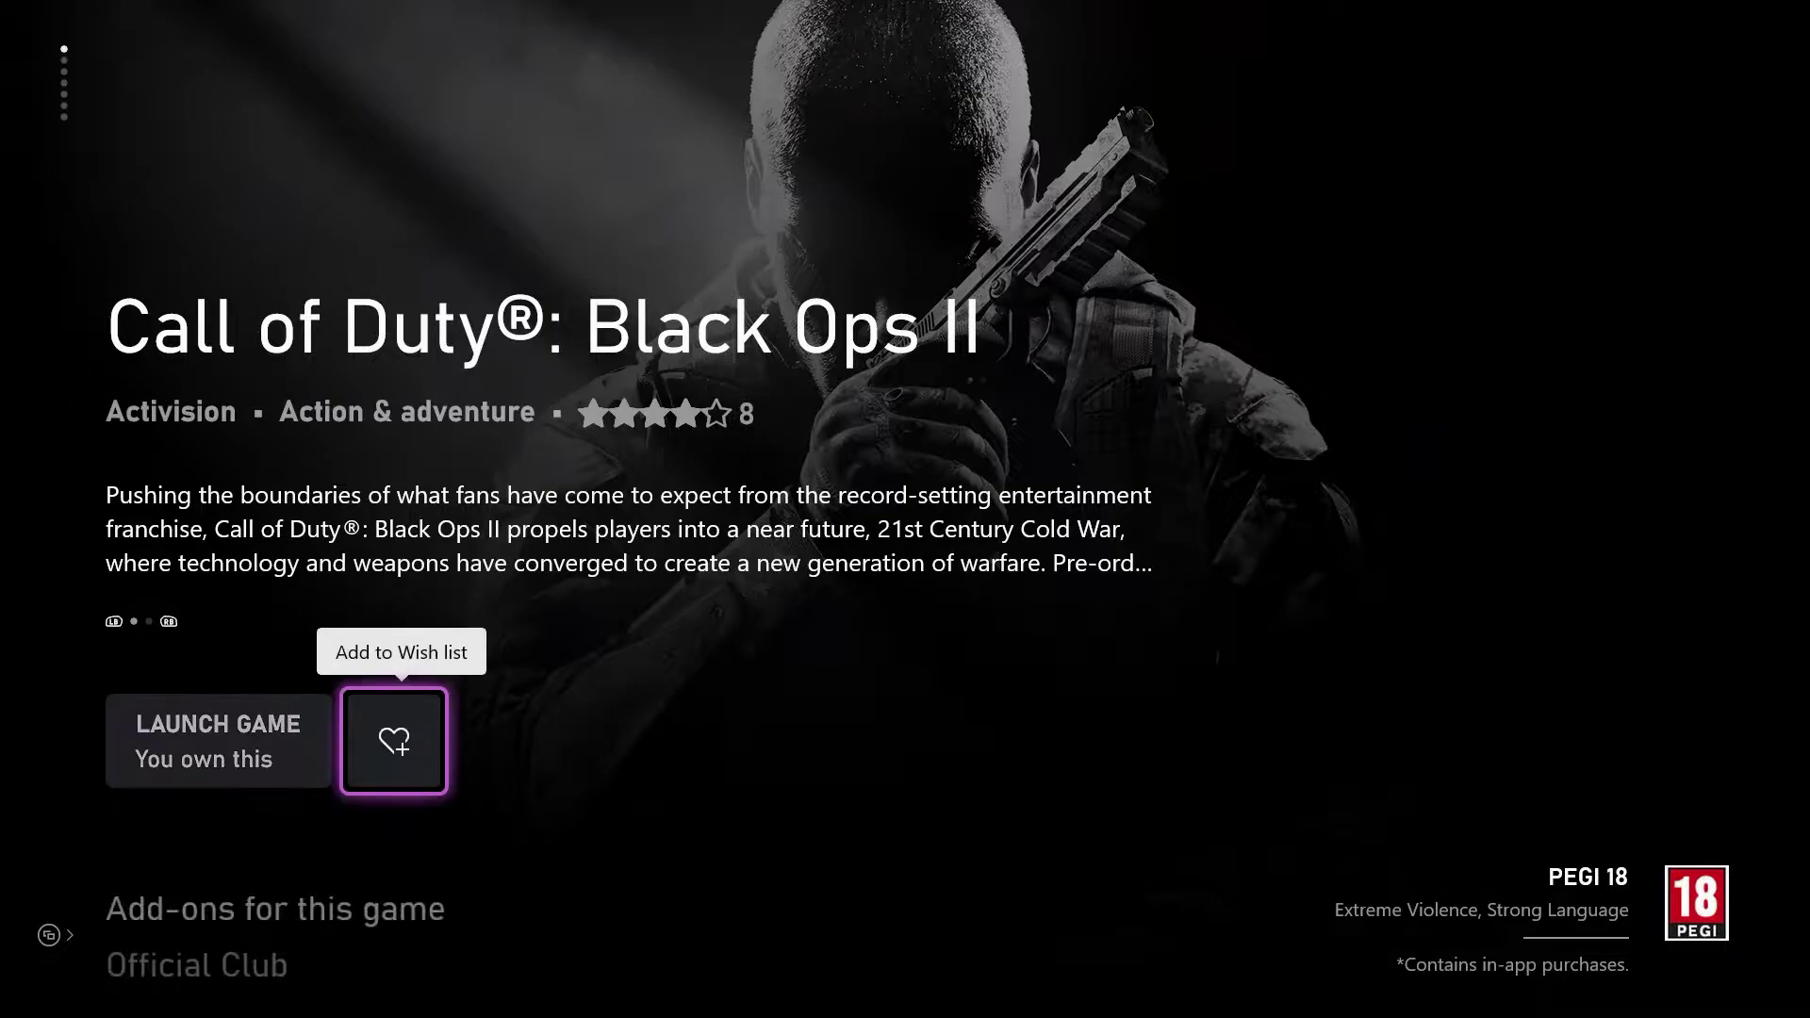
key(Down)
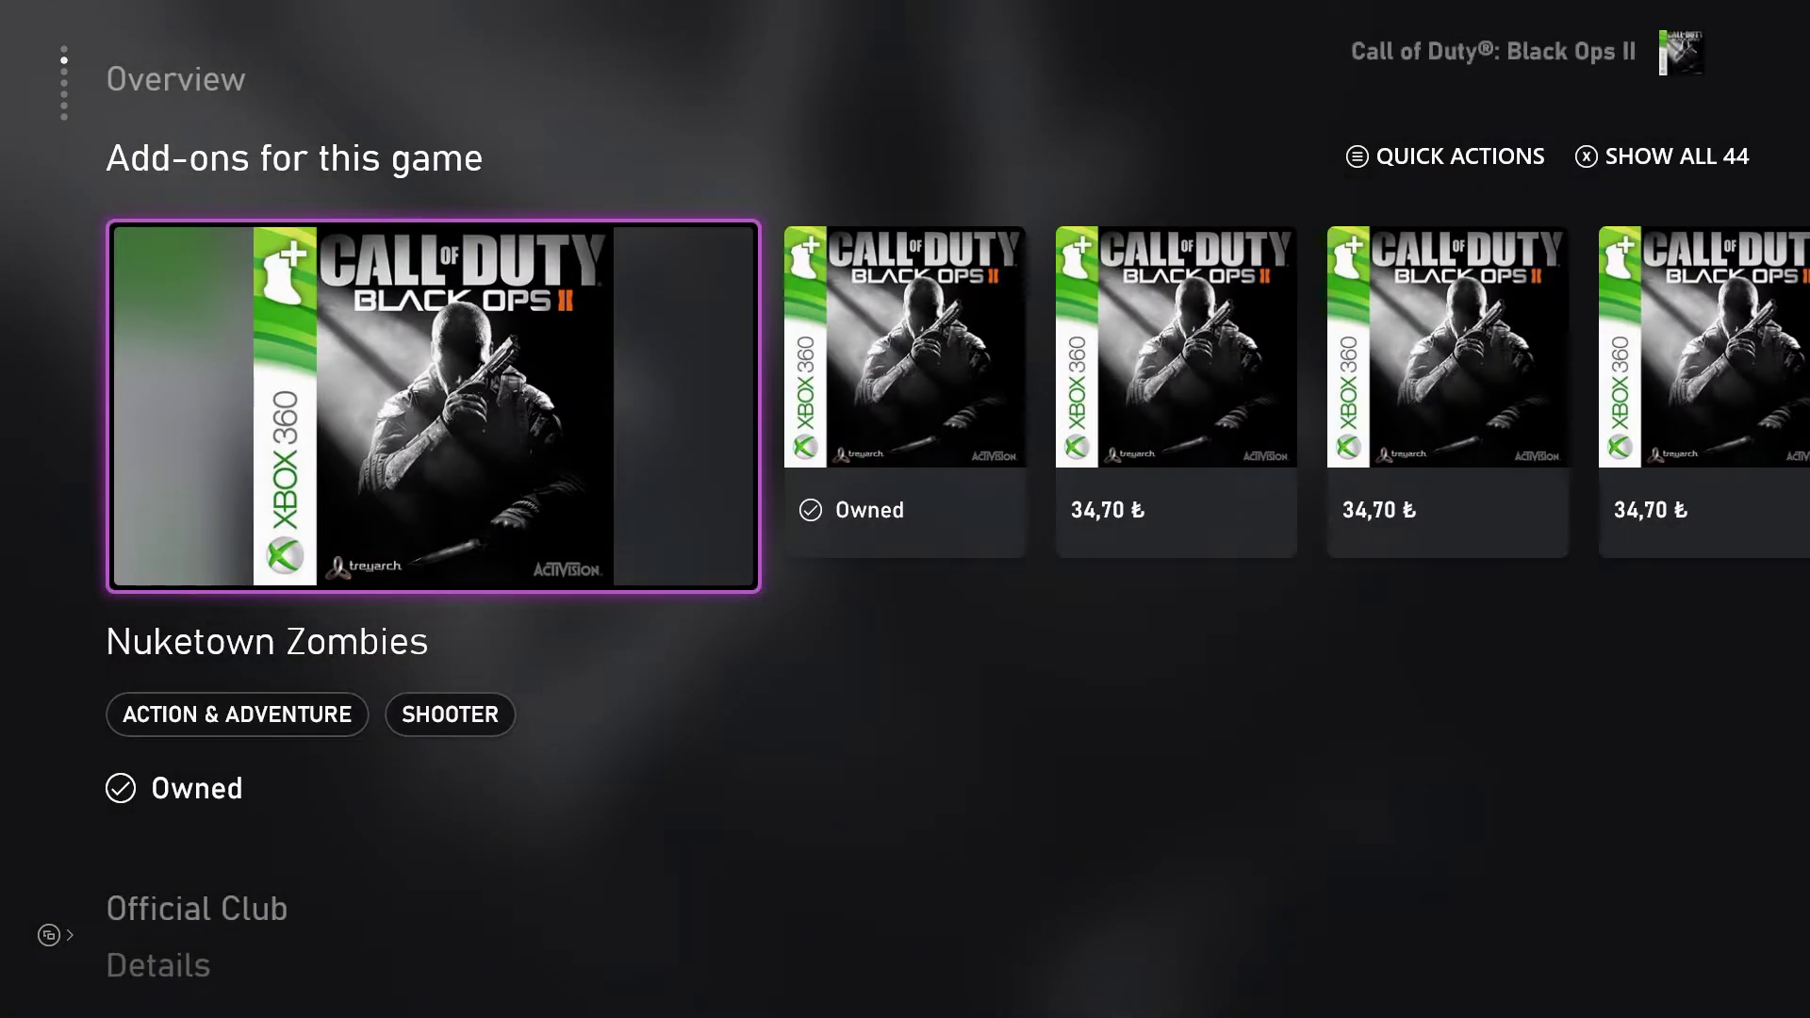
key(Right)
key(Right)
key(Right)
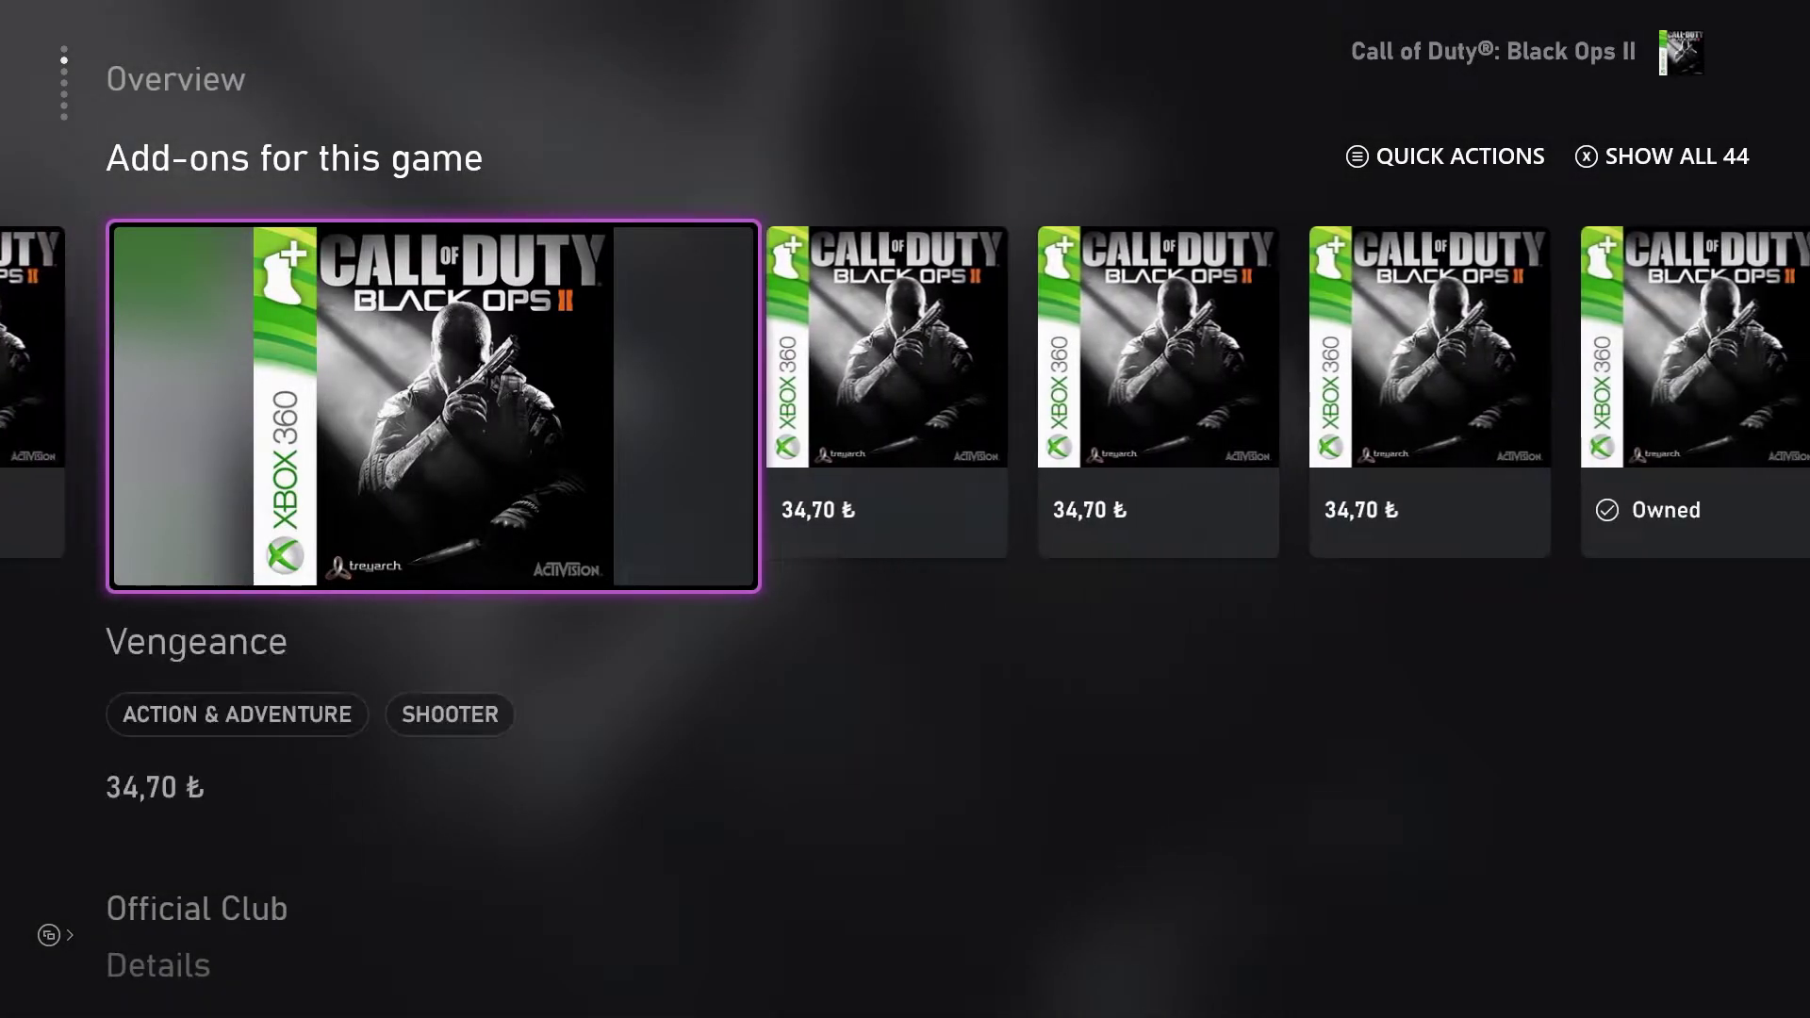
key(Right)
key(Right)
key(Right)
key(Right)
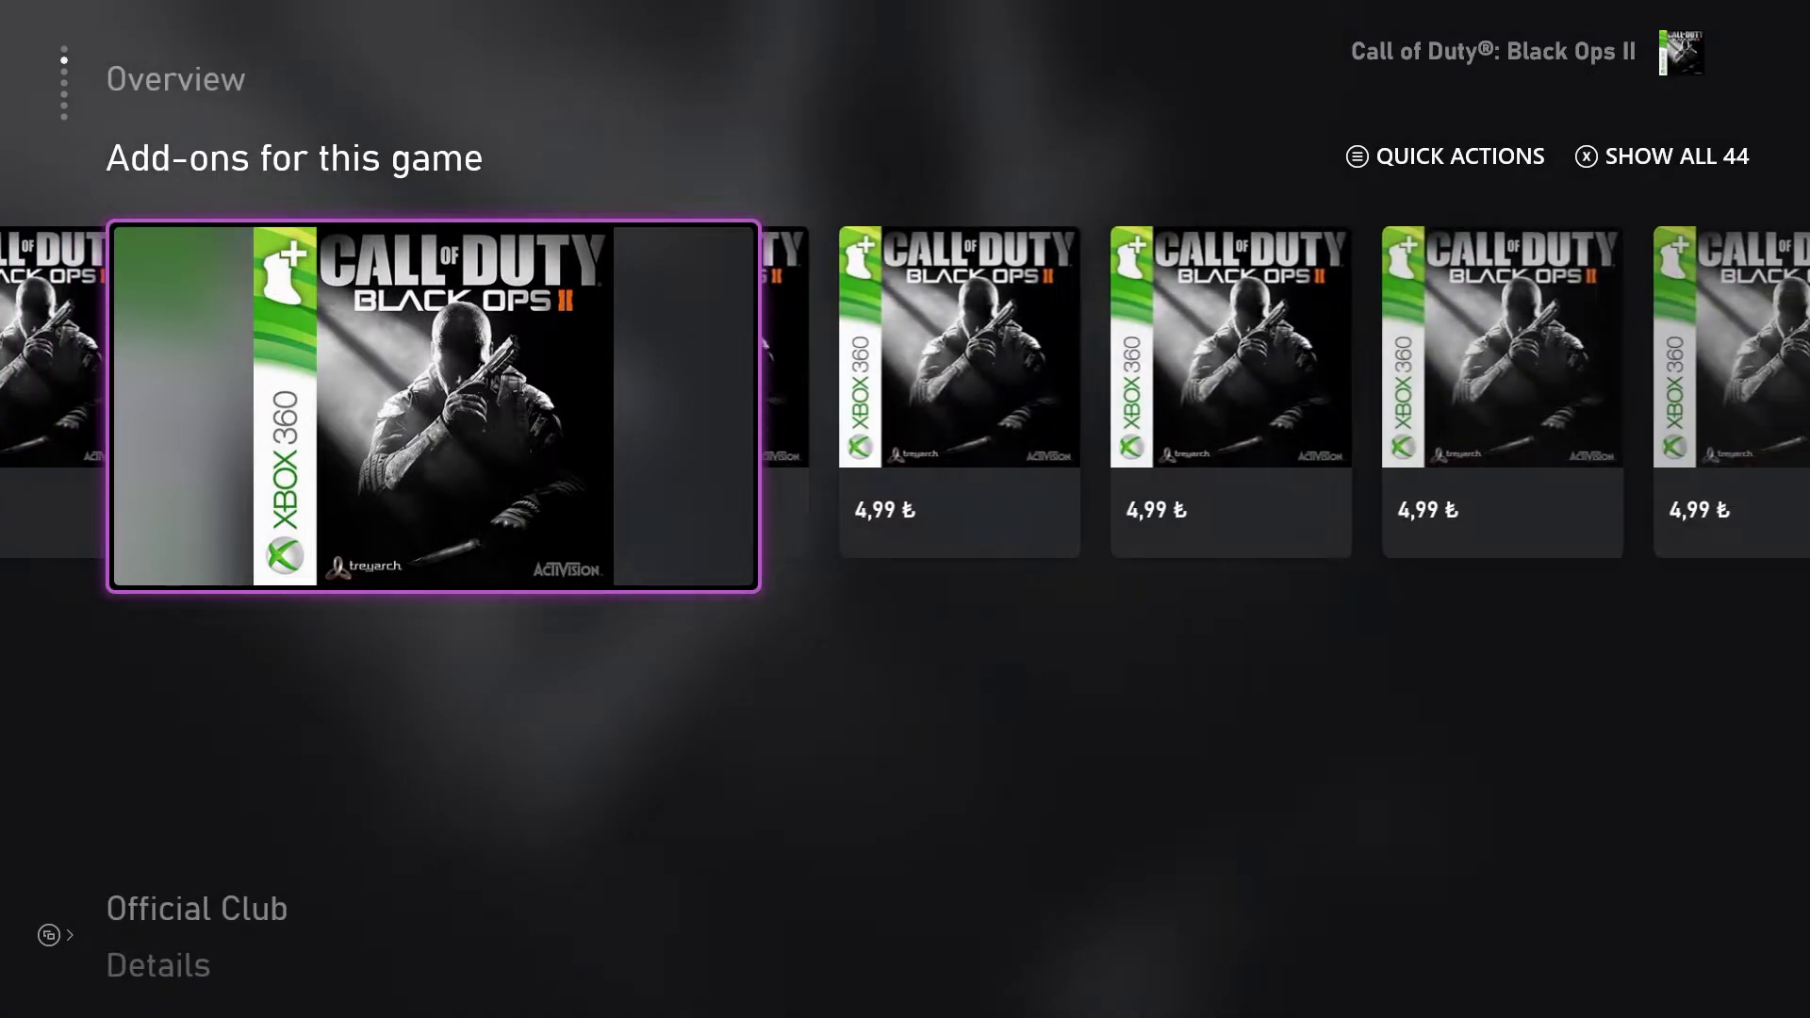
key(Right)
key(Right)
key(Right)
key(Right)
key(Right)
key(Right)
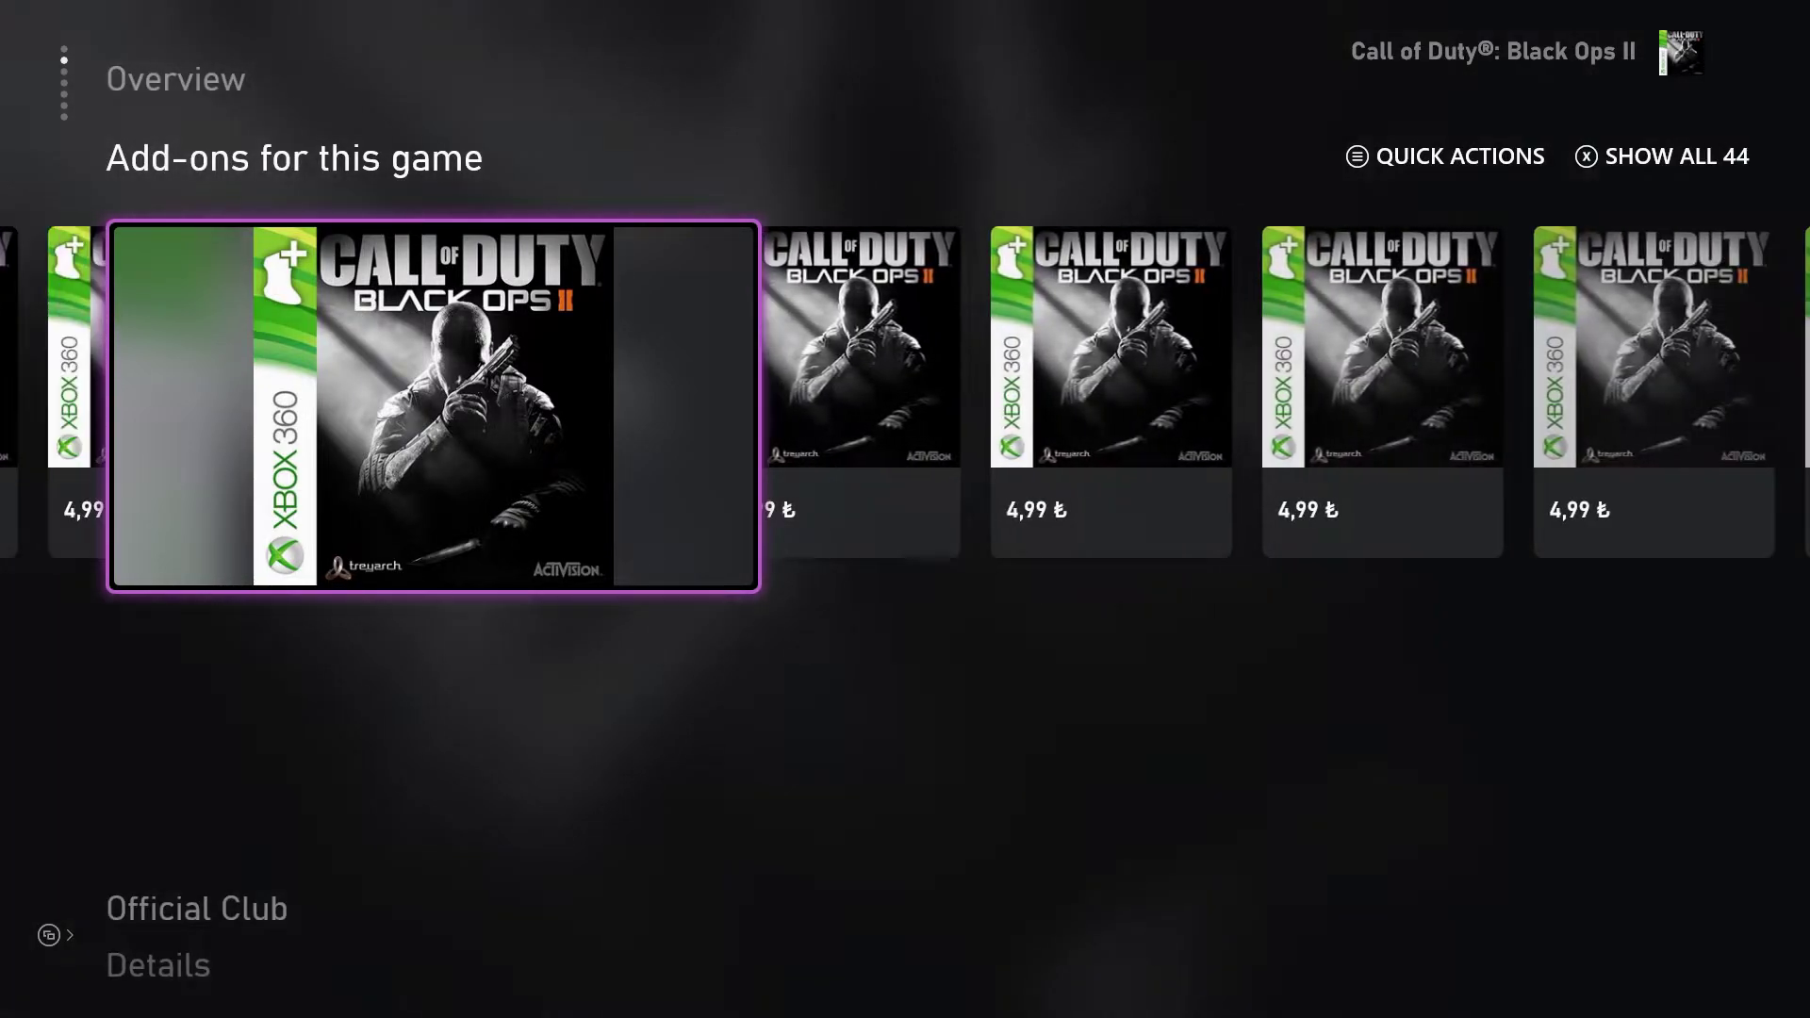
key(Right)
key(Right)
key(Right)
key(Right)
key(Right)
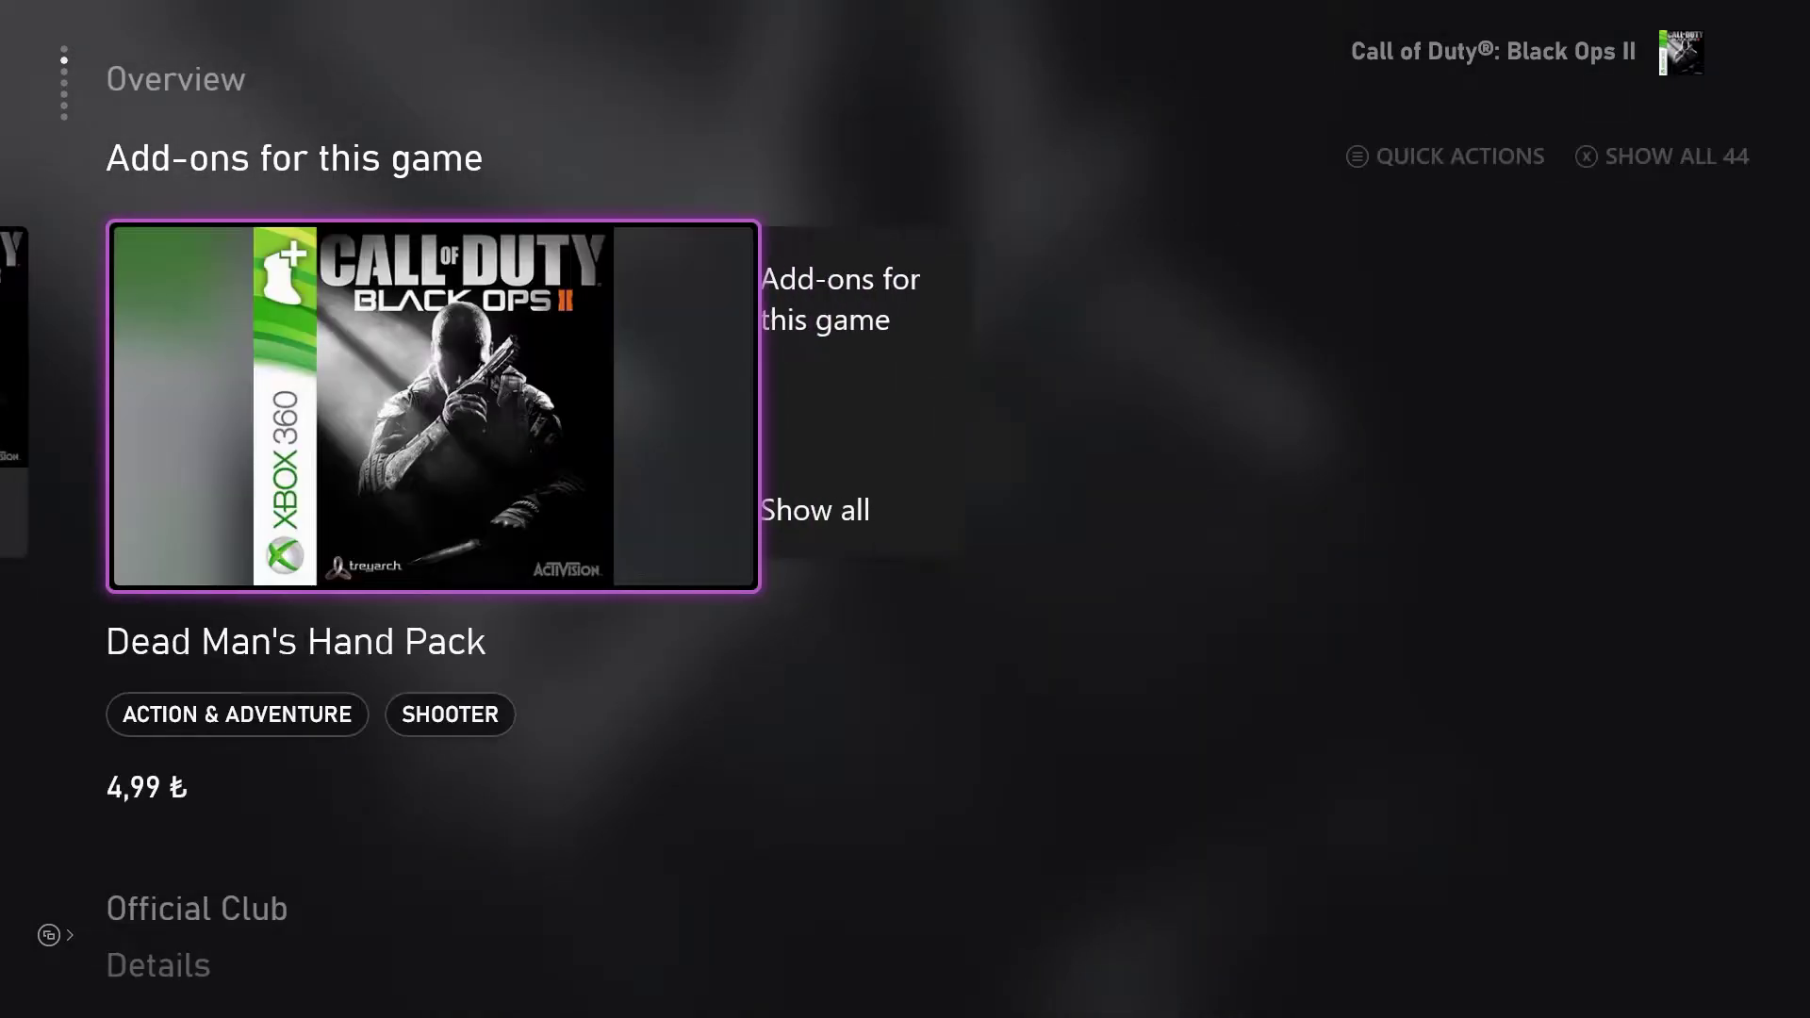
key(Left)
key(Left)
key(Left)
Return to the Blac results, browse down to Splinter Cell, then back to the search box
key(Escape)
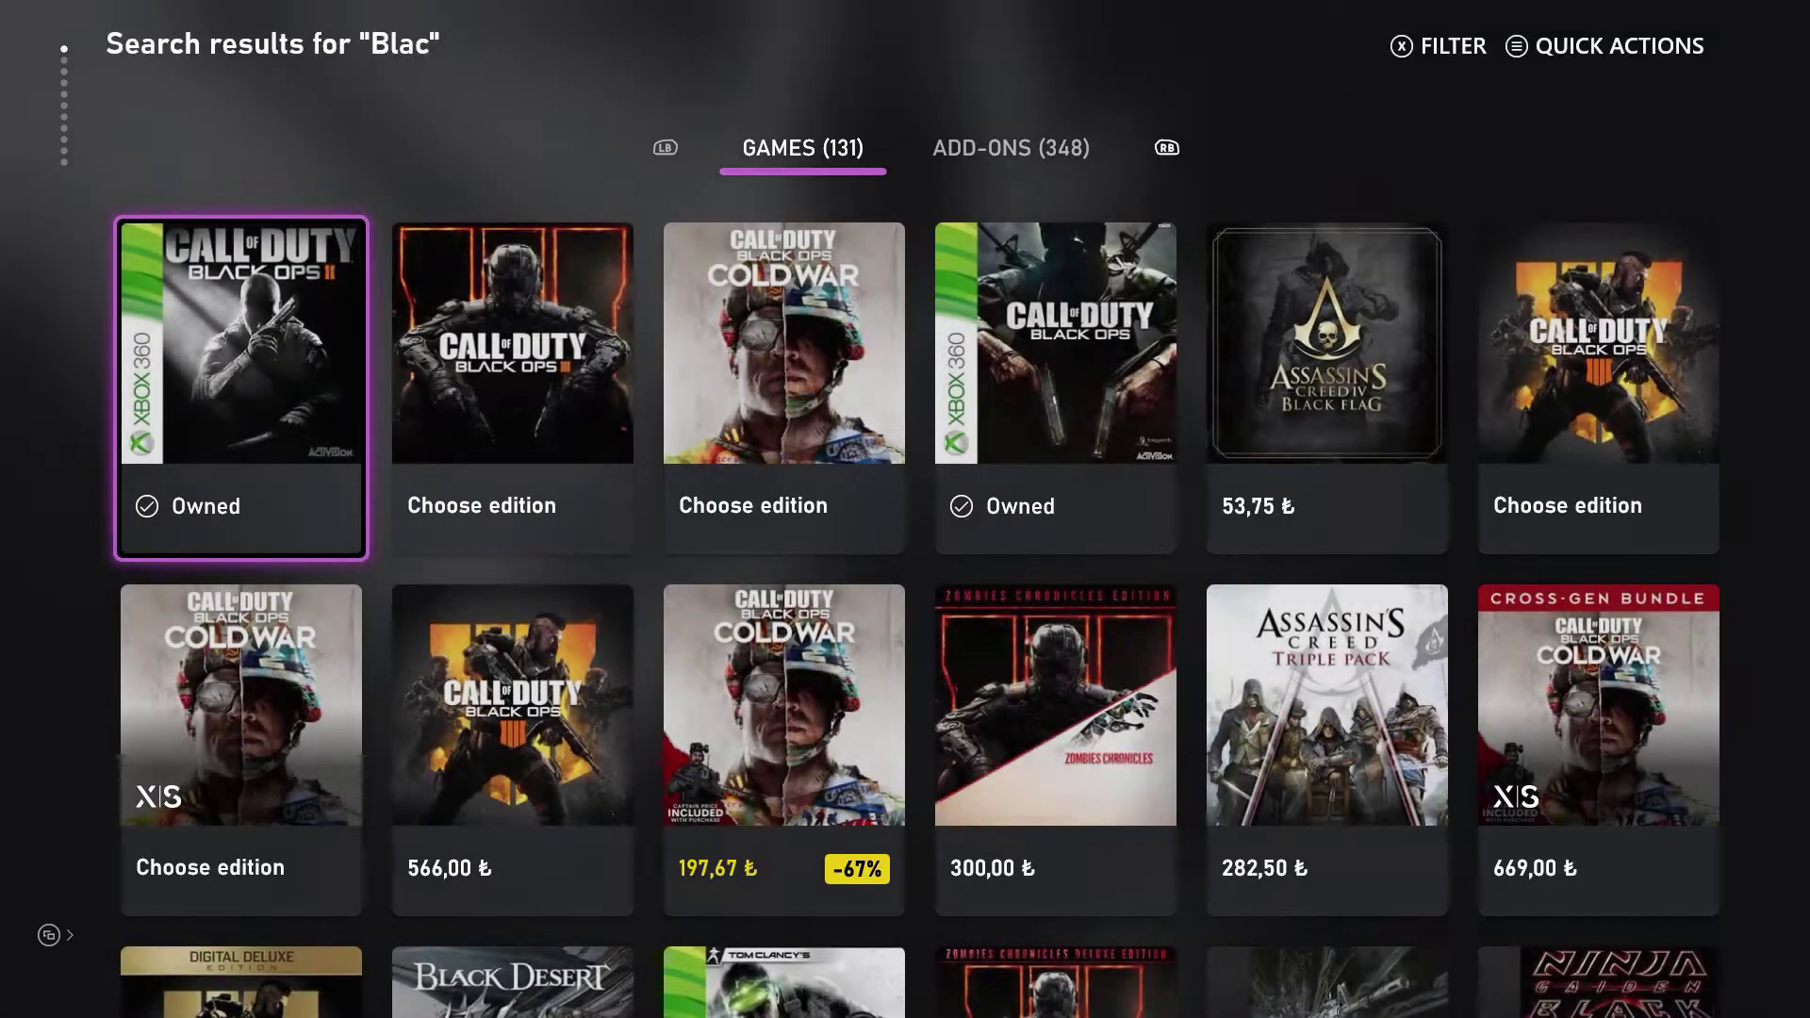
key(Right)
key(Right)
key(Right)
key(Right)
key(Down)
key(Left)
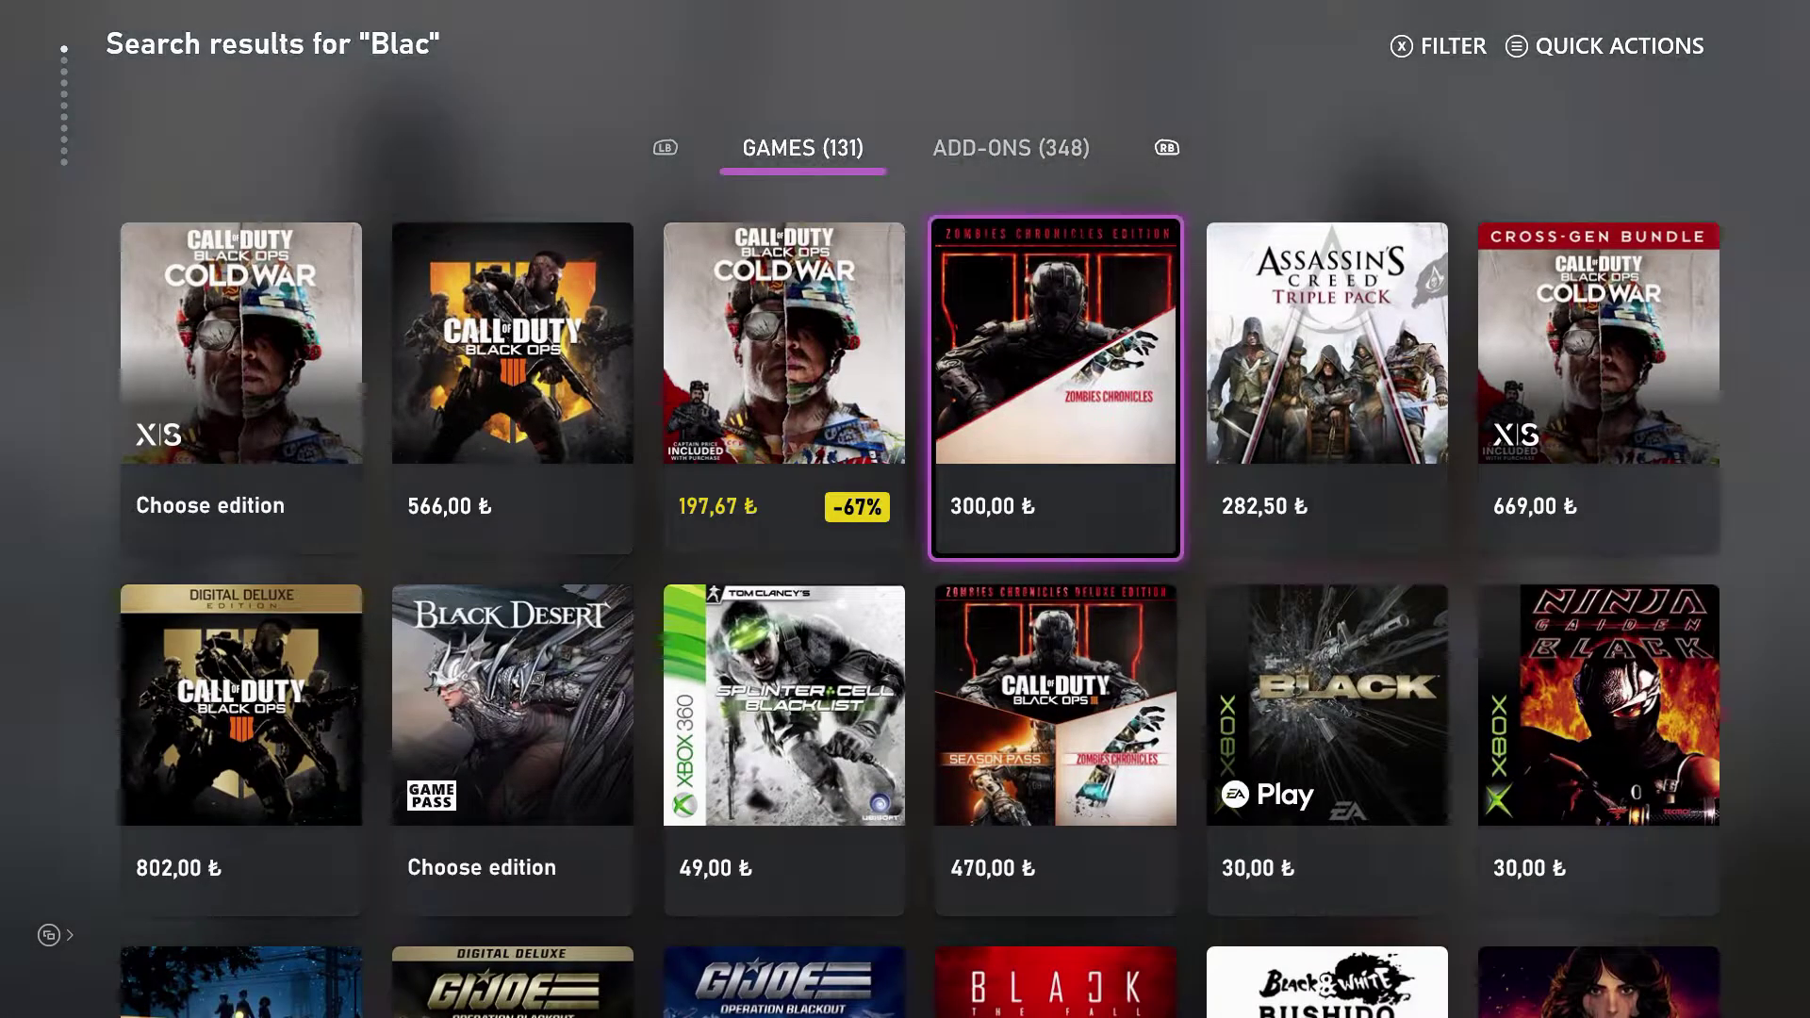
key(Left)
key(Down)
key(Down)
key(Up)
key(Up)
key(Up)
key(Up)
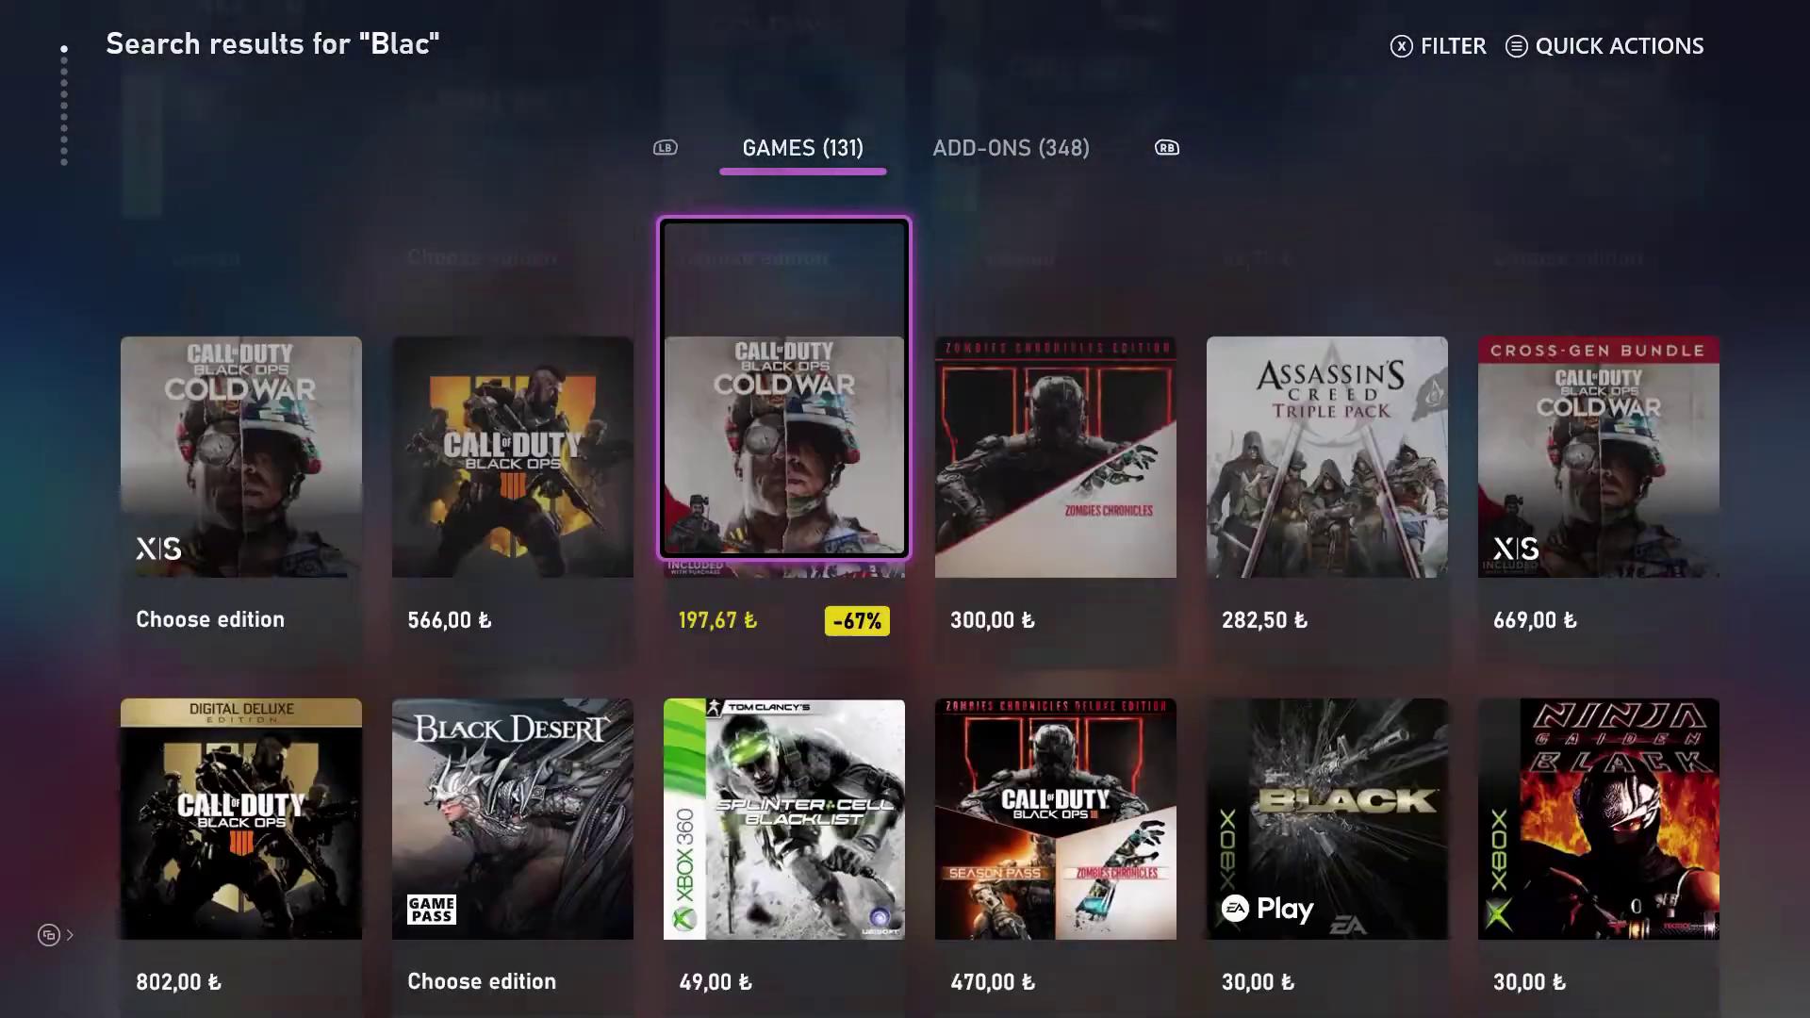
key(Escape)
Reopen the search text and clear 'Blac' from it
key(Return)
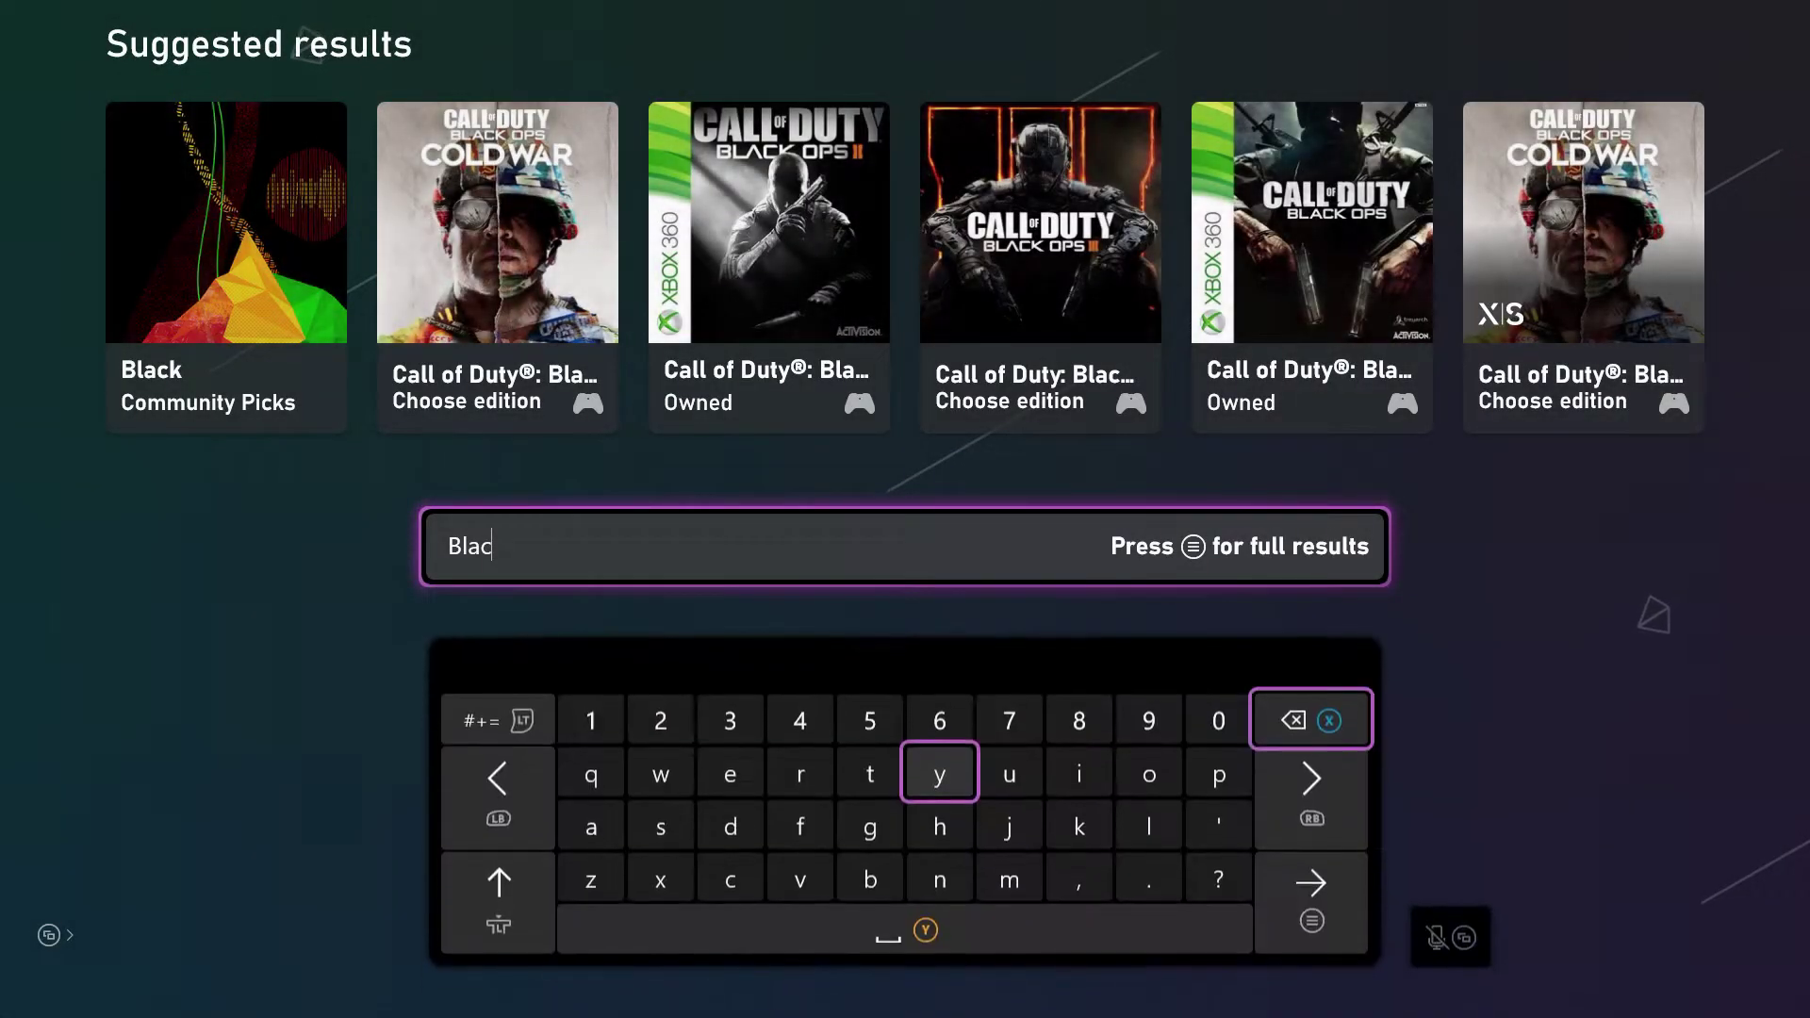
key(BackSpace)
key(BackSpace)
key(BackSpace)
key(BackSpace)
key(Down)
key(Right)
key(Down)
Spell 'Modern' and show its full results: 26 games, 71 add-ons, 8 apps
text(M)
key(Right)
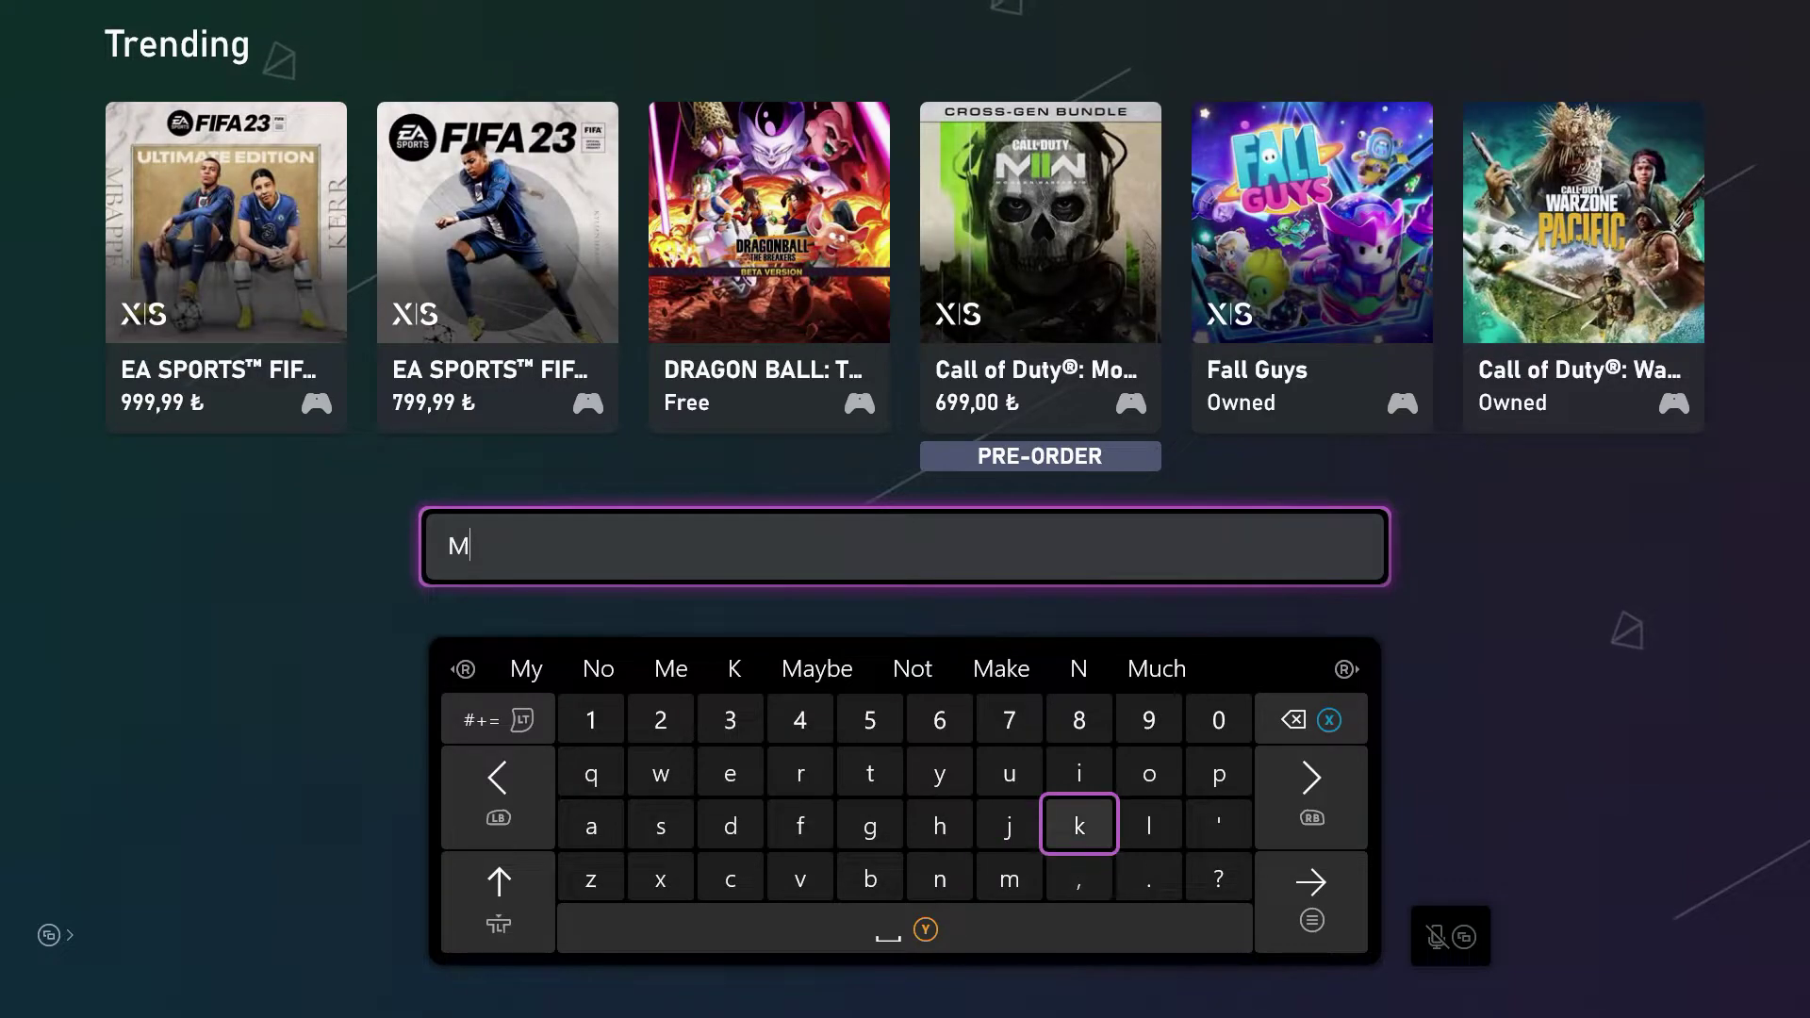
key(Up)
key(Right)
text(o)
key(Left)
key(Left)
key(Left)
key(Left)
key(Left)
text(d)
key(Up)
text(e)
key(Right)
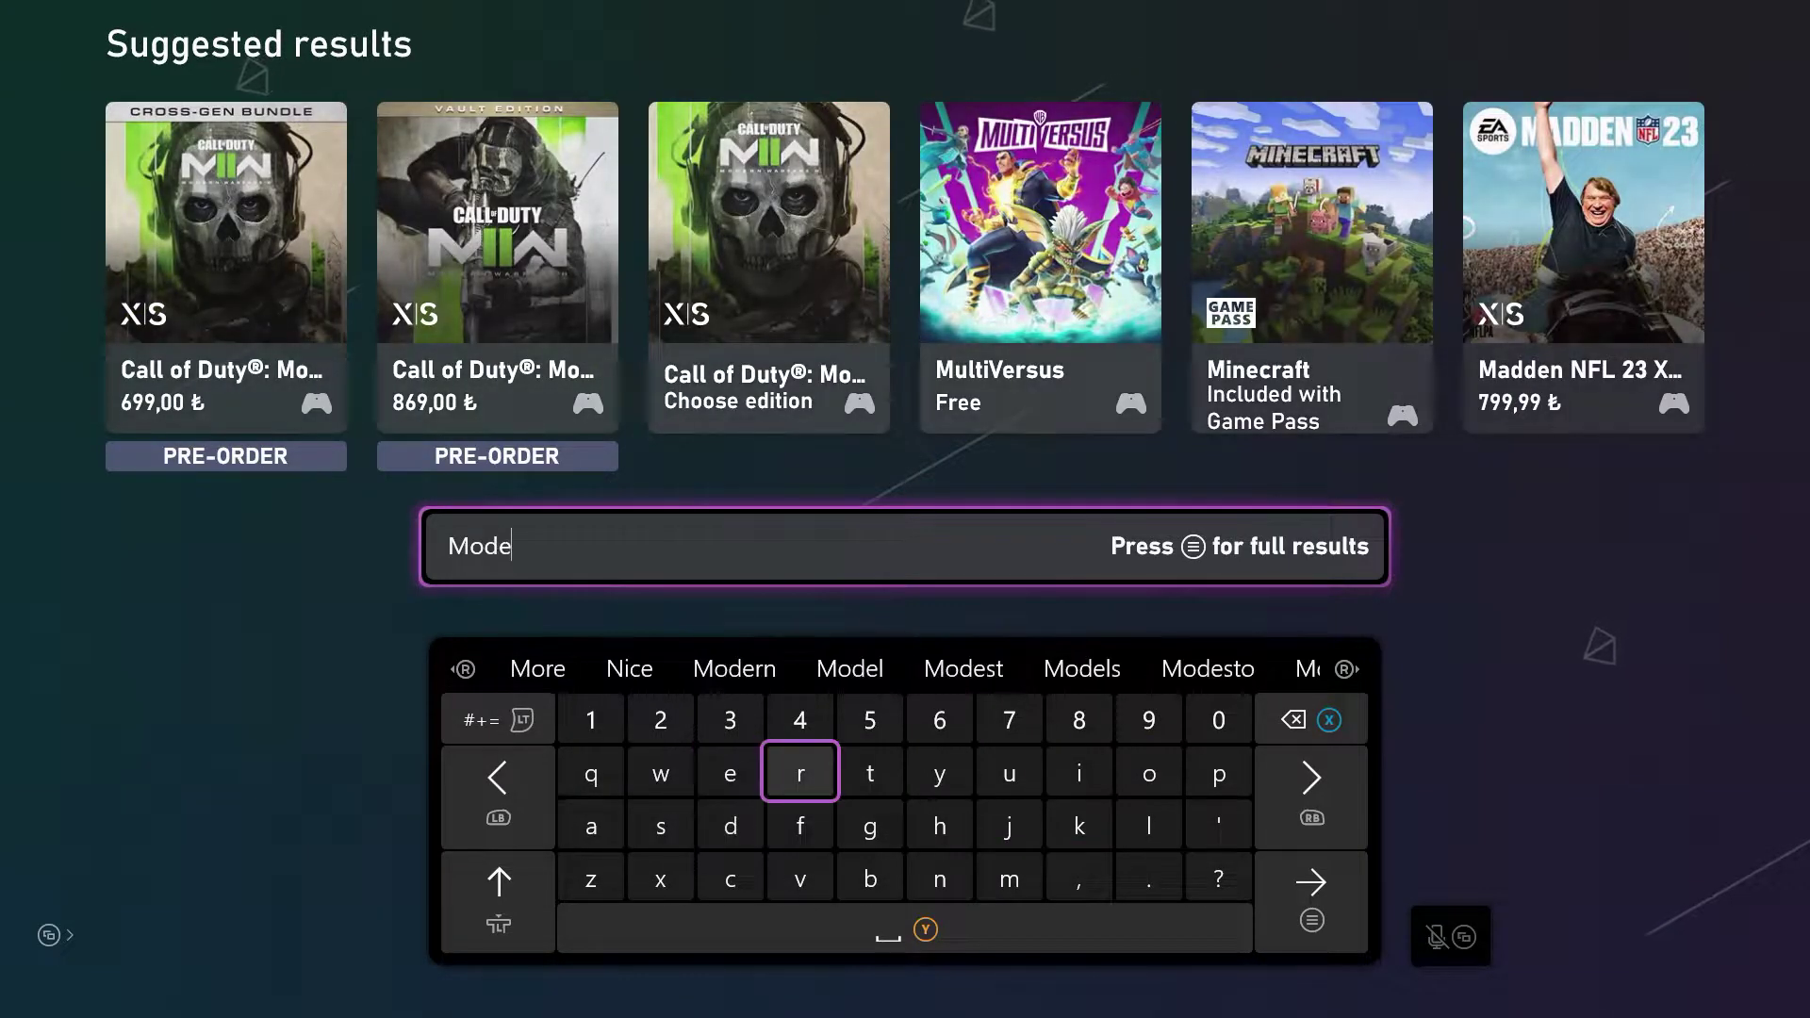
text(r)
key(Right)
key(Right)
key(Down)
key(Down)
text(n)
key(Return)
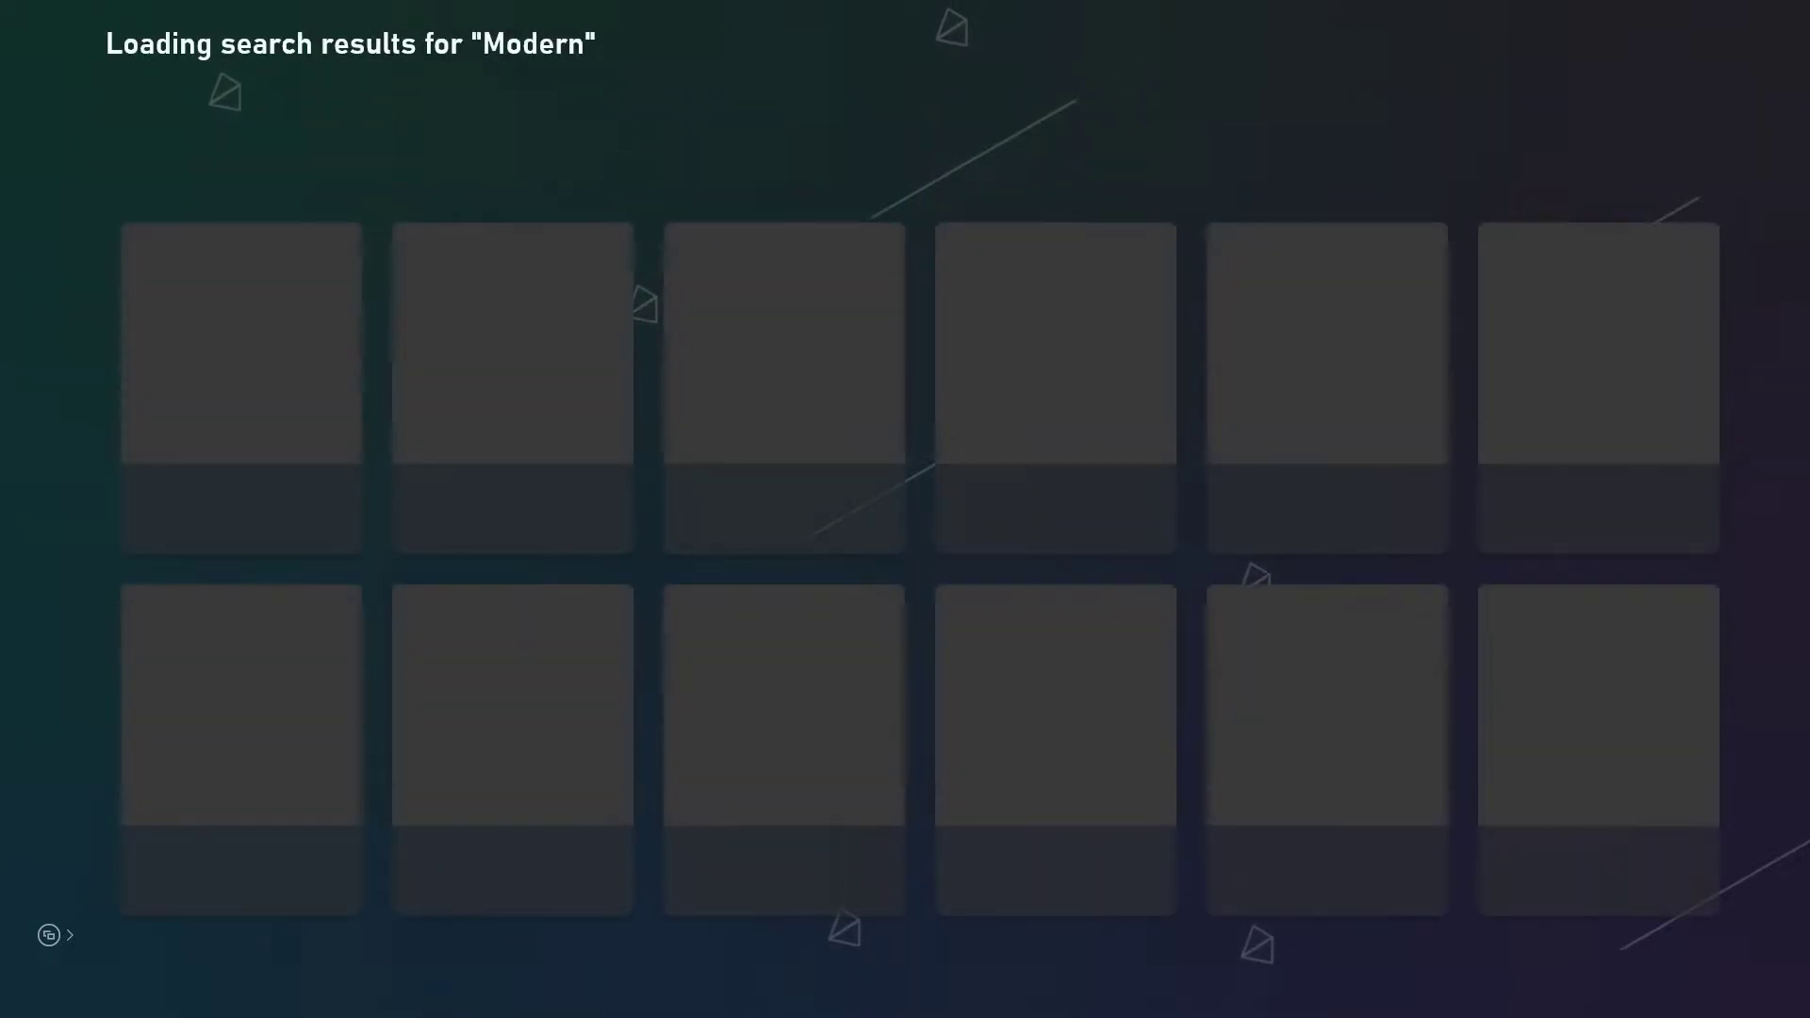
key(Right)
key(Right)
key(Right)
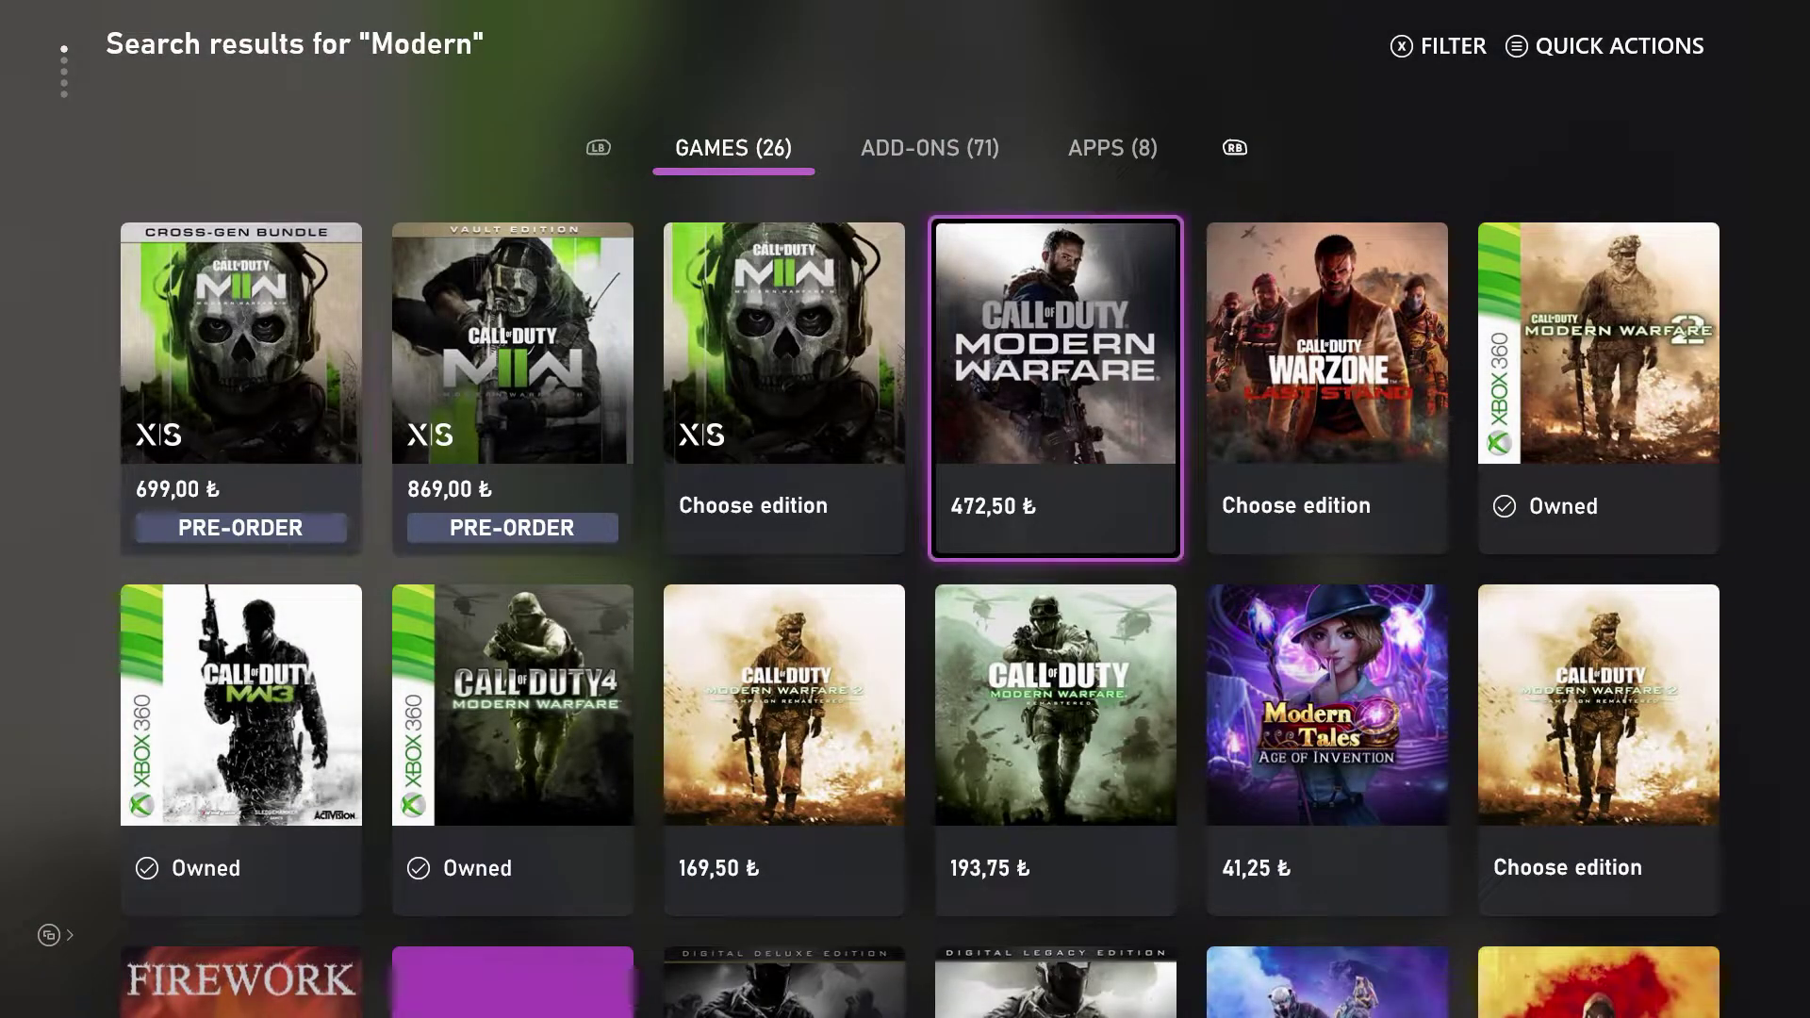
Open the owned Modern Warfare 2 Store page, scroll its sections, and launch the game
key(Right)
key(Return)
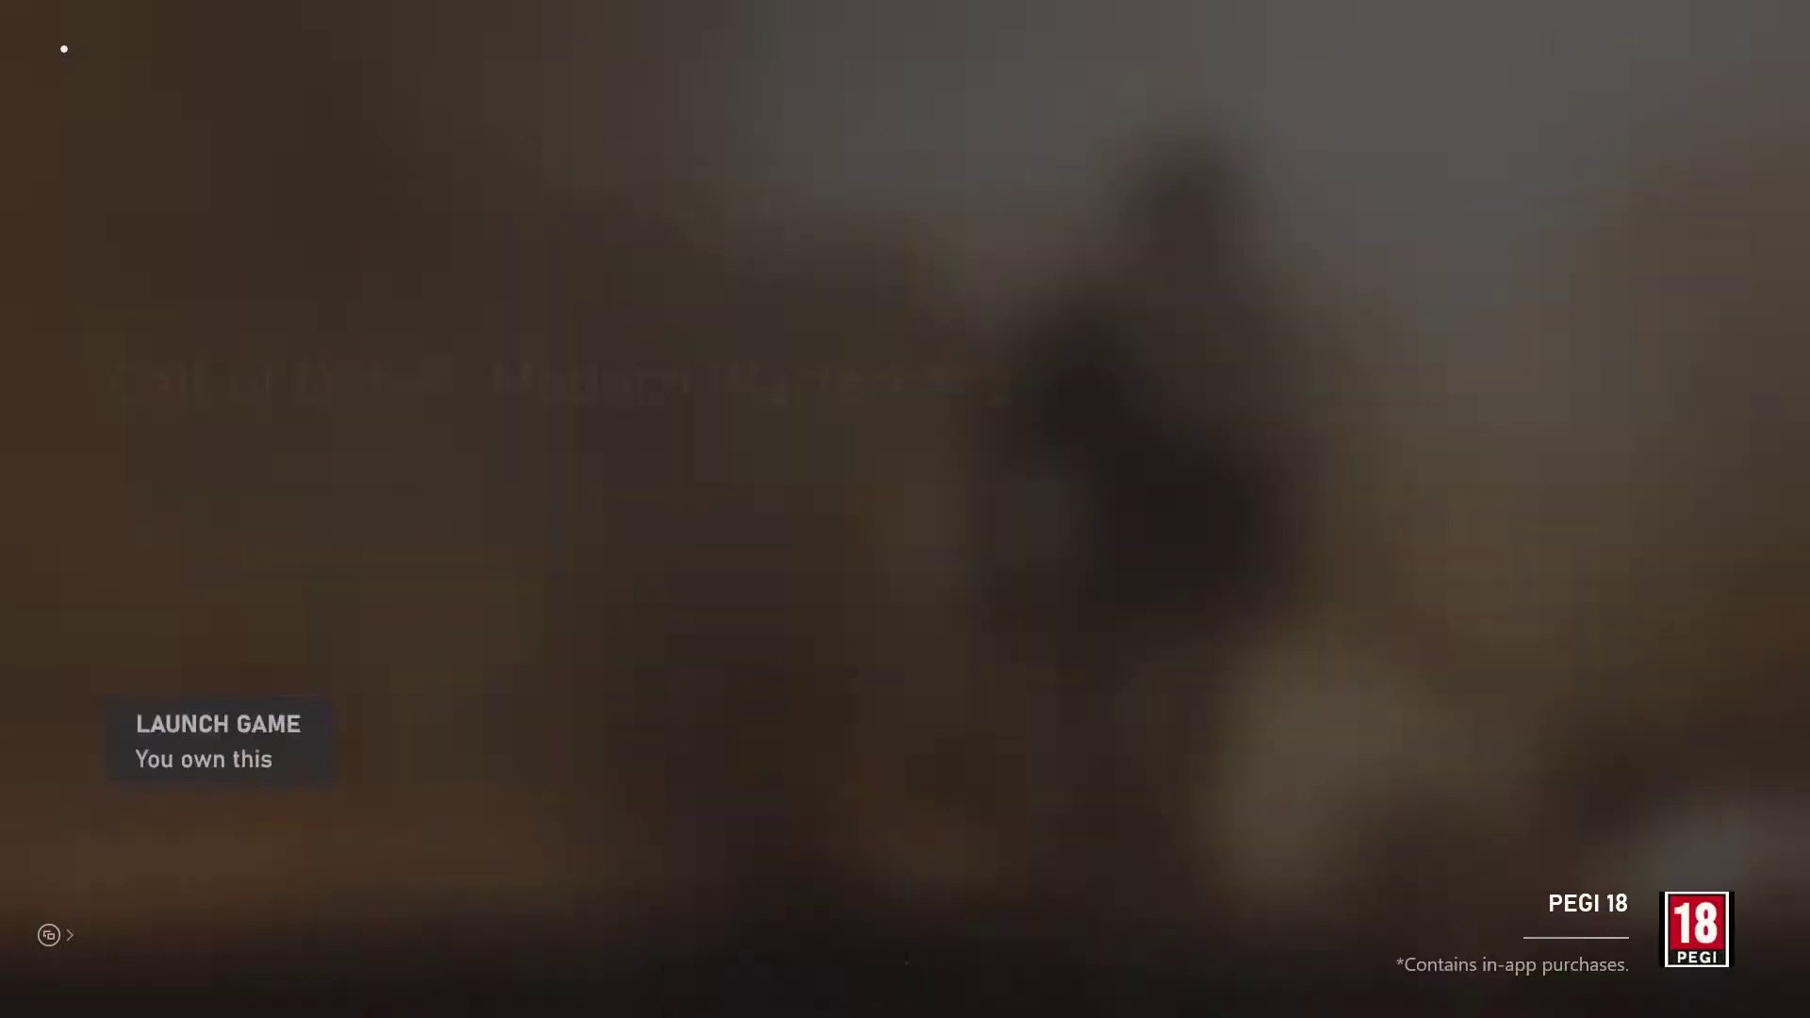
key(Down)
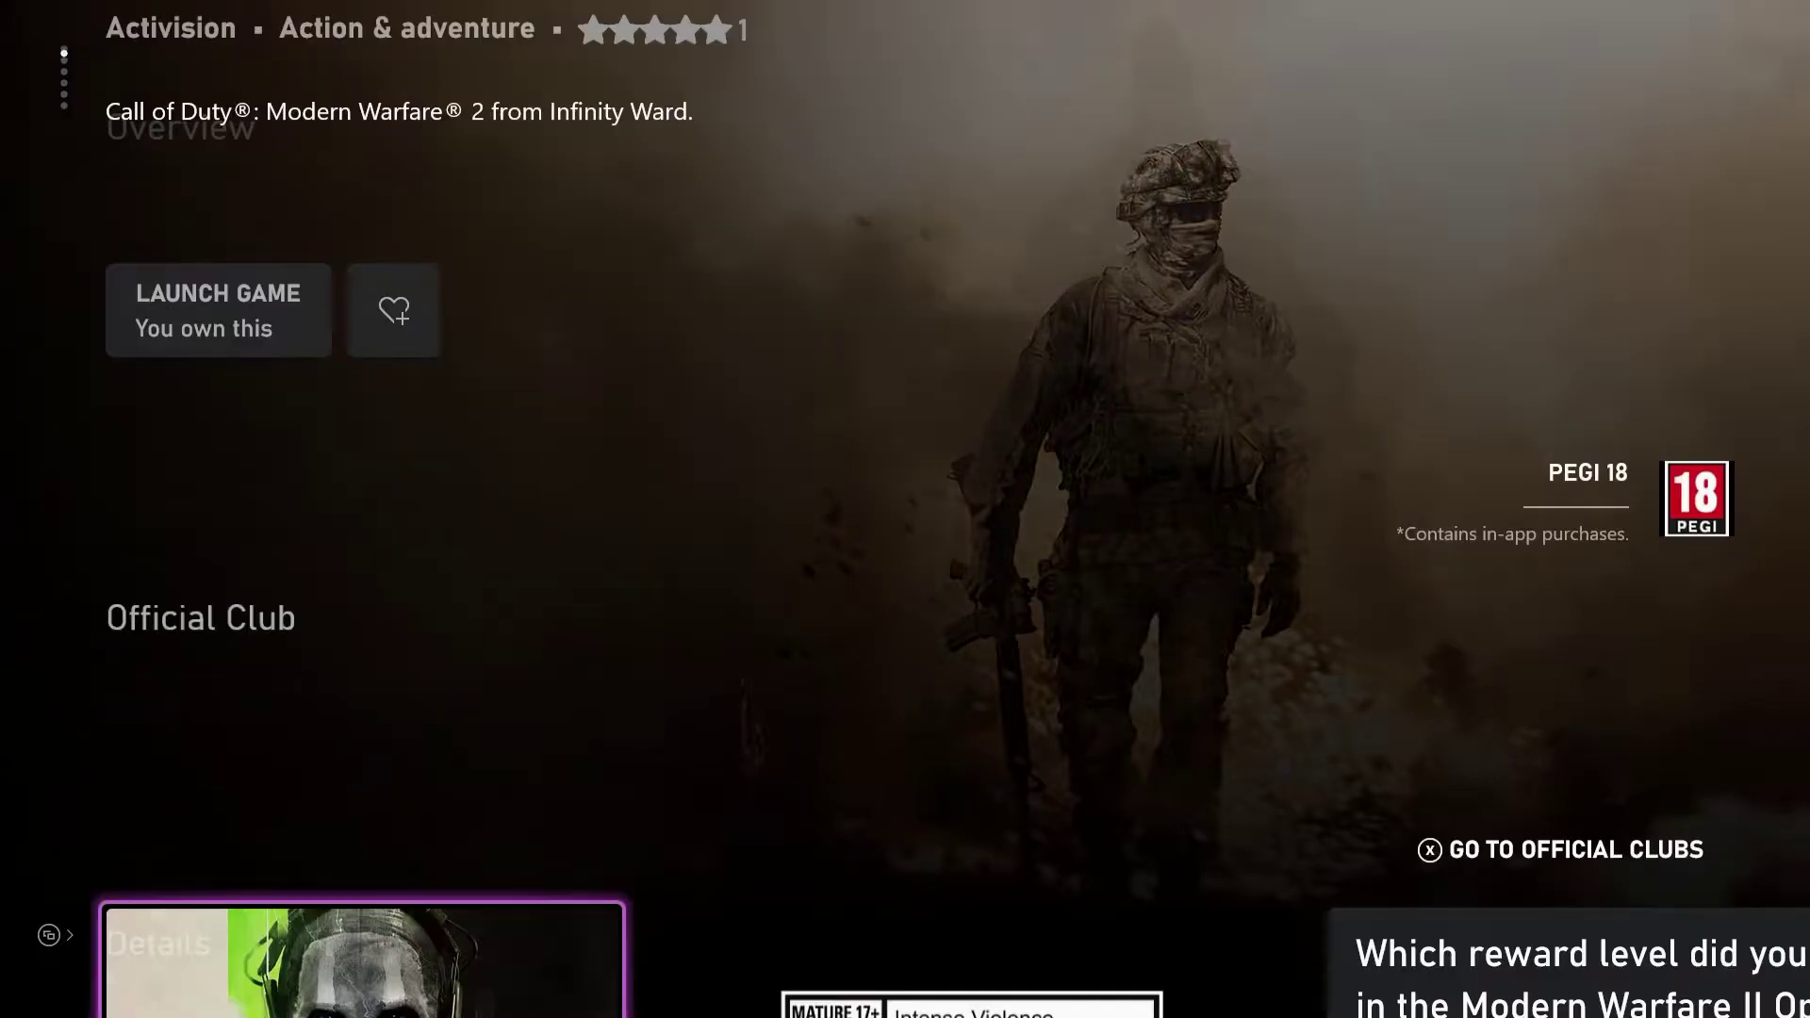
key(Down)
key(Down)
key(Down)
key(Down)
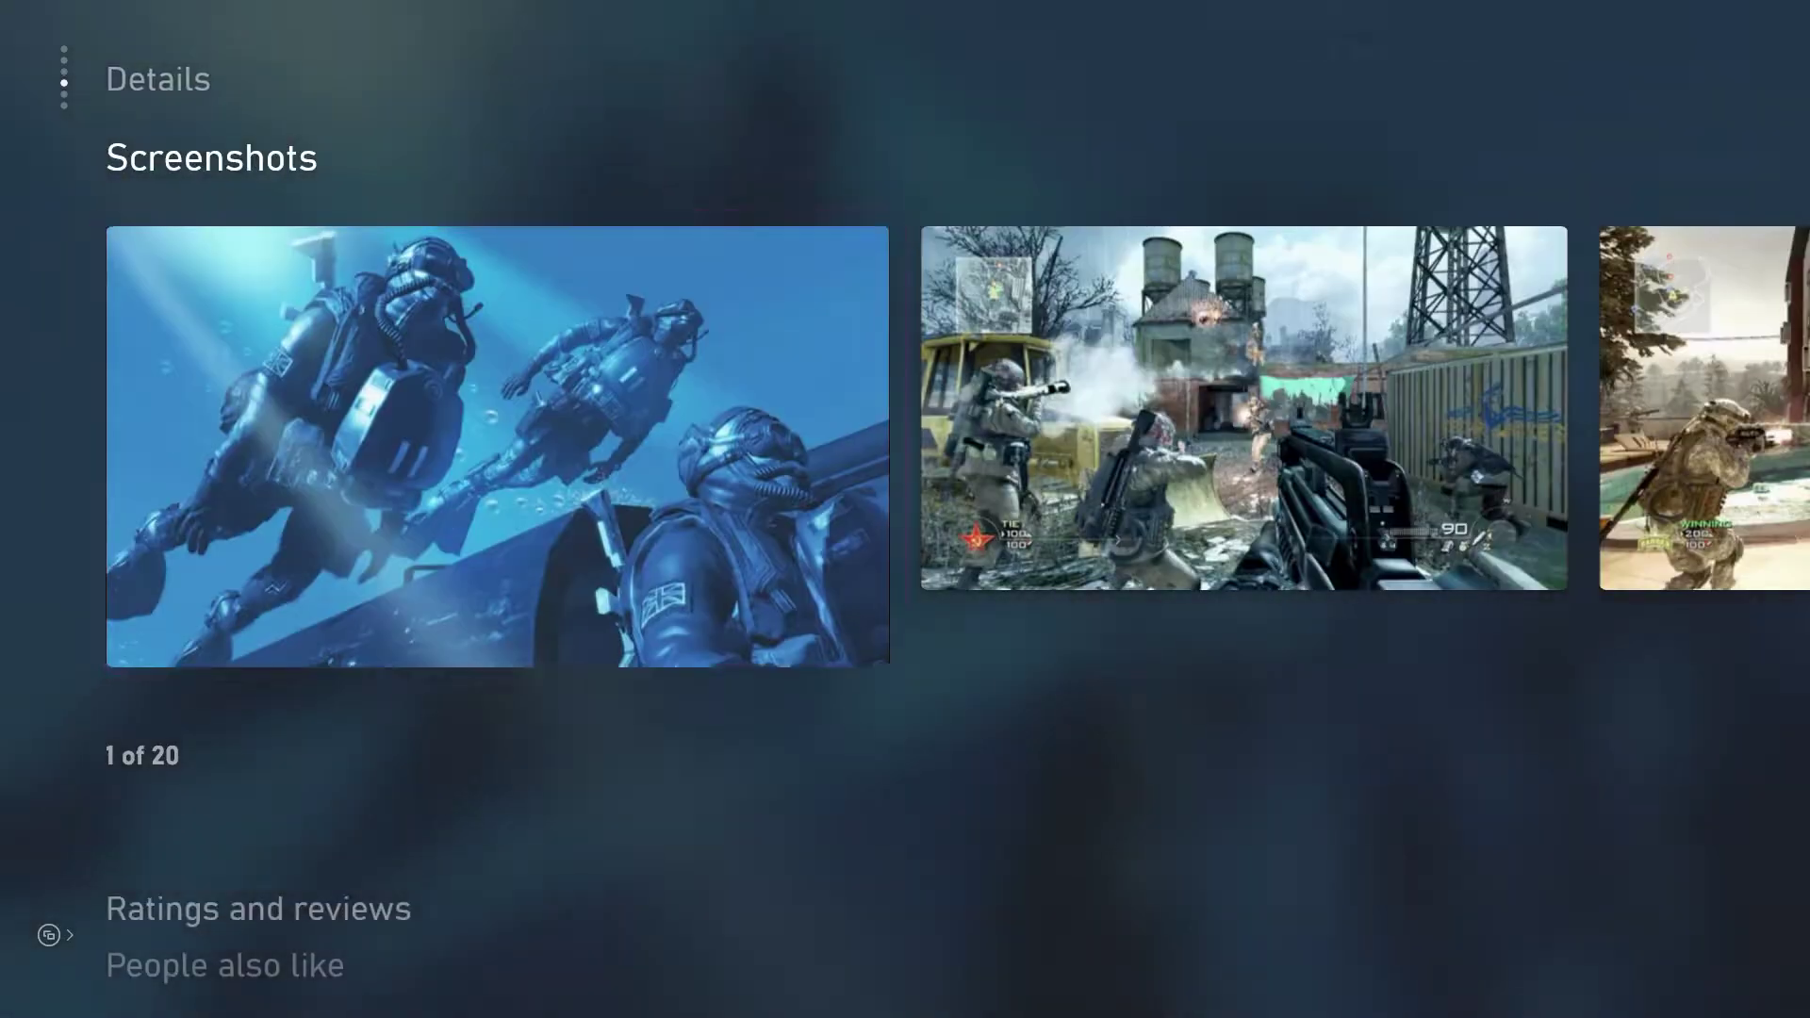
key(Up)
key(Up)
key(Up)
key(Up)
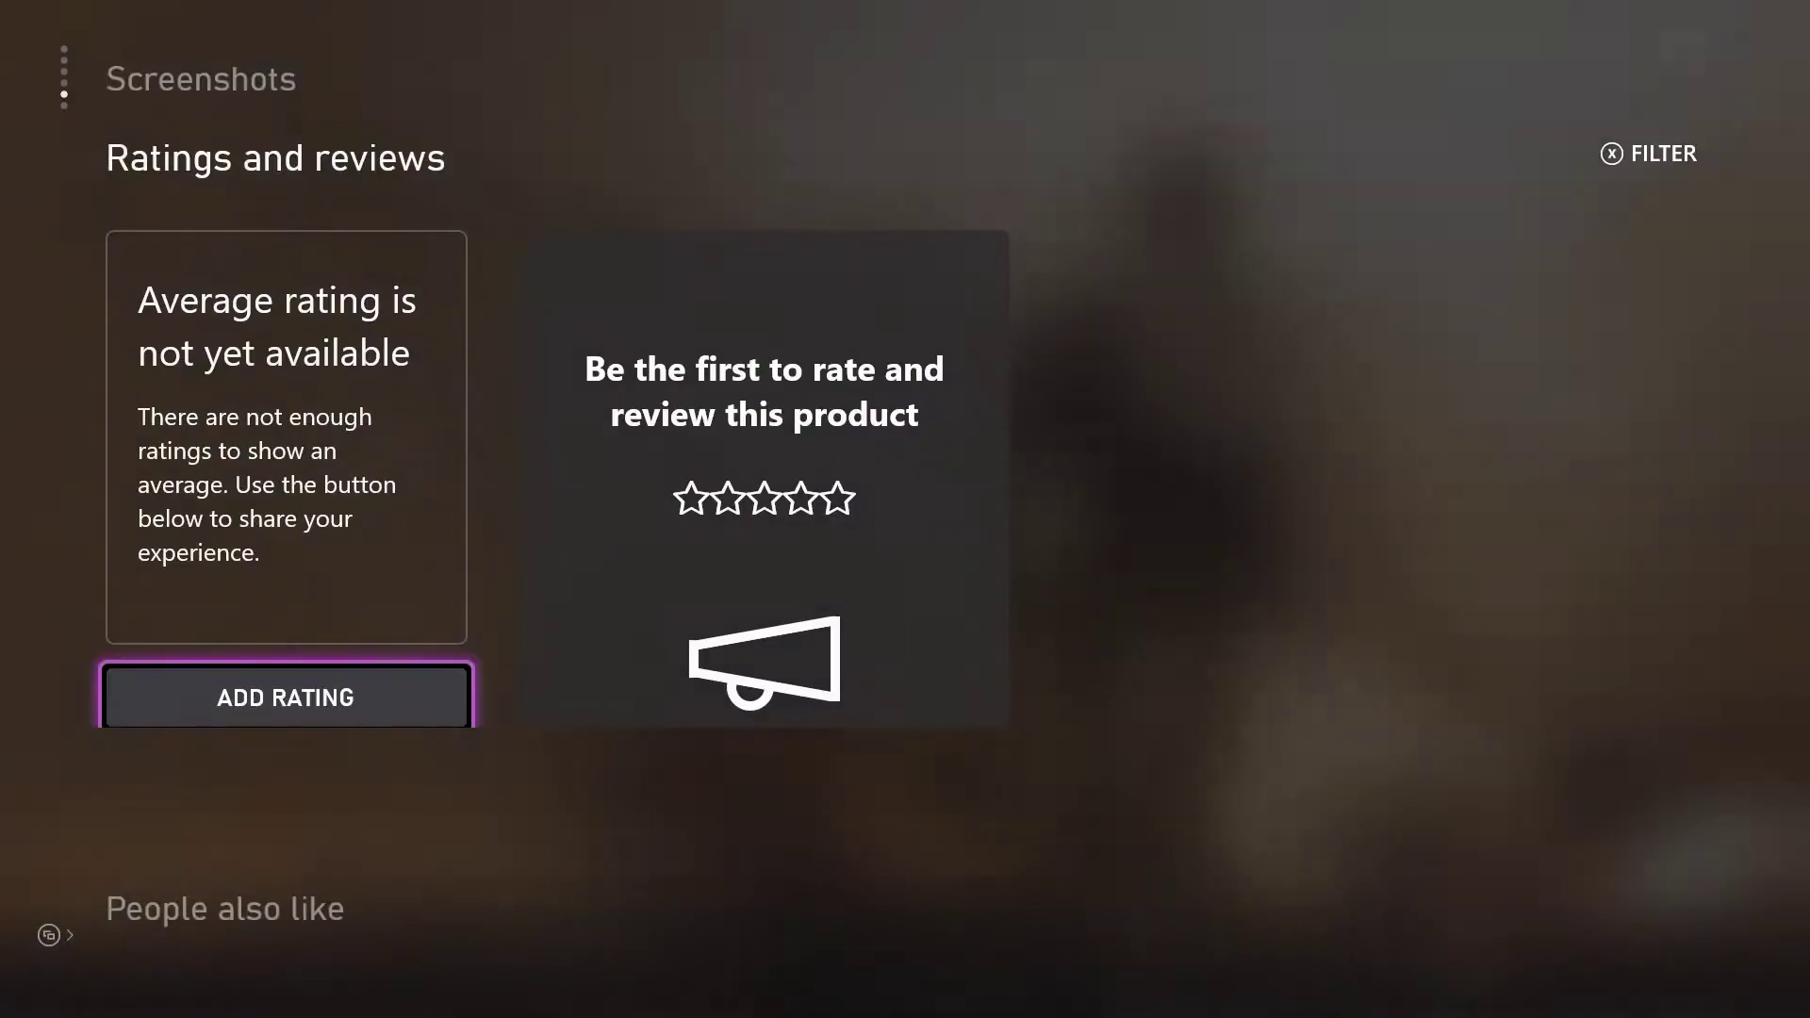
key(Up)
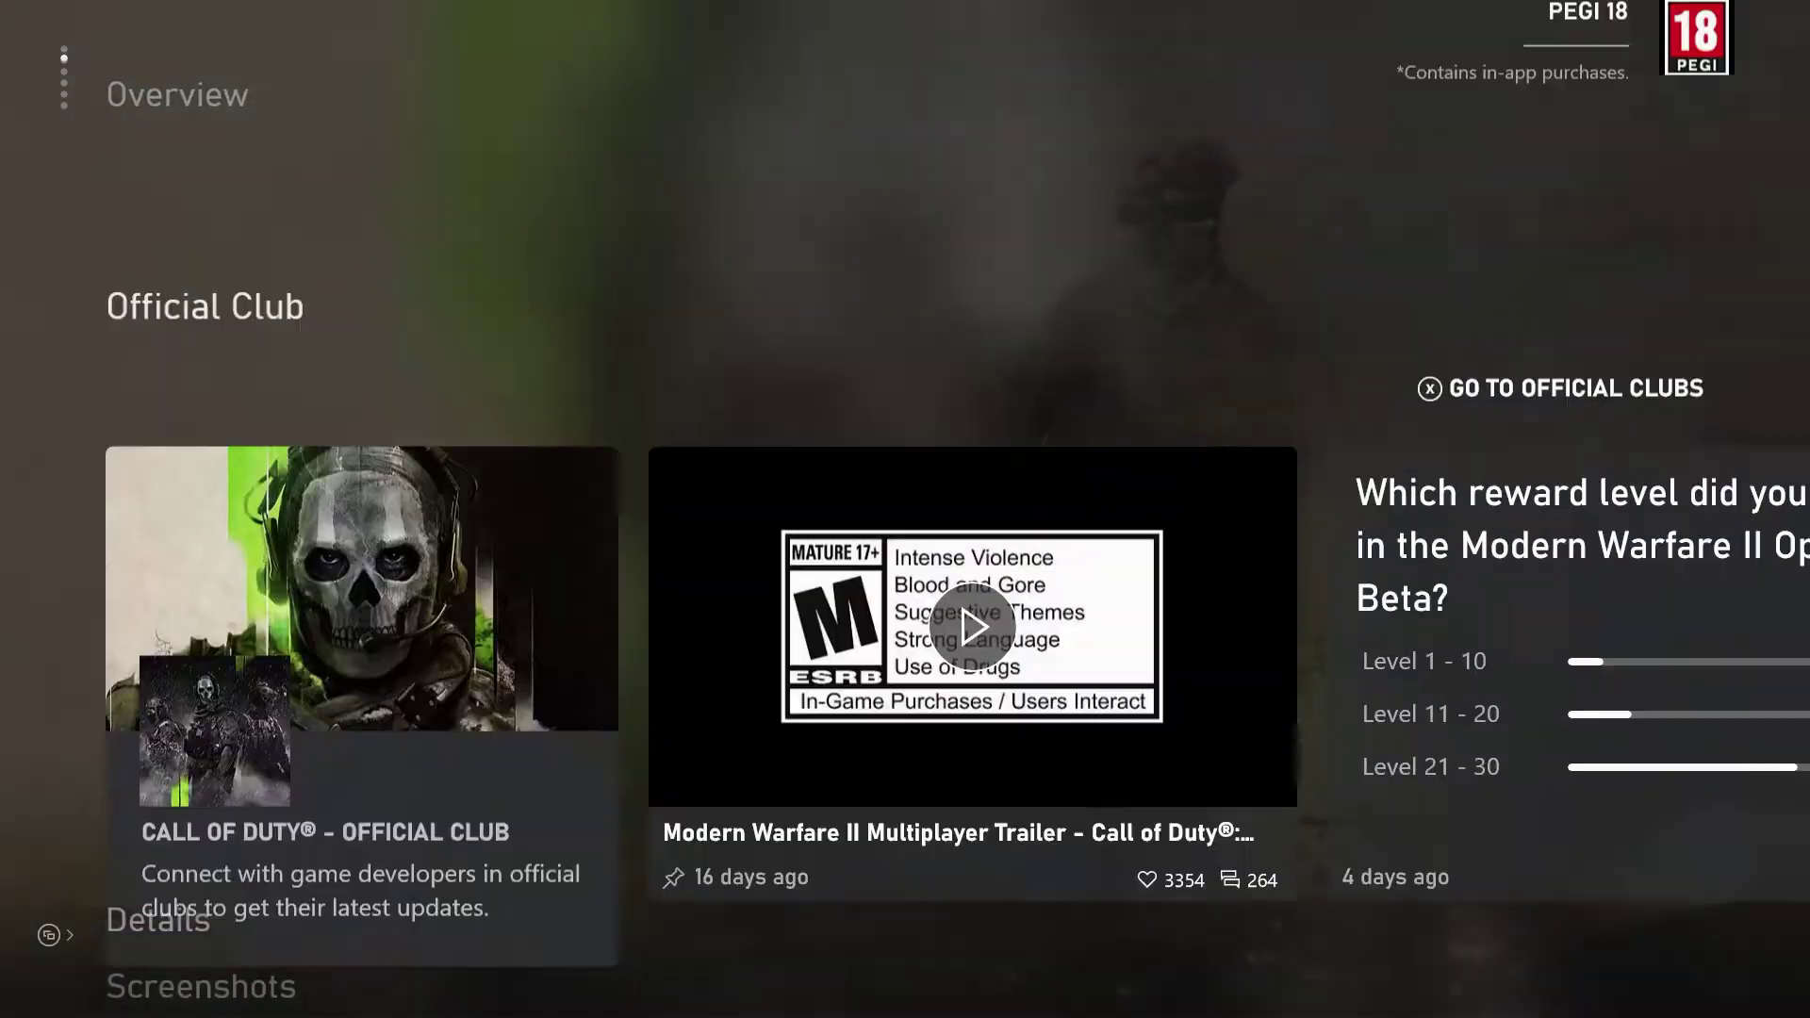
key(Return)
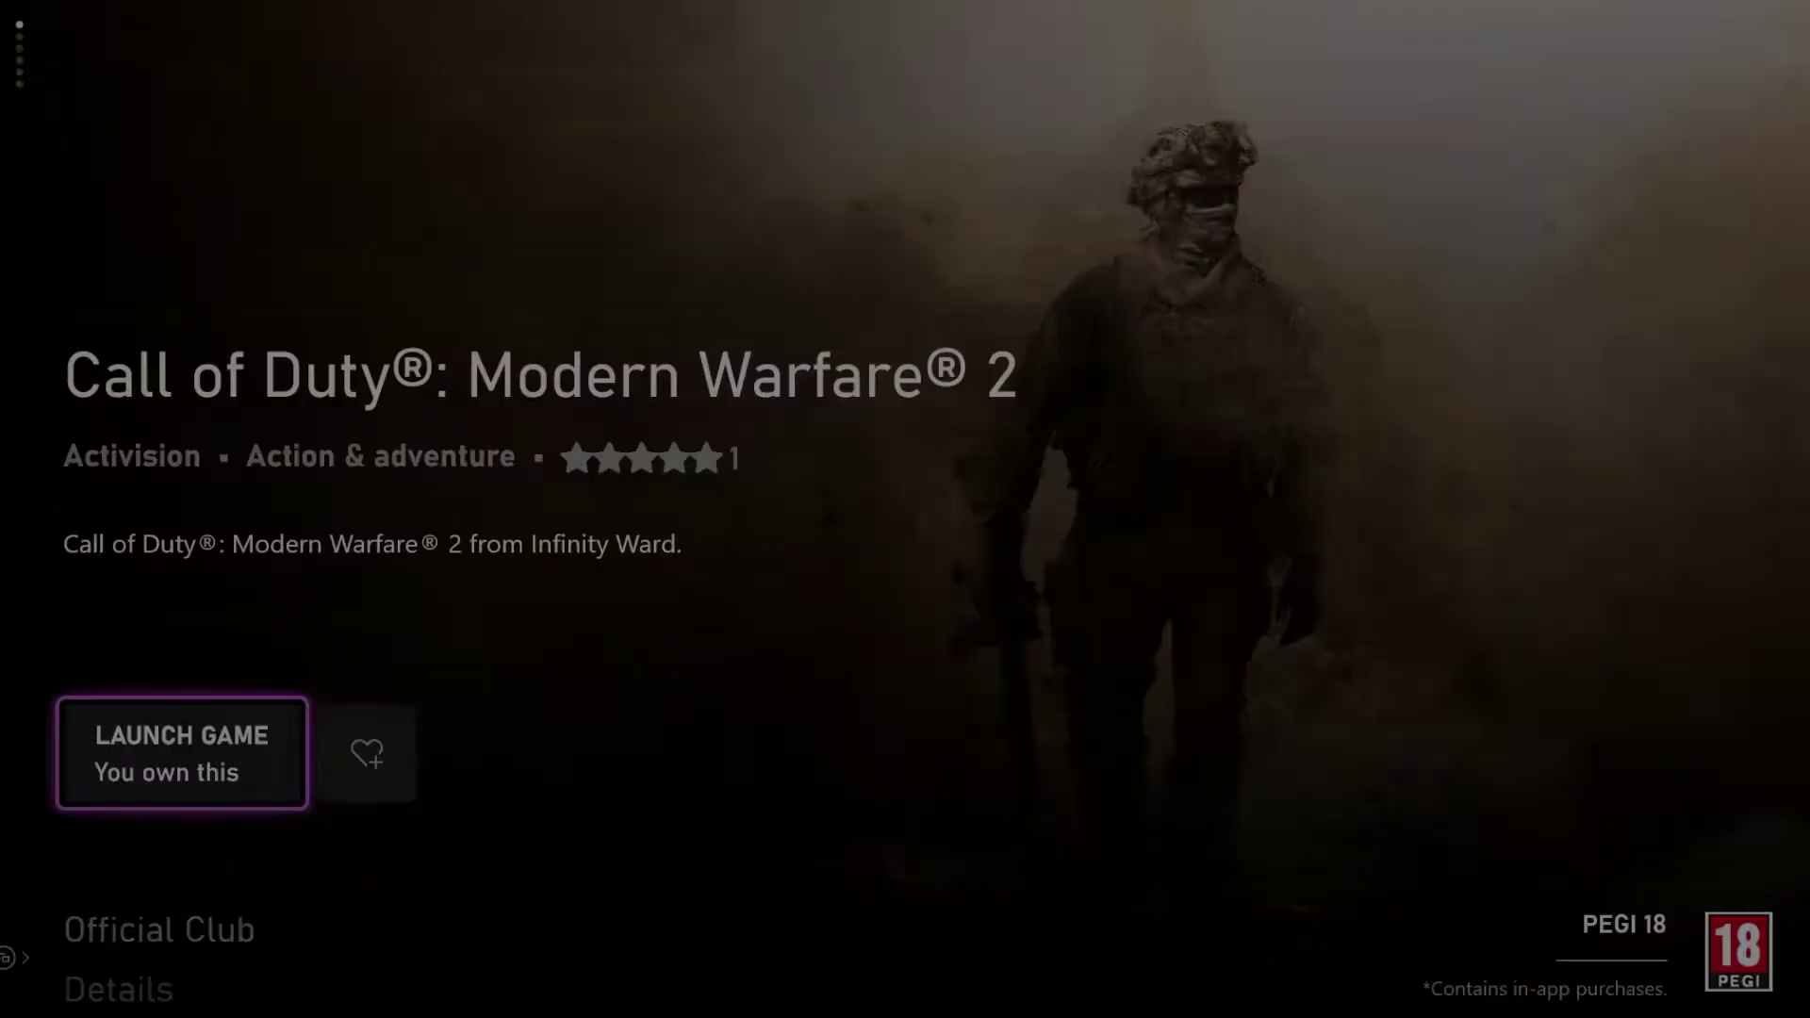
key(super)
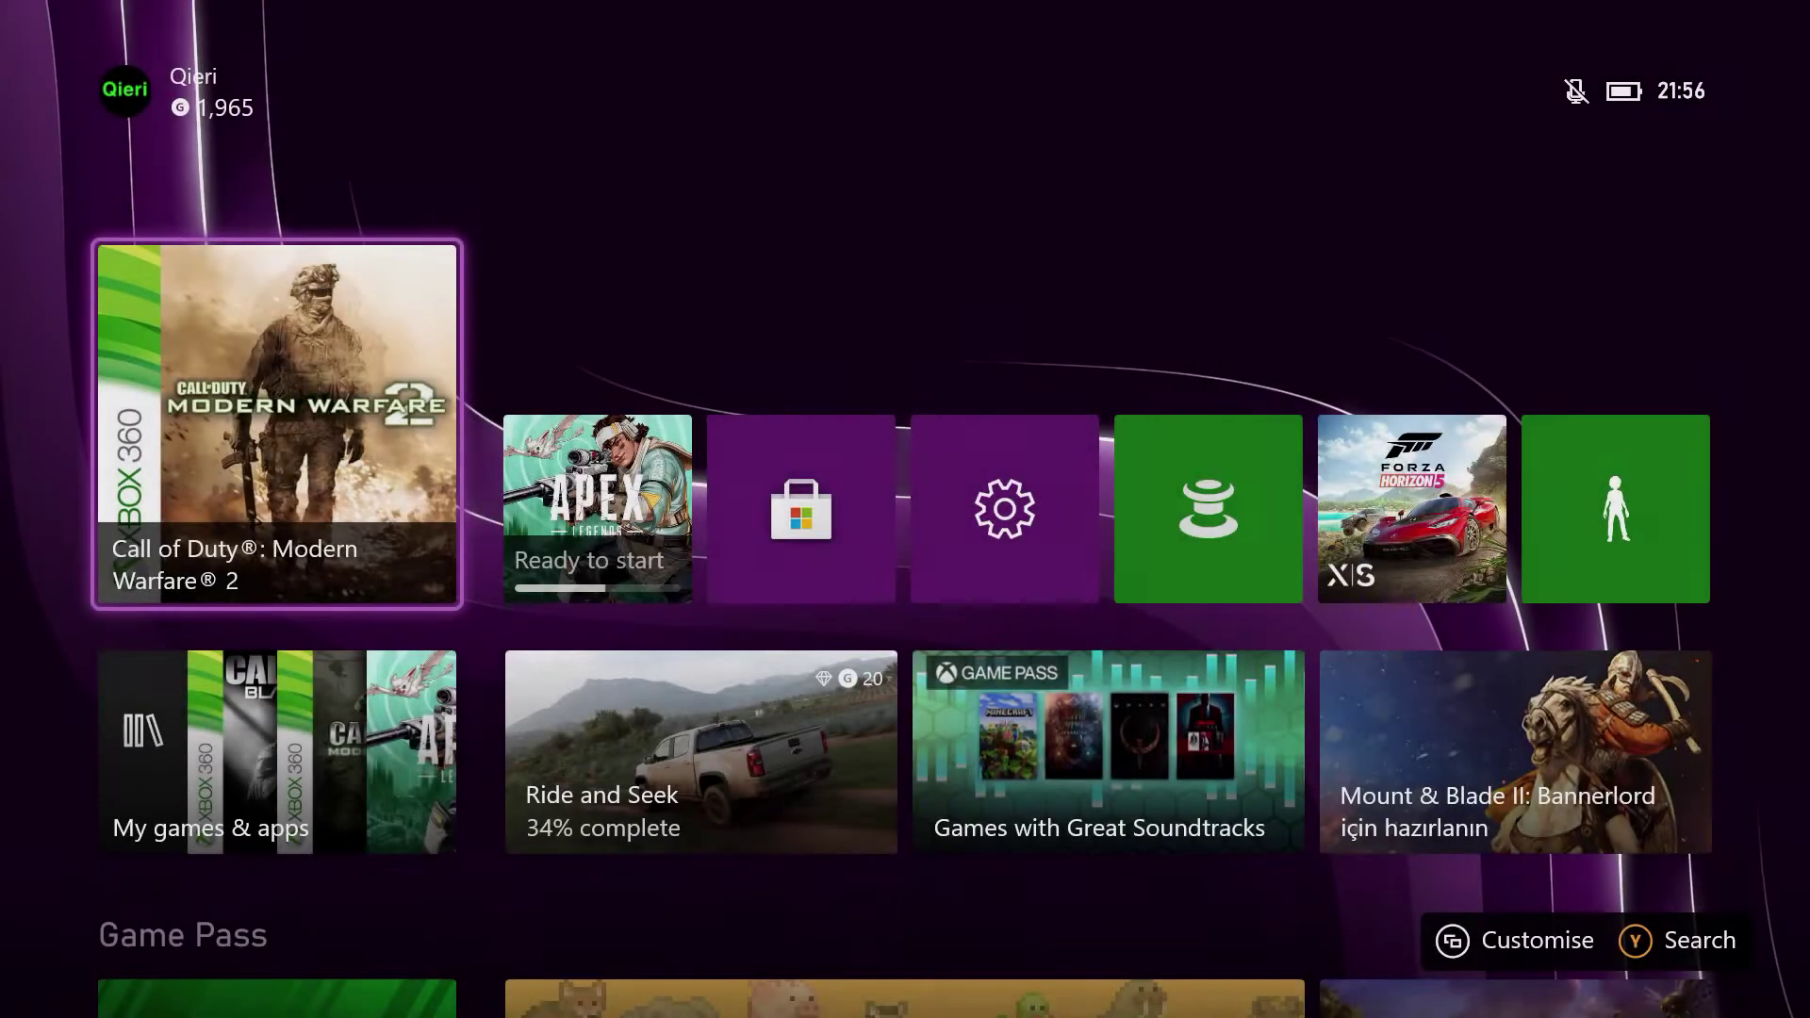
From the MW2 tile's options, open Manage game and add-ons (7.8 GB, version 19.627.50.1812)
key(Left)
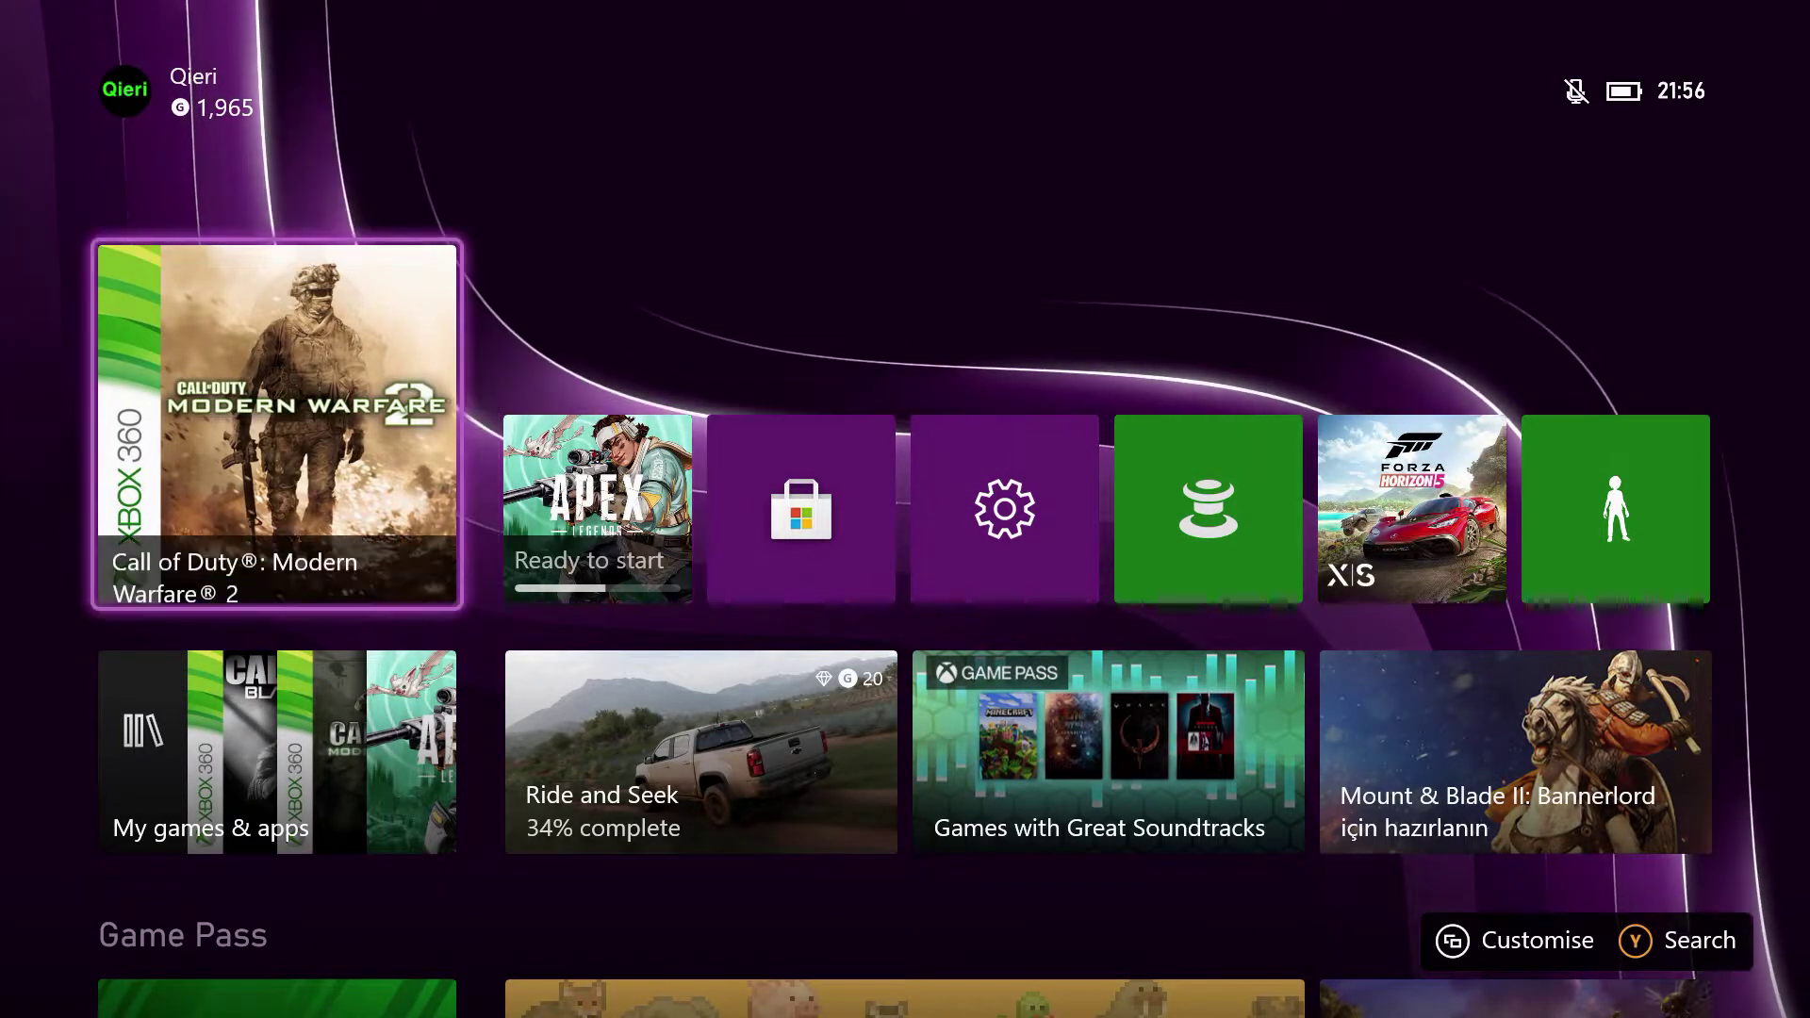
key(Menu)
key(Down)
key(Down)
key(Down)
key(Down)
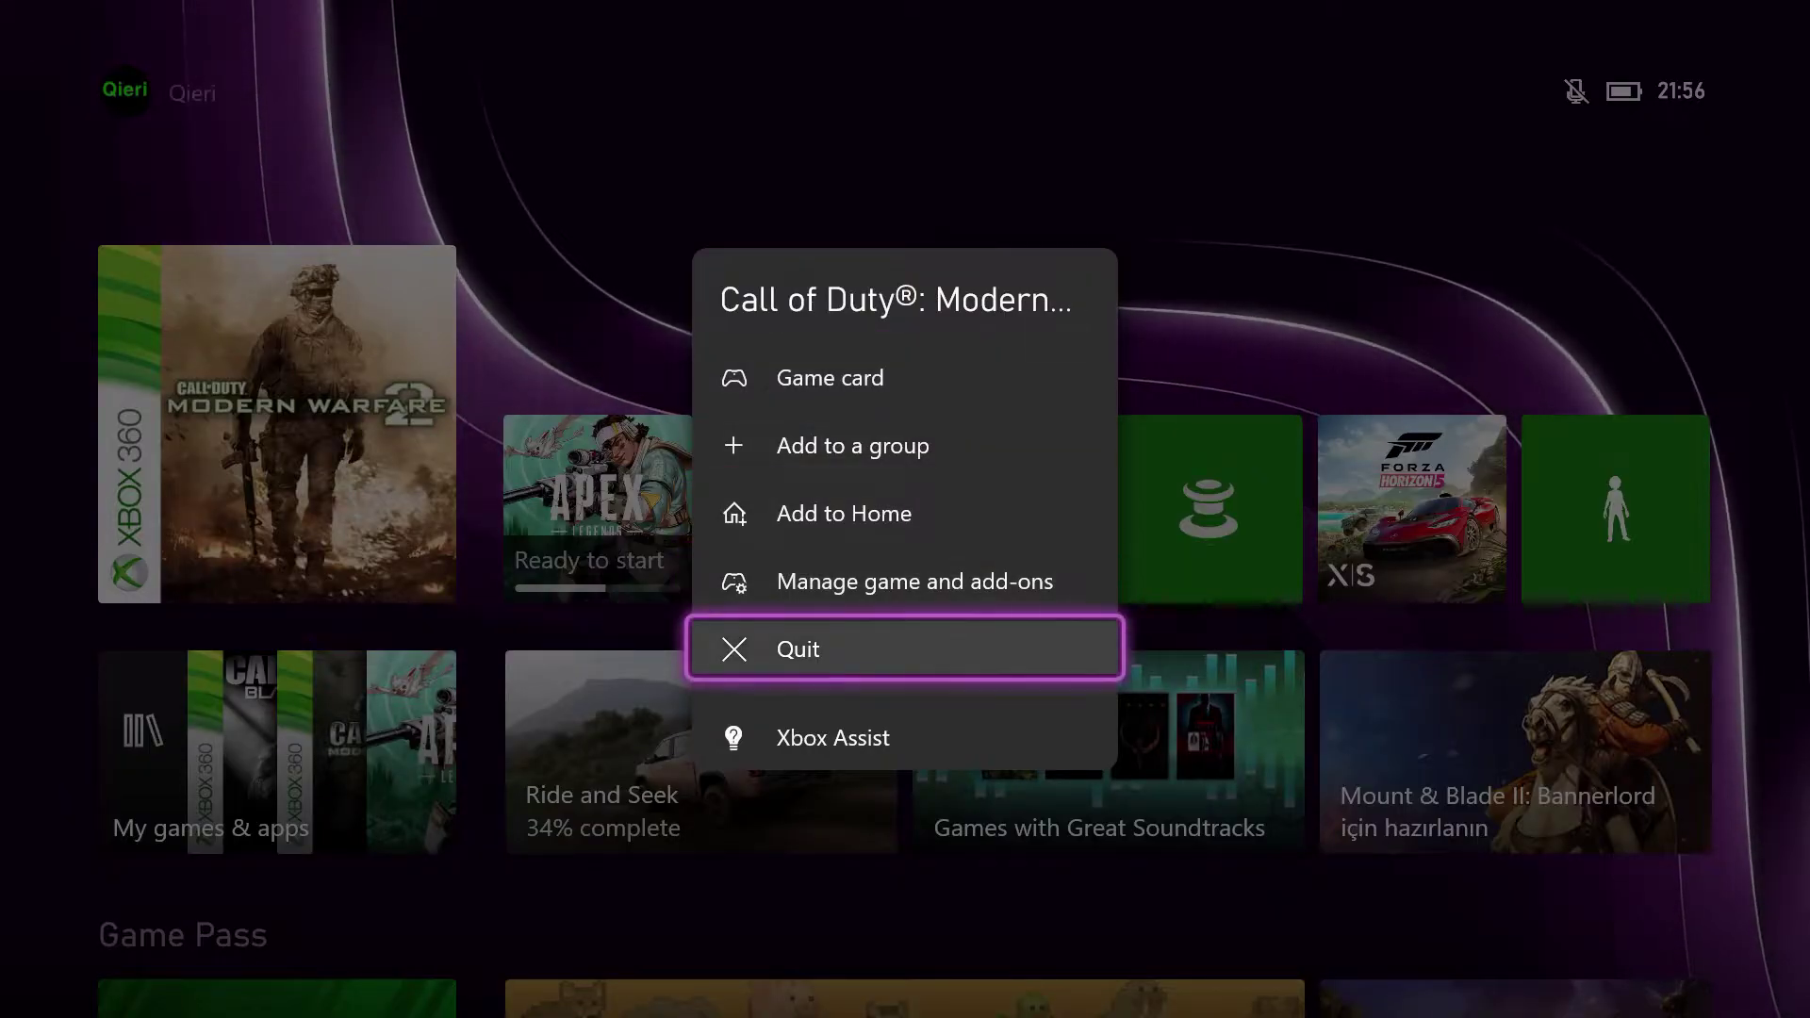
key(Escape)
key(Menu)
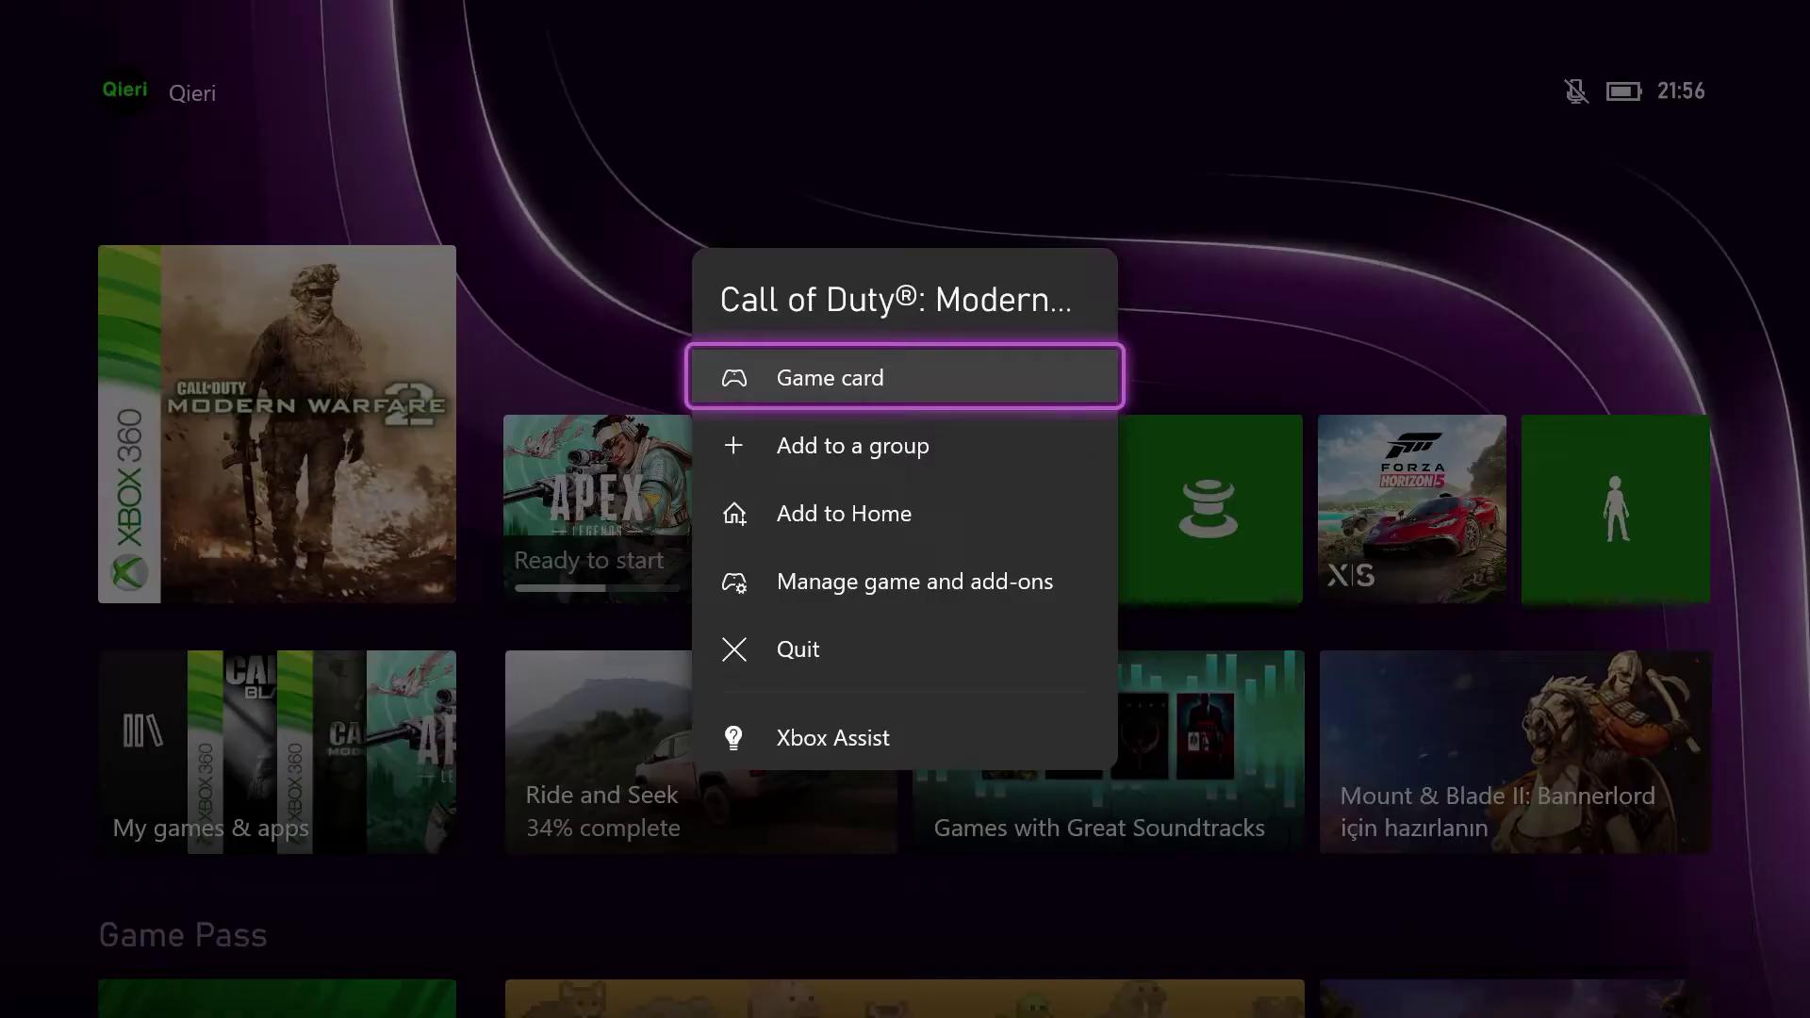
key(Down)
key(Down)
key(Down)
key(Return)
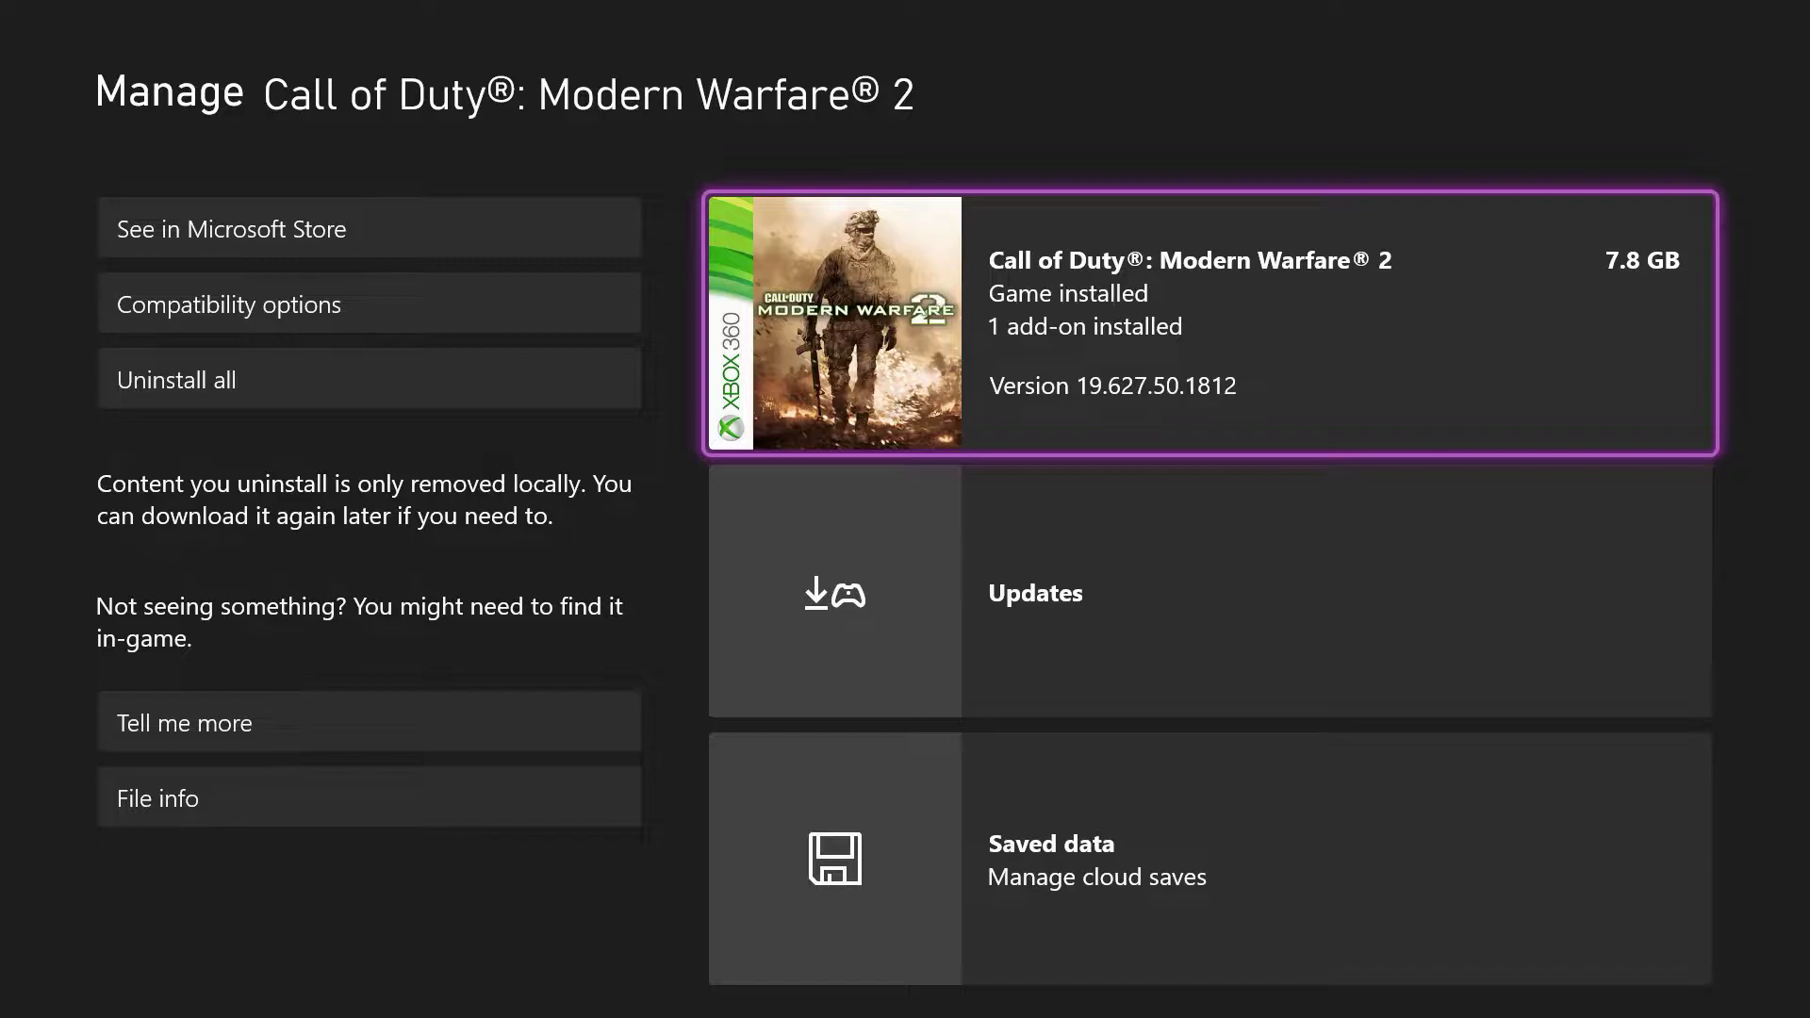
View the installed content list, checking the base game and Stimulus Package add-on entries
key(Return)
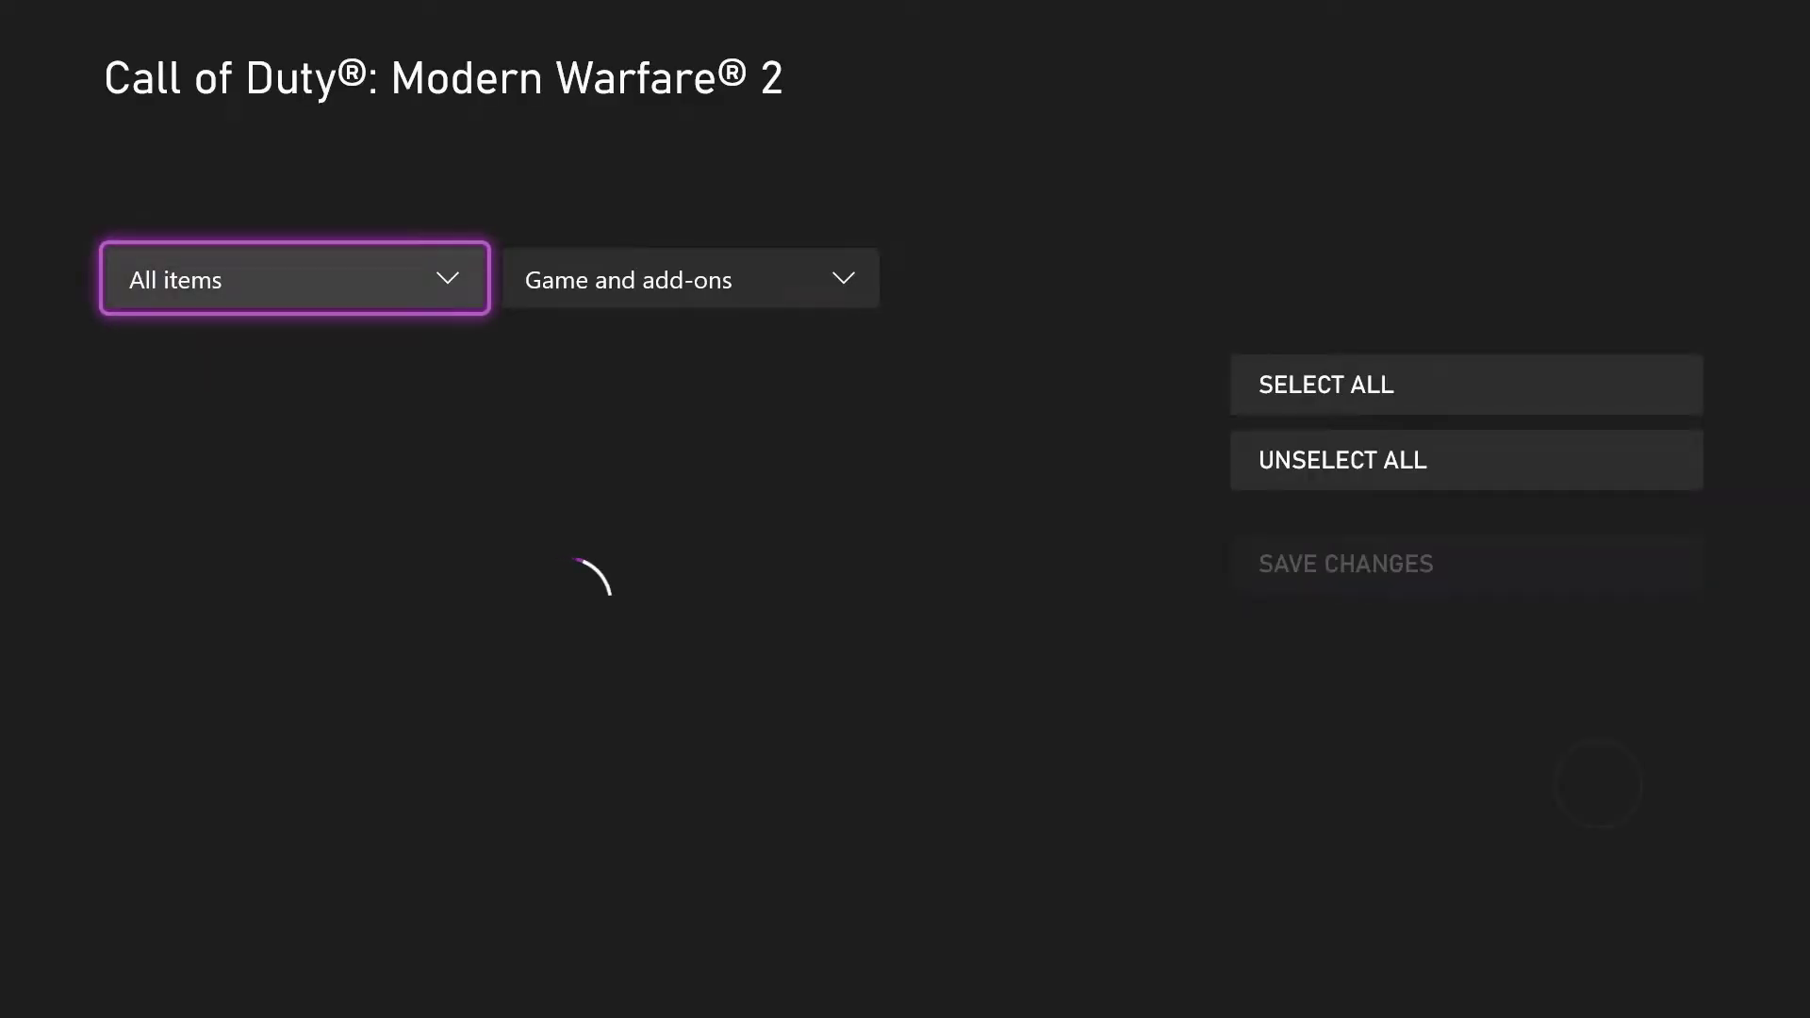
key(Down)
key(Up)
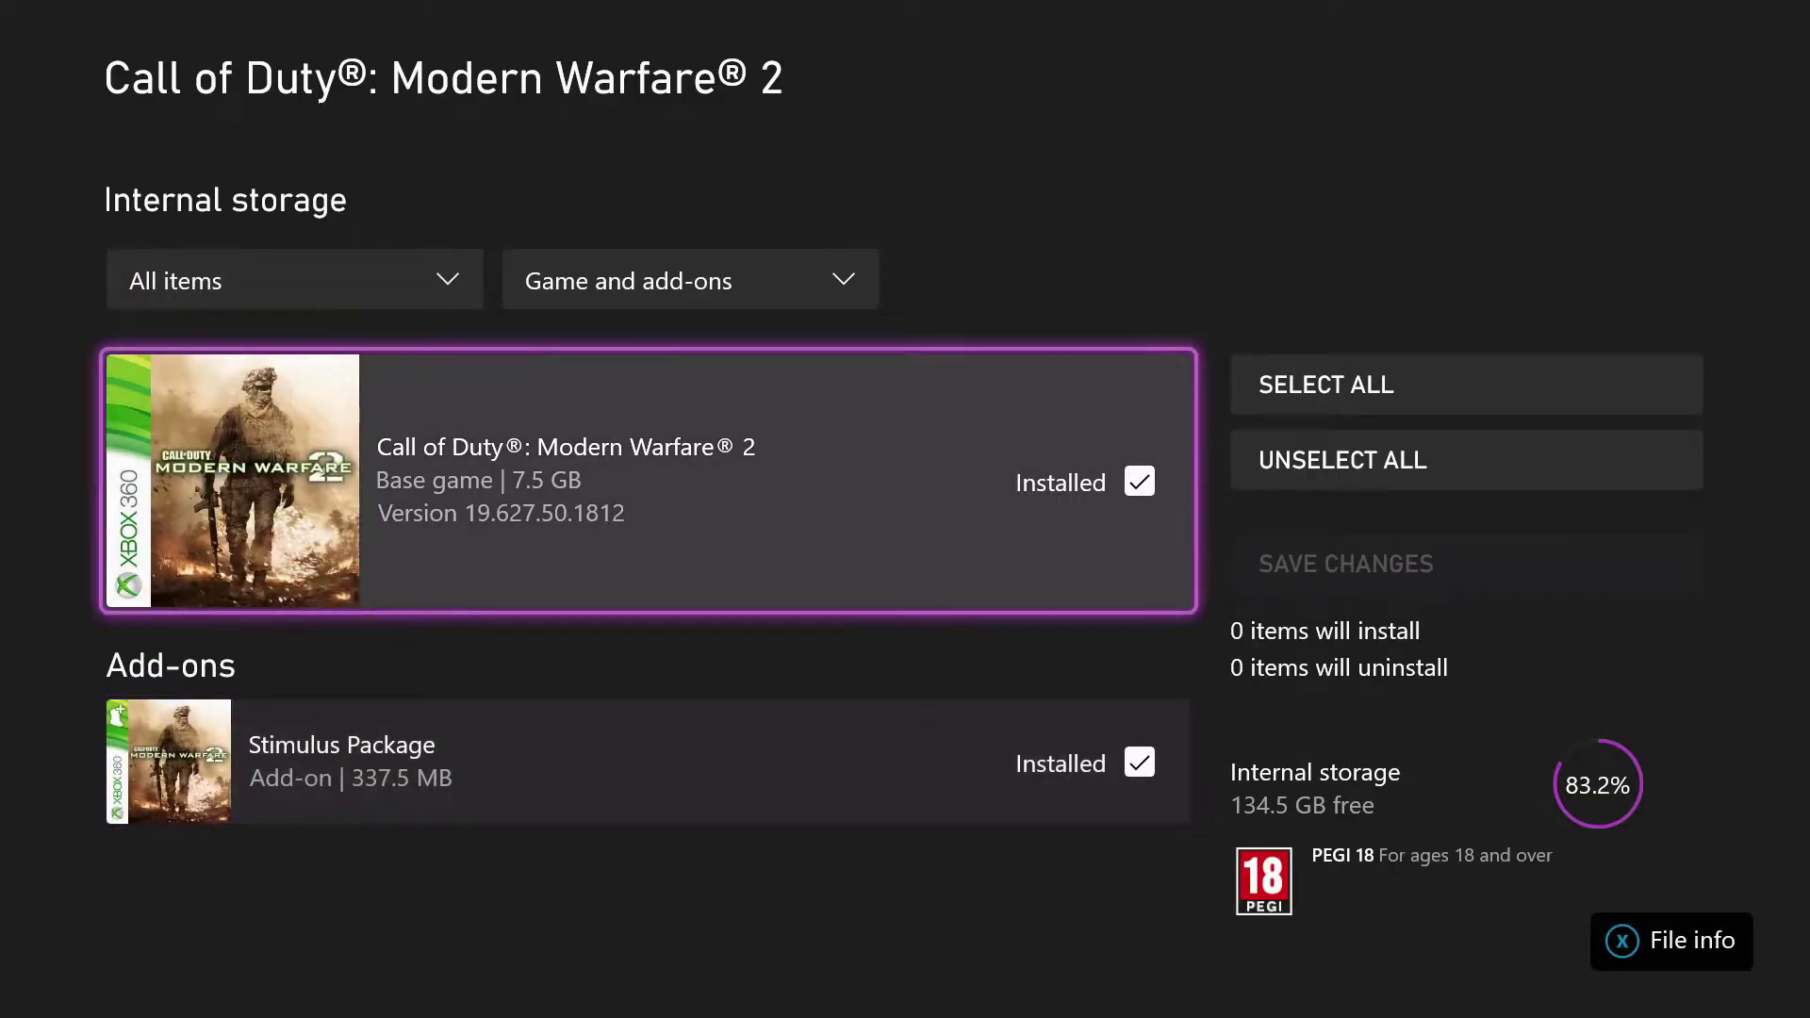
key(Down)
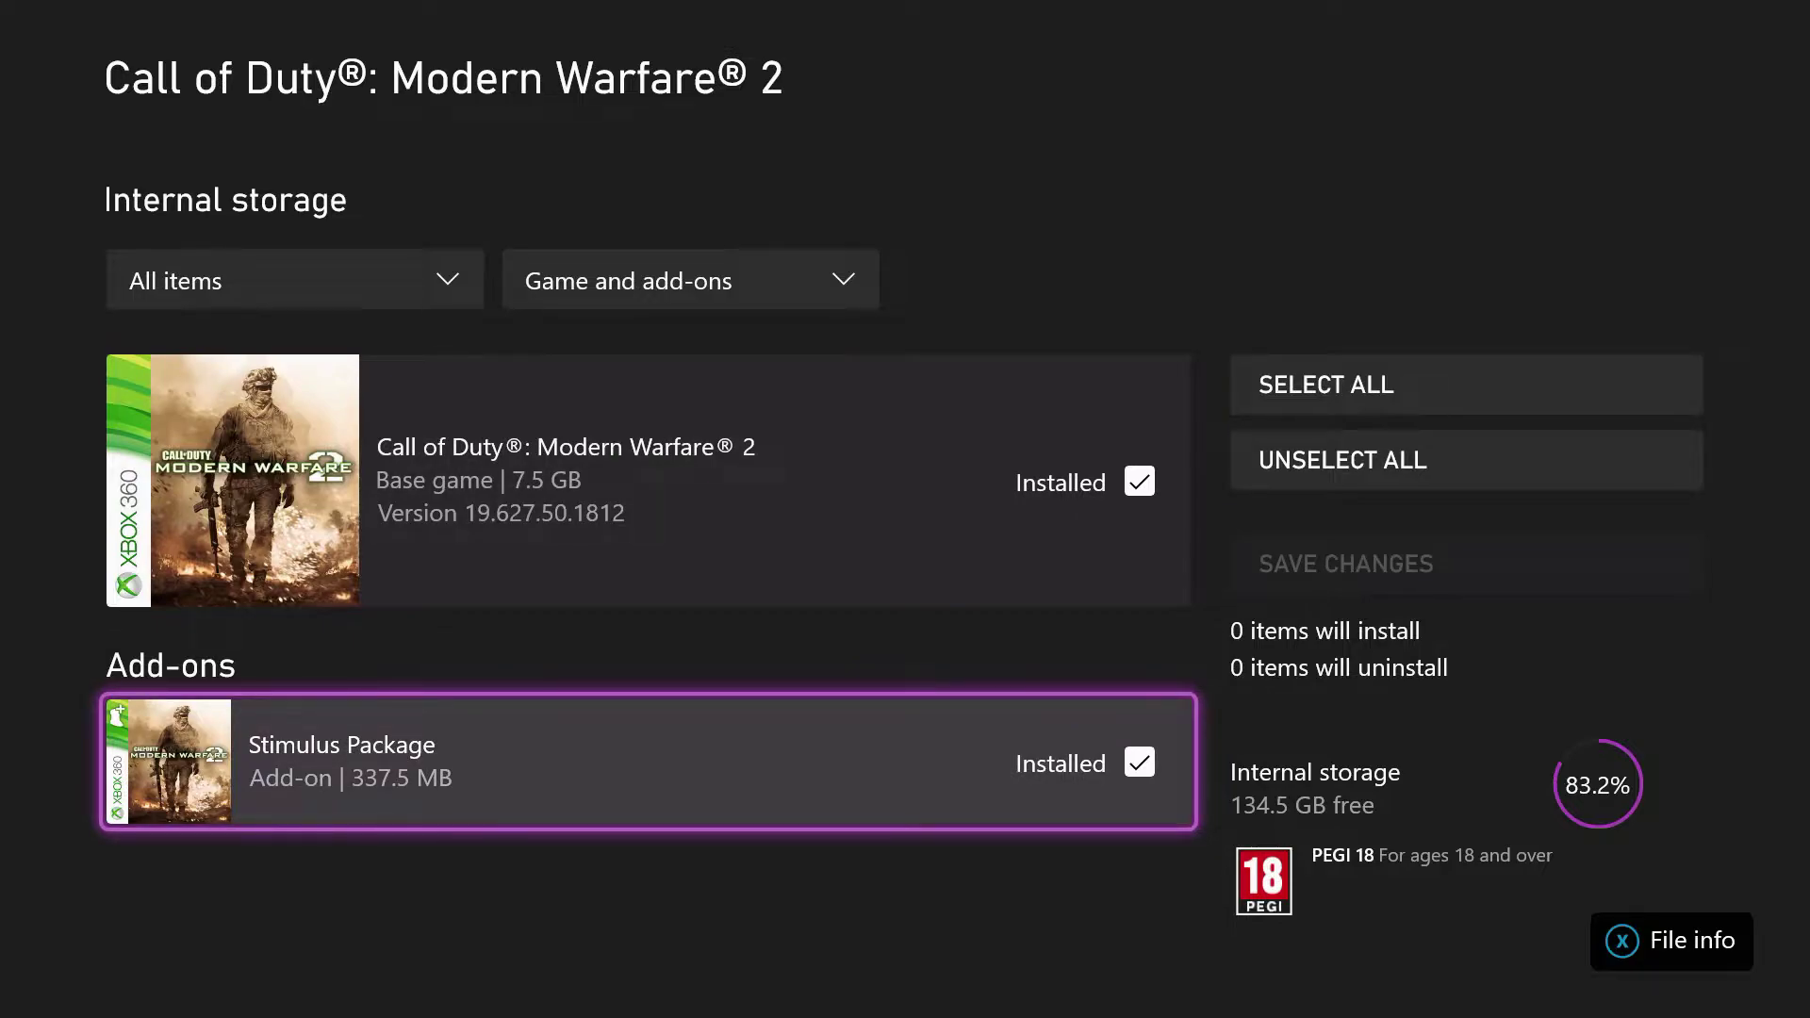
key(Up)
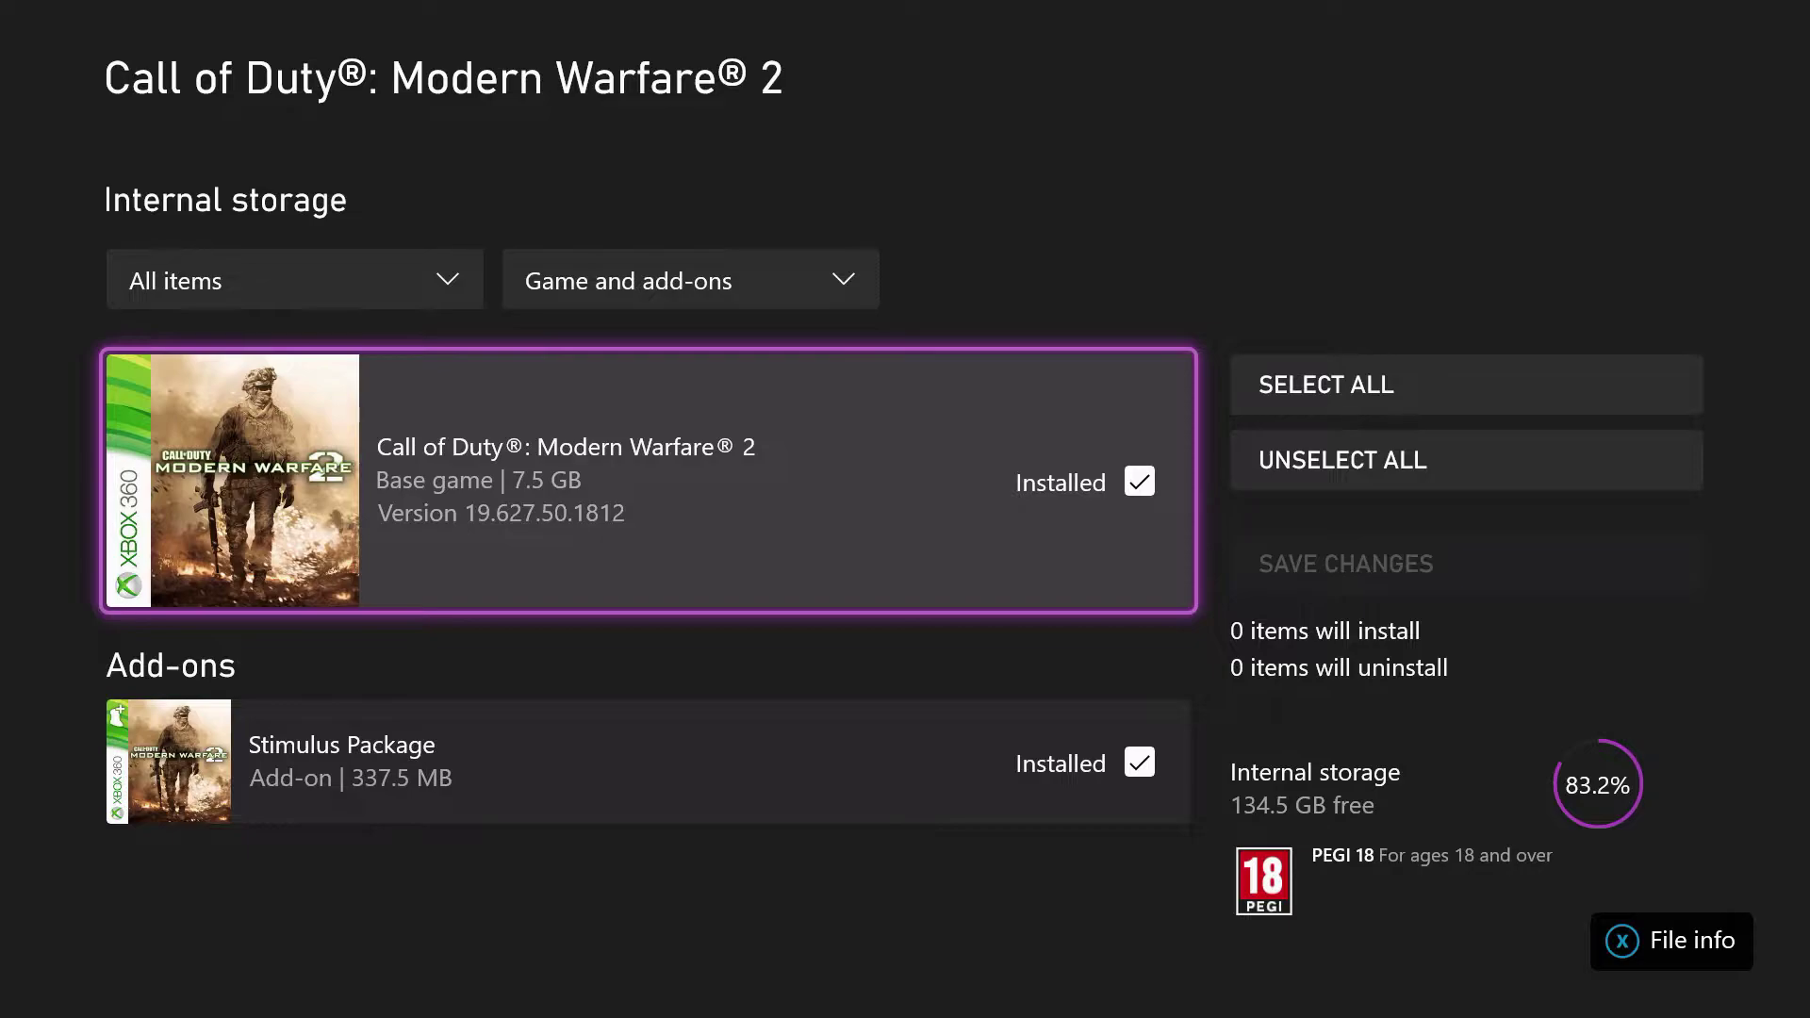
key(Up)
key(Down)
key(Down)
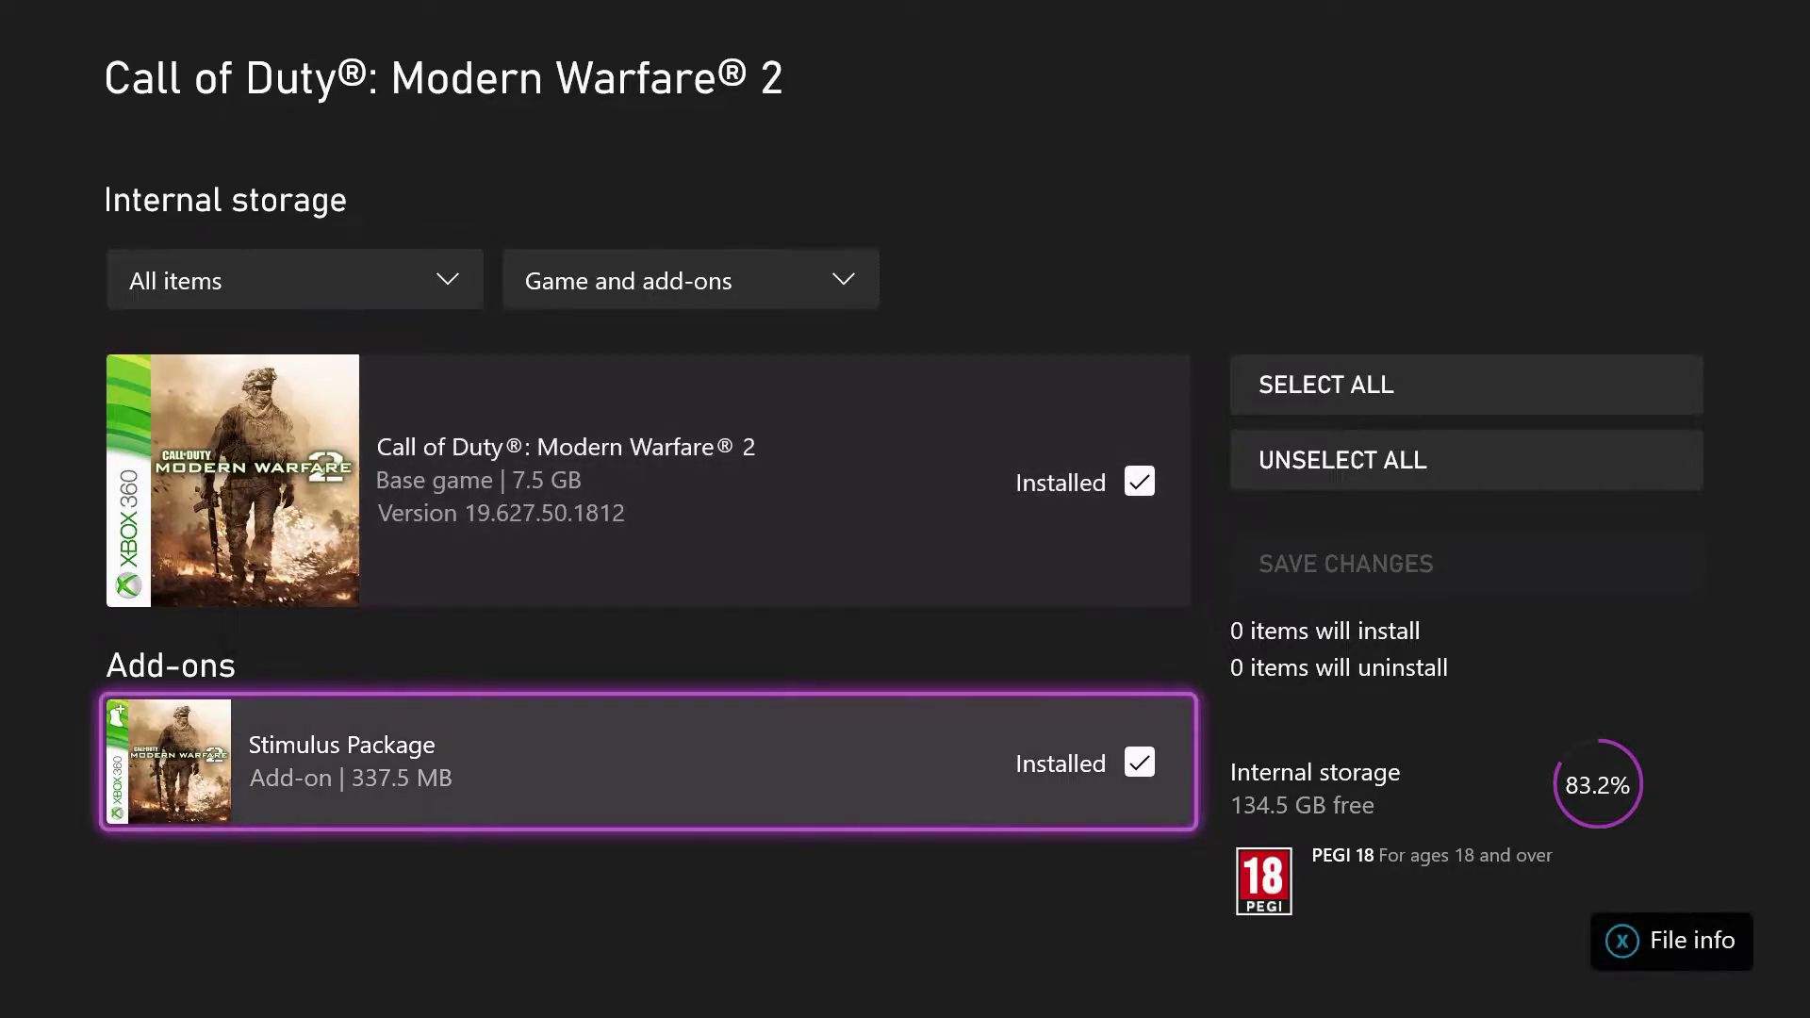
key(Up)
key(Down)
key(Up)
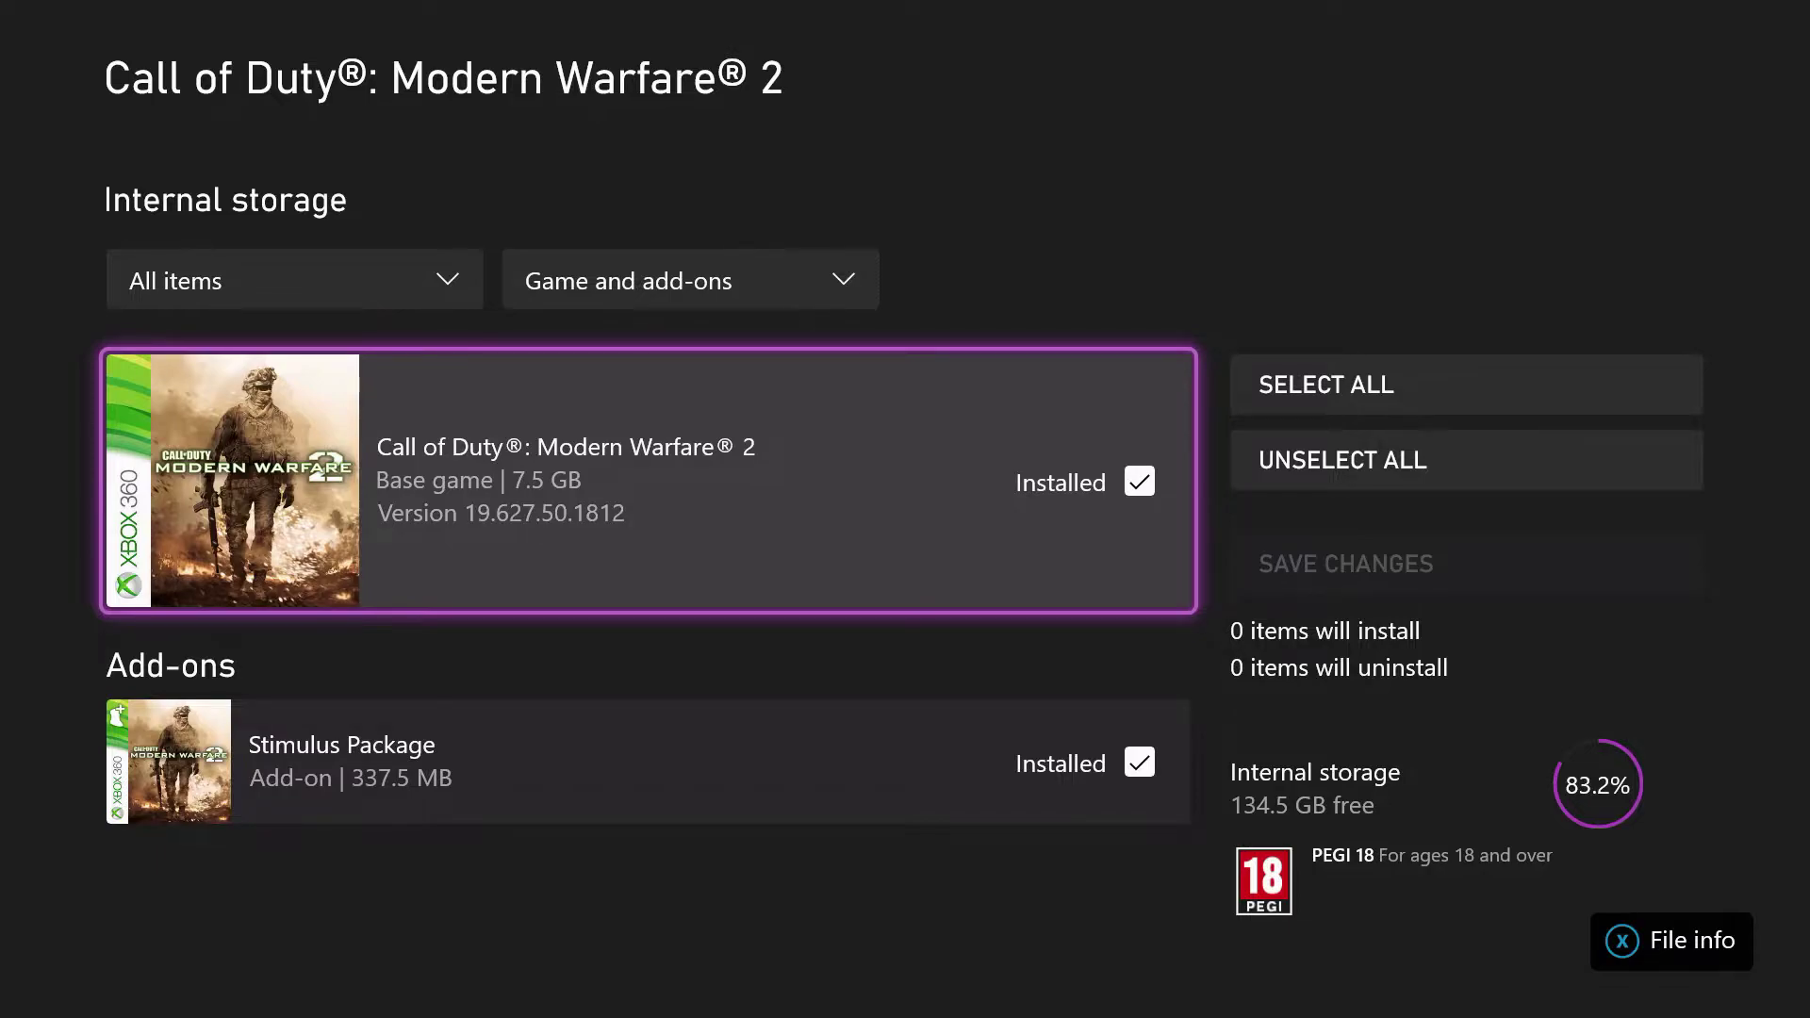
key(Down)
key(Up)
key(Down)
key(Up)
Back out of the MW2 management page to the Home screen
key(Escape)
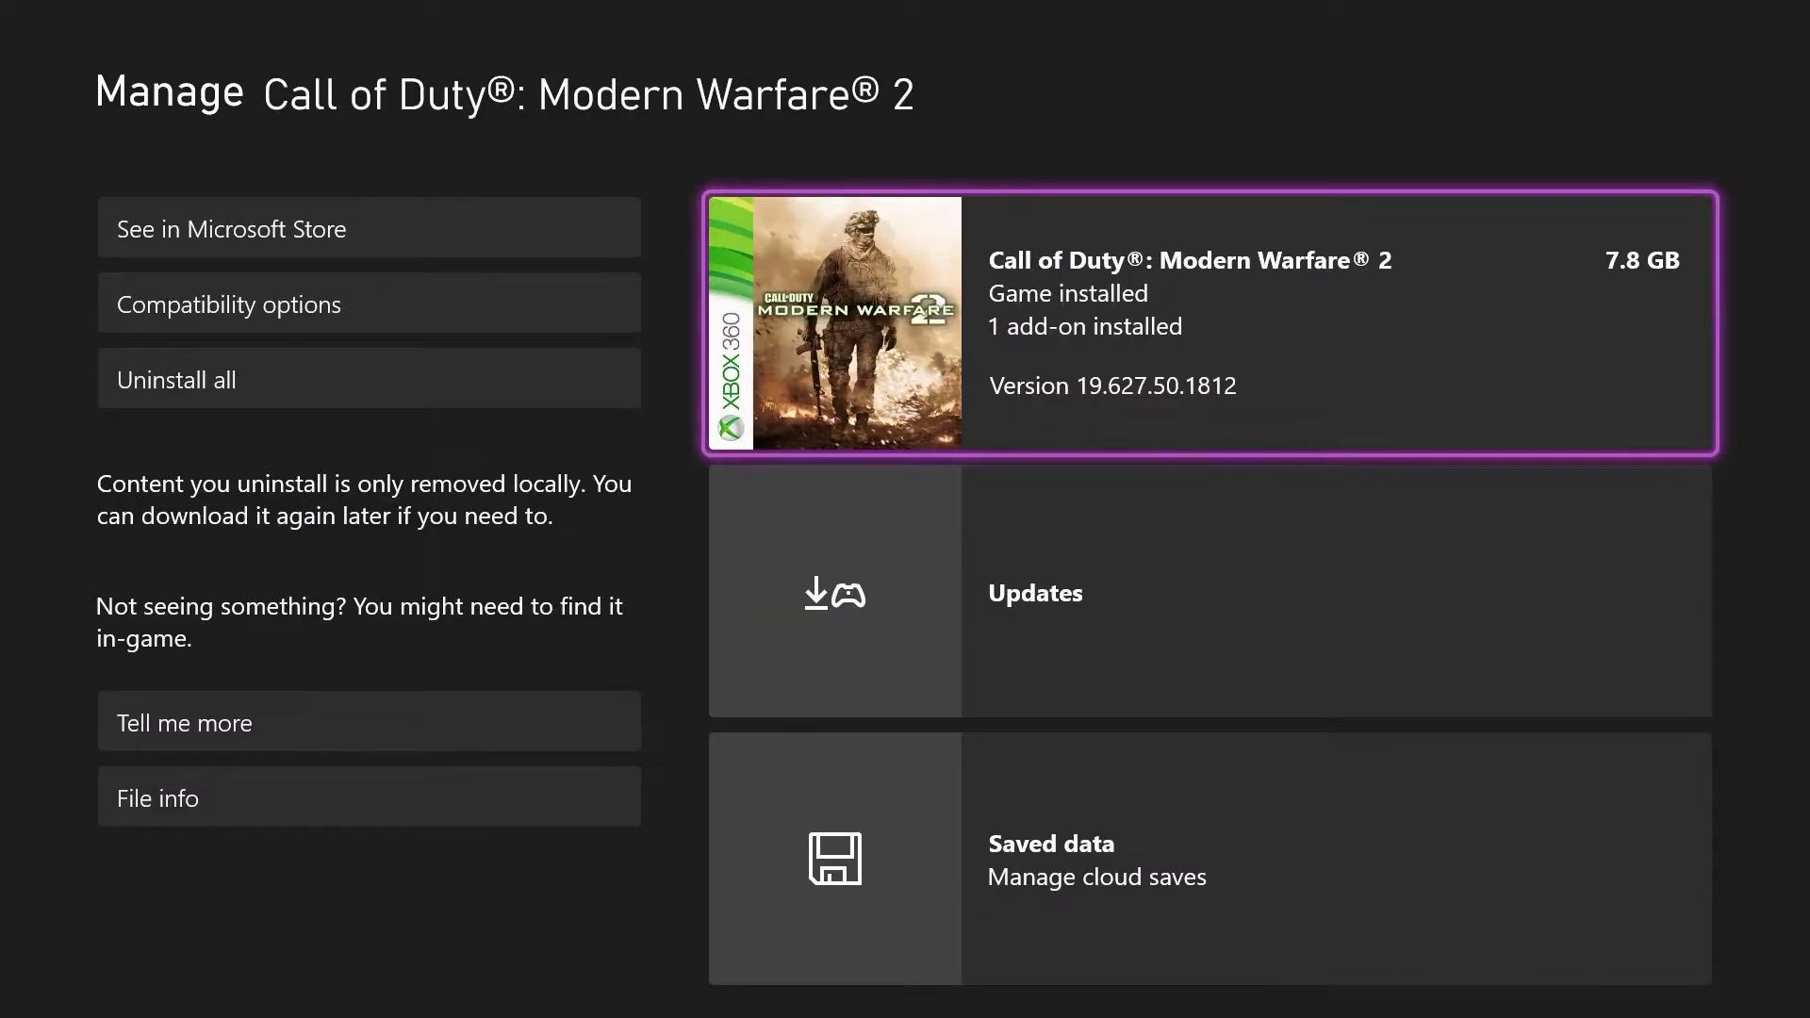
key(Down)
key(Escape)
key(Right)
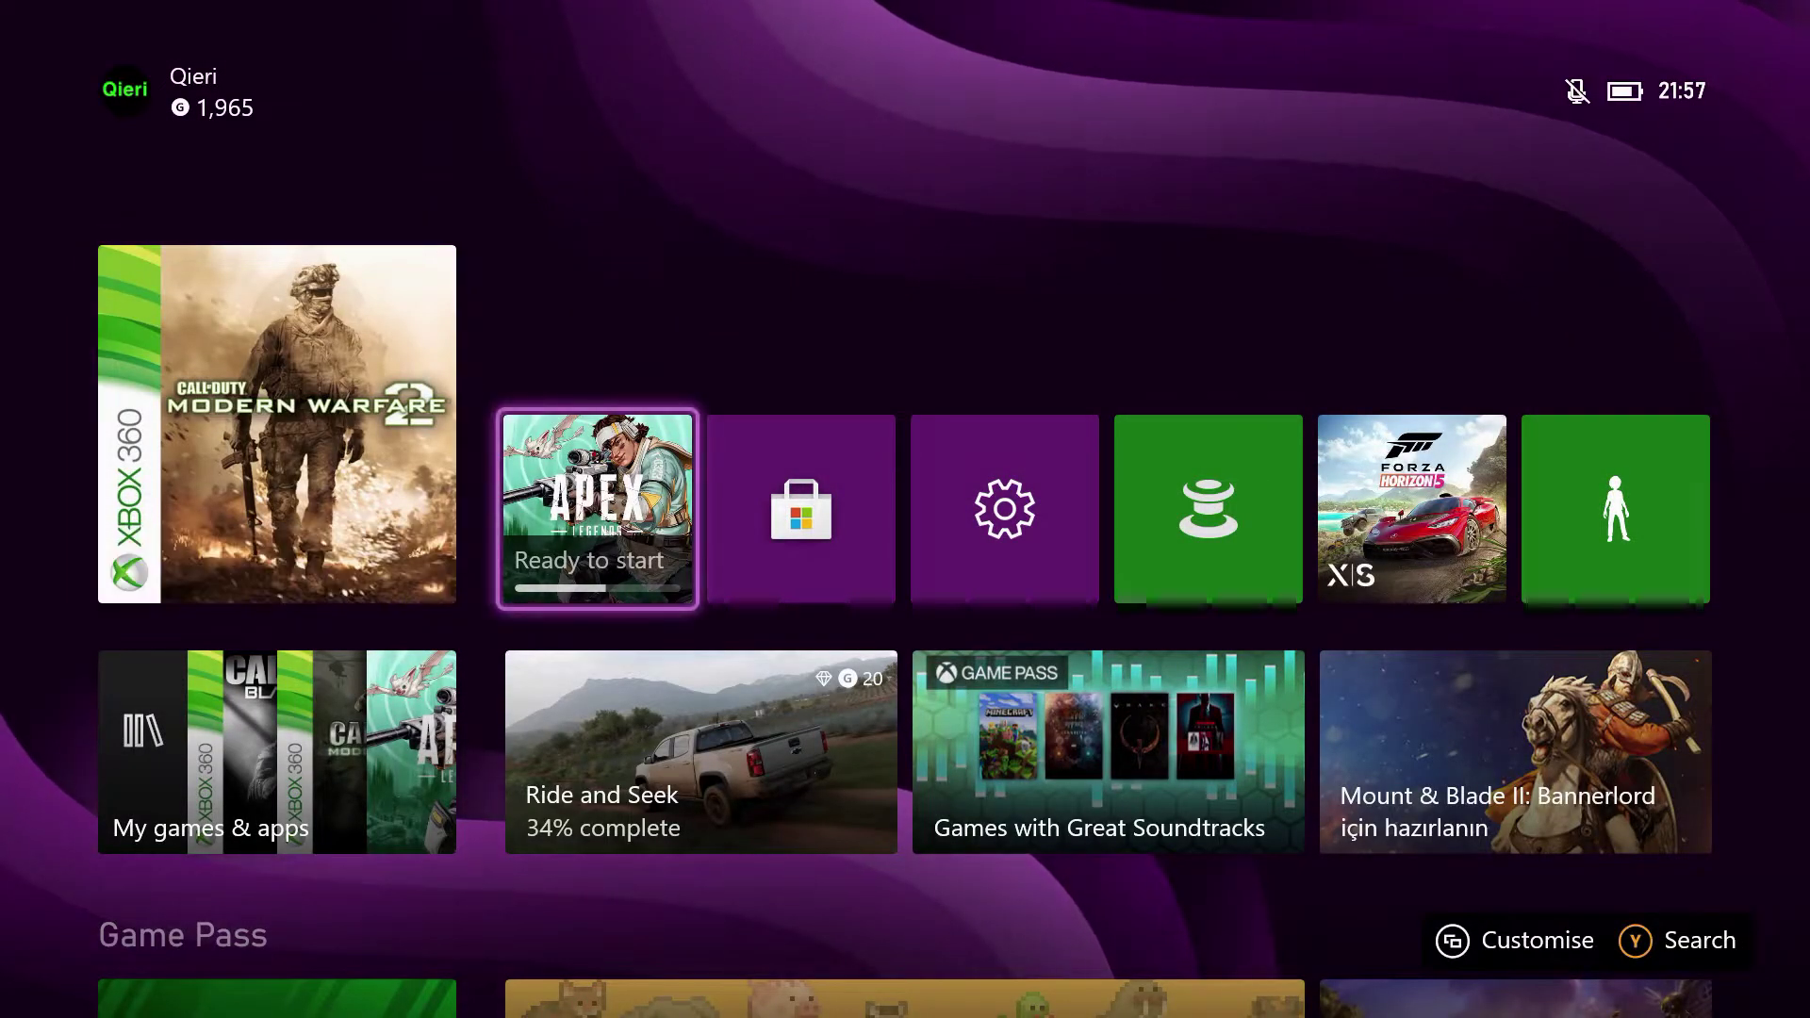
key(Left)
key(Right)
key(Right)
key(Right)
key(Left)
key(Left)
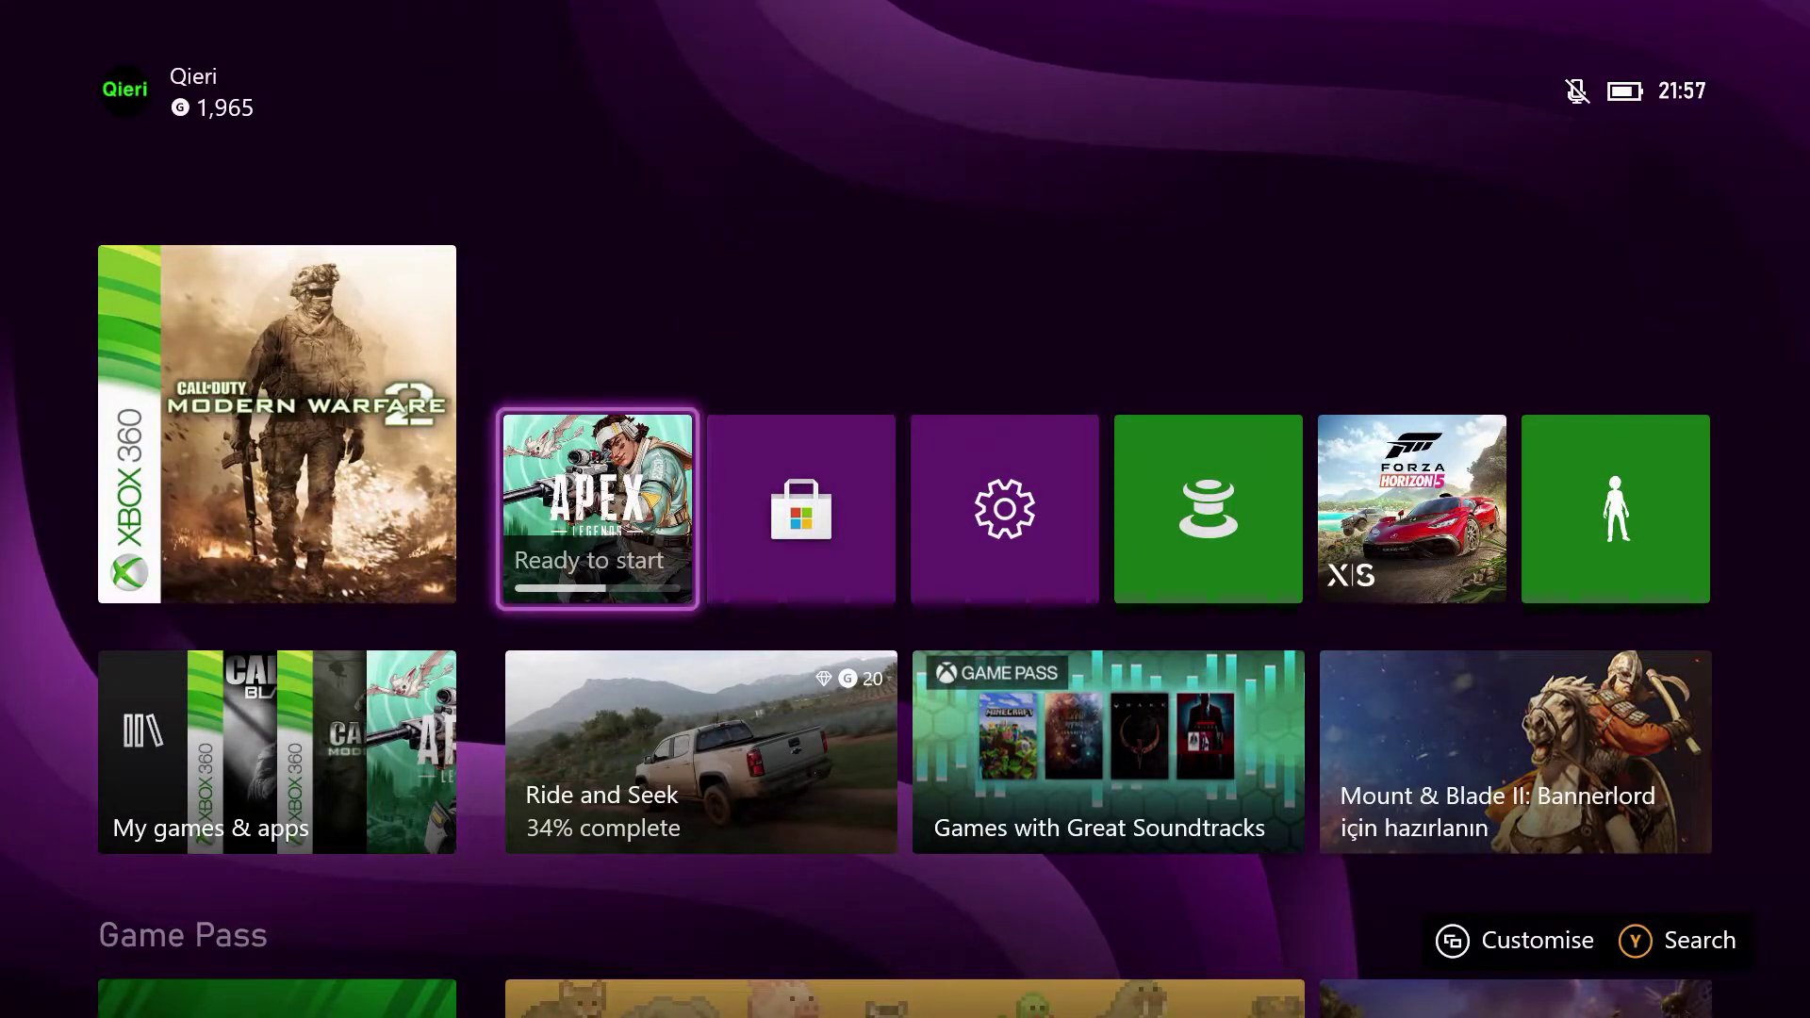
key(Right)
key(Left)
key(Left)
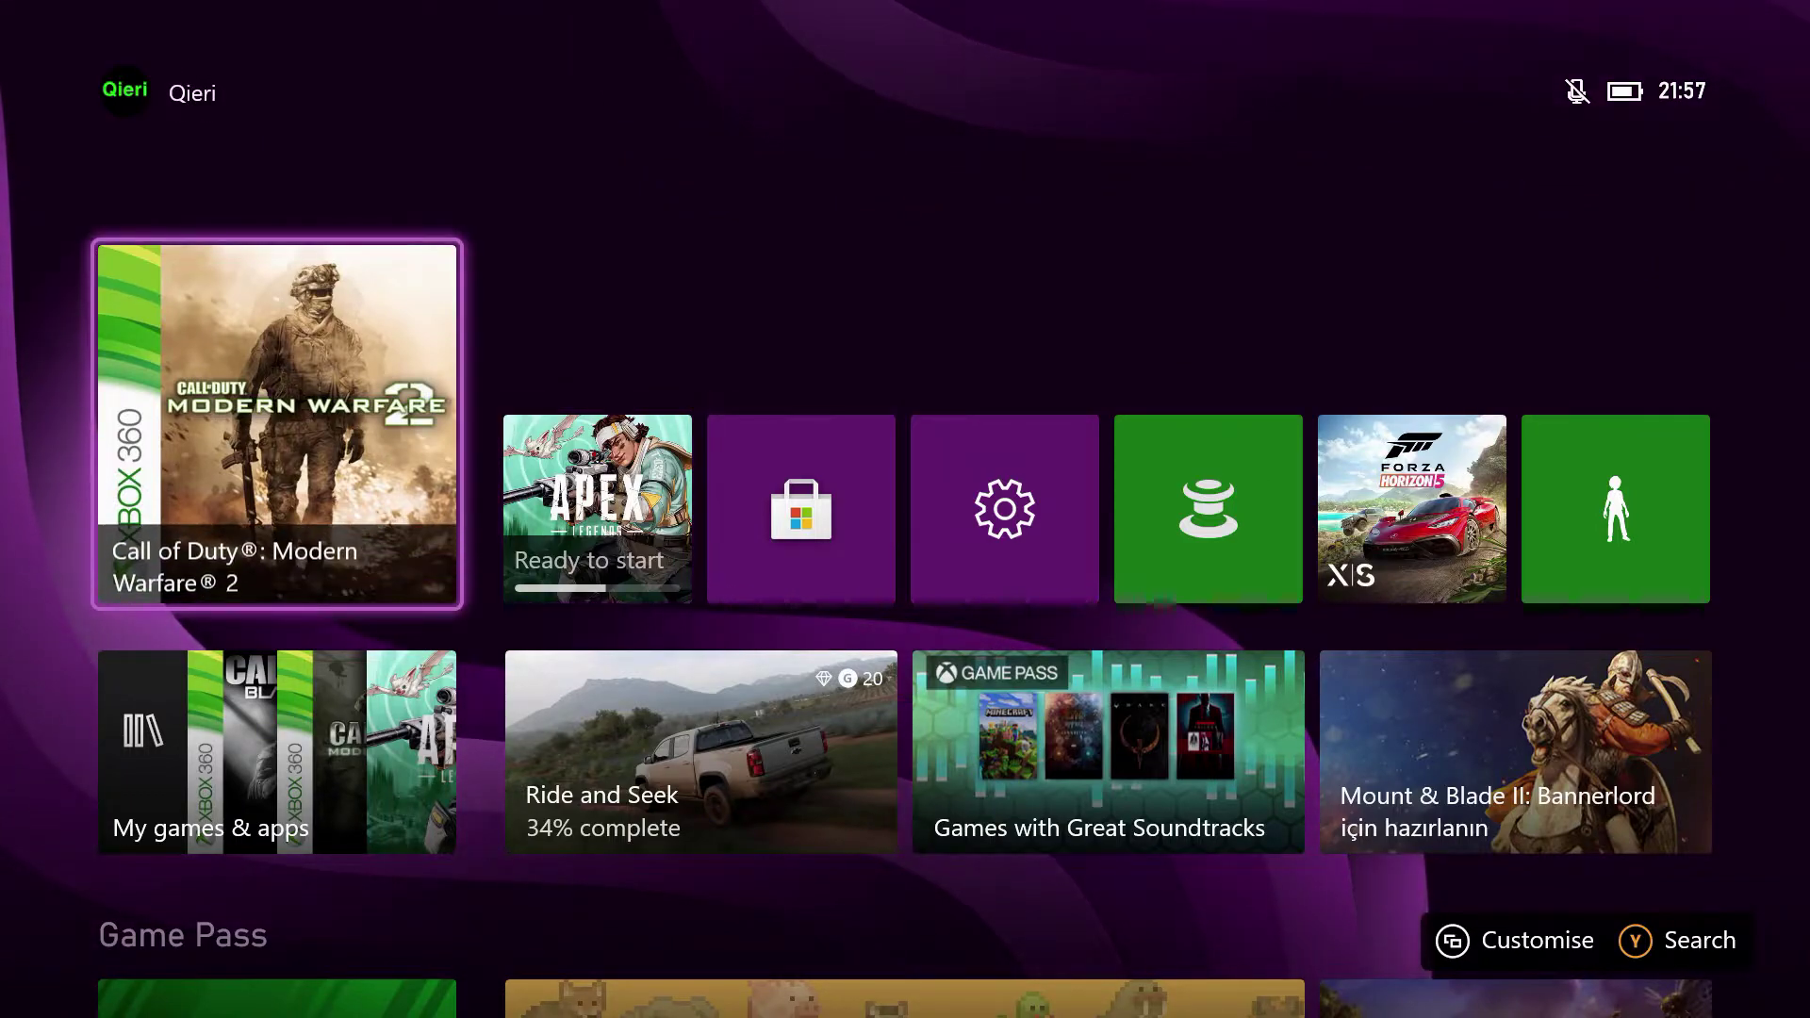
key(Right)
key(Right)
key(Right)
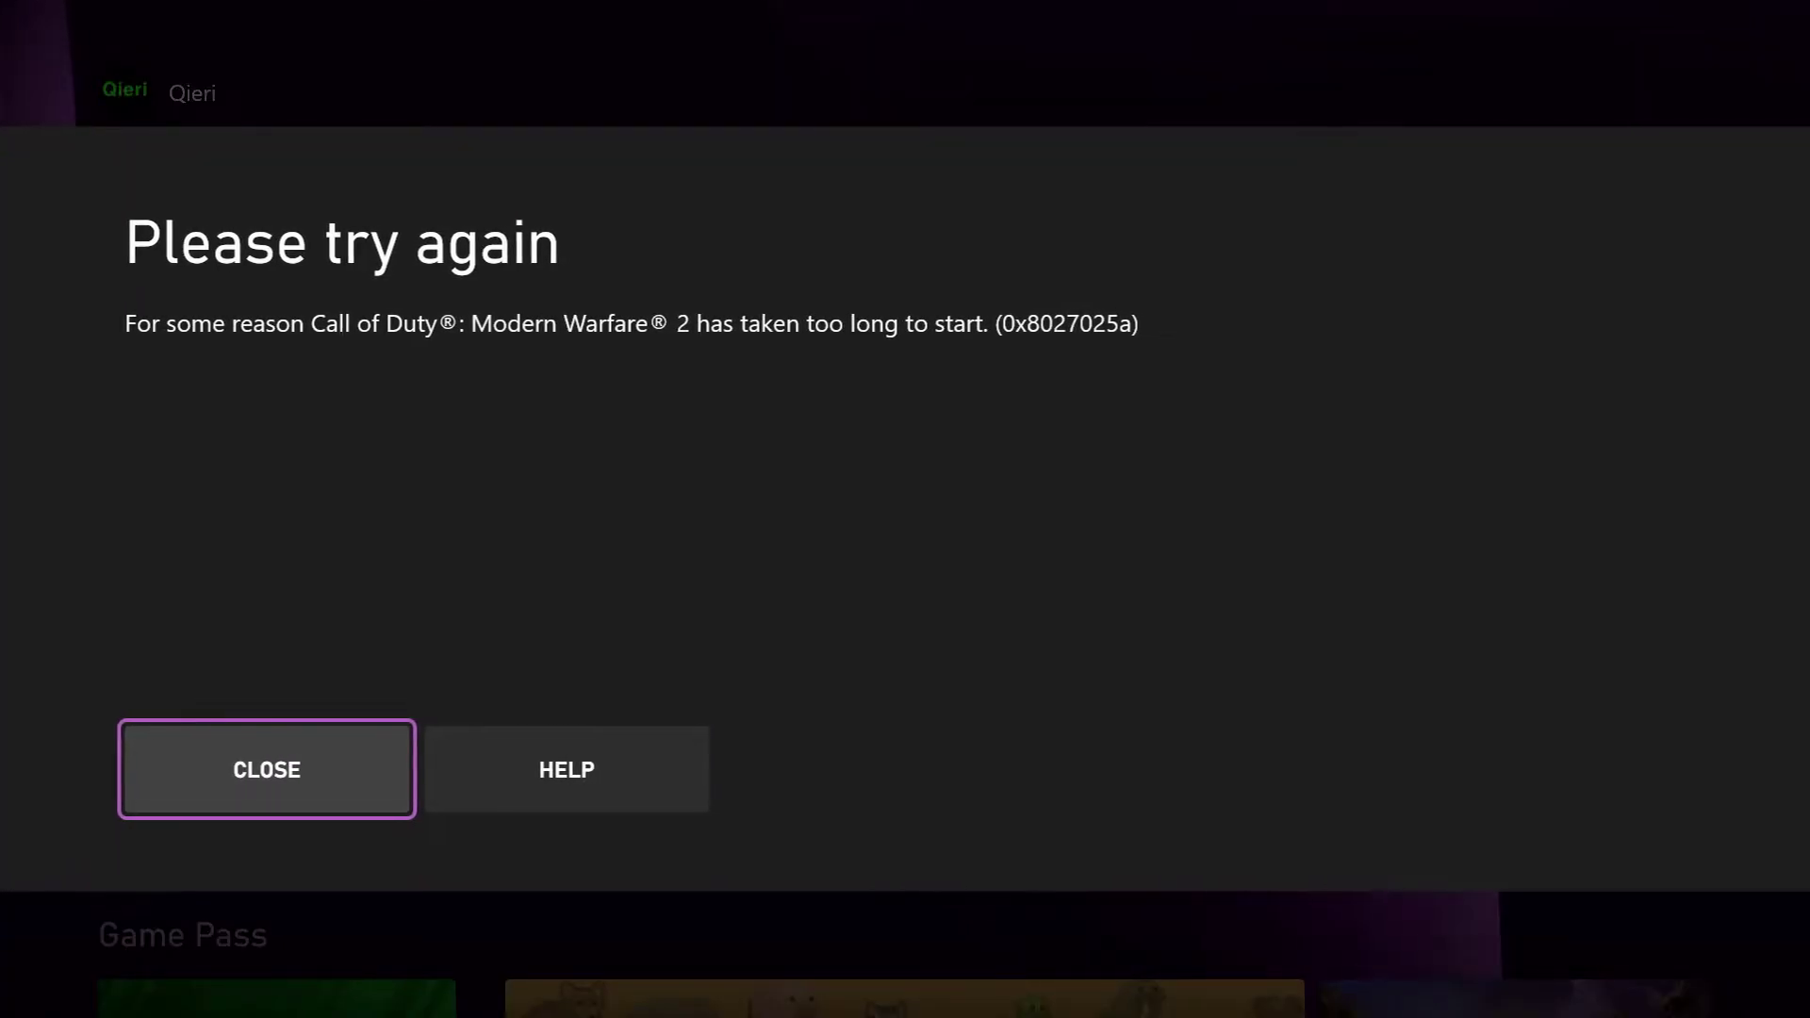
key(Right)
key(Left)
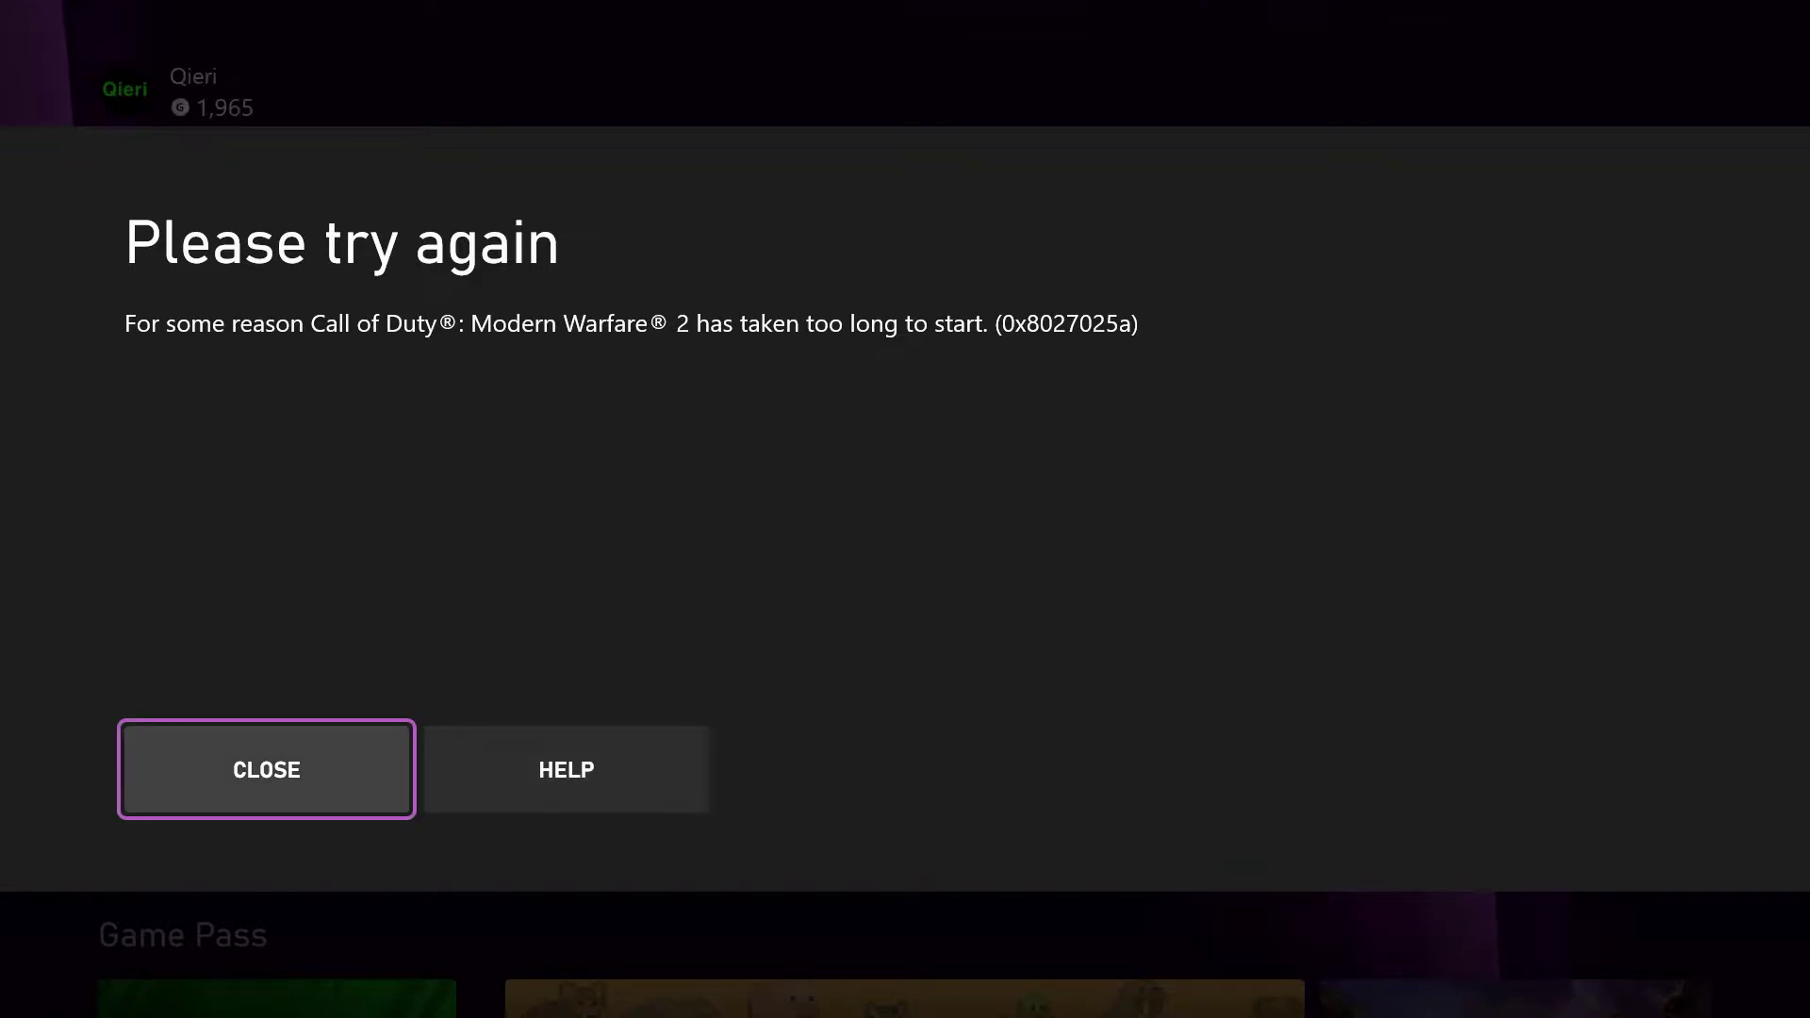
key(Return)
key(Left)
key(Left)
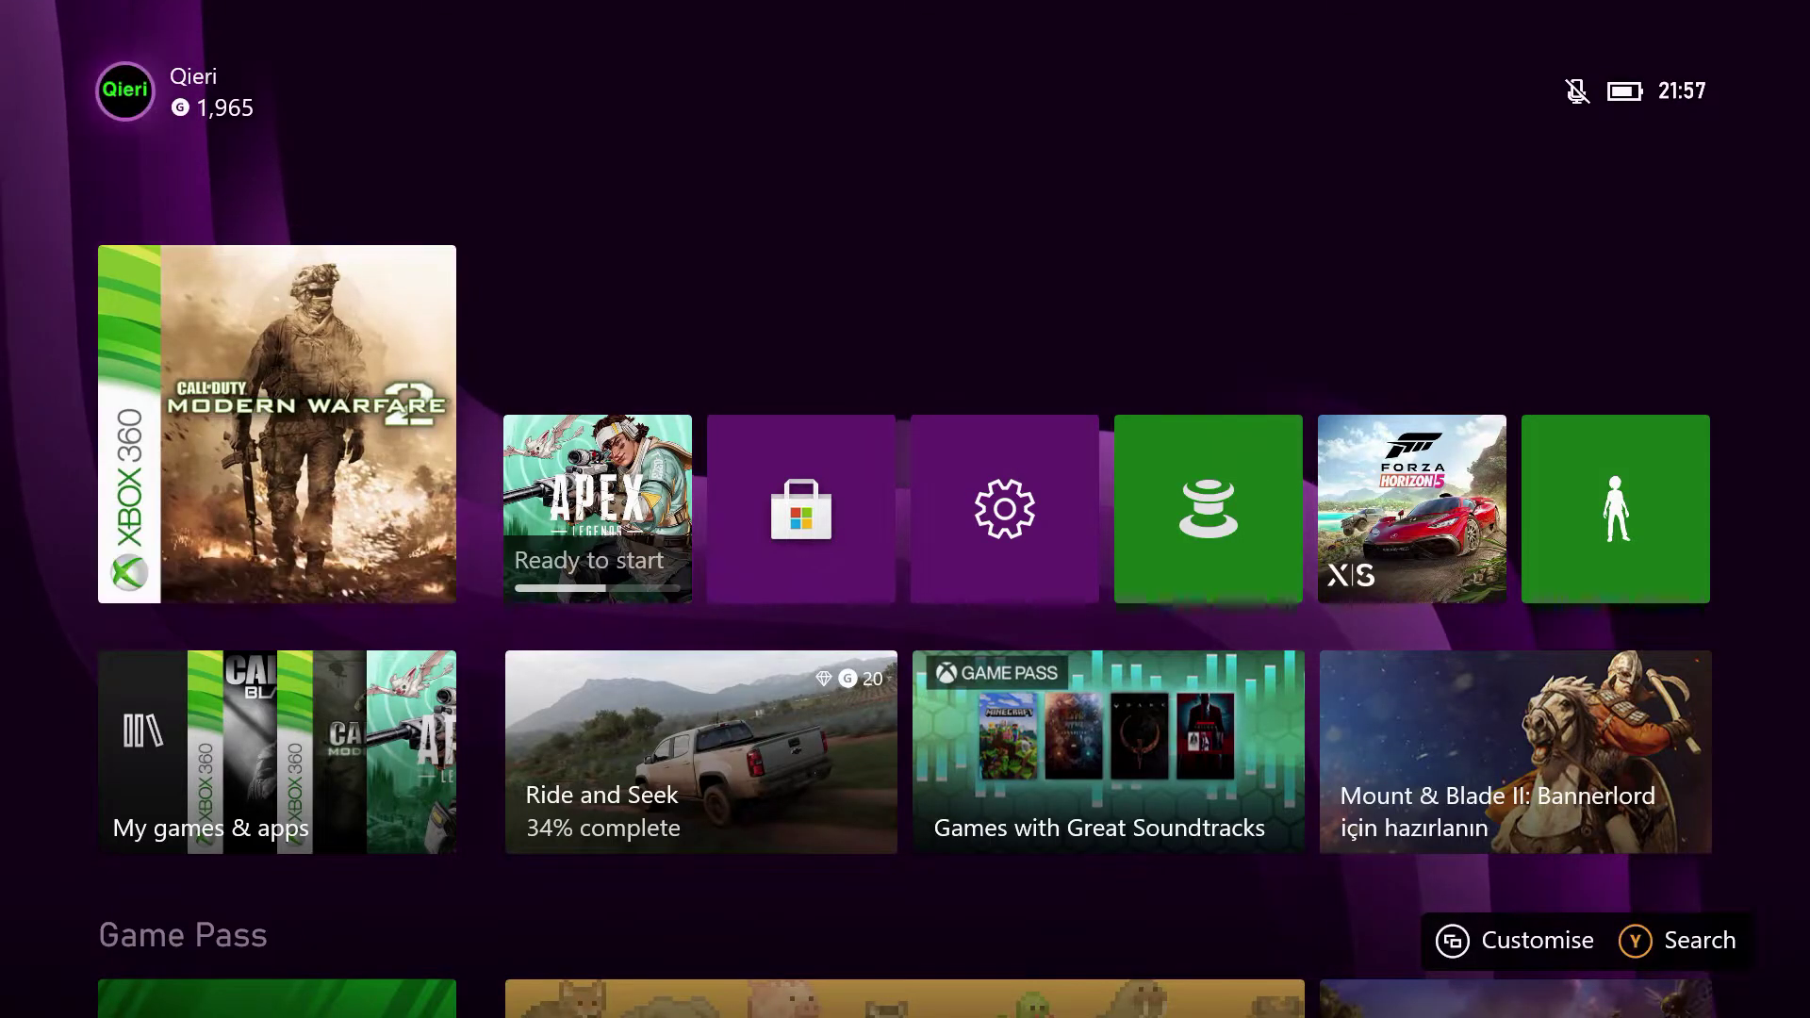
key(super)
Open the My games & apps library from the guide
key(Return)
key(Escape)
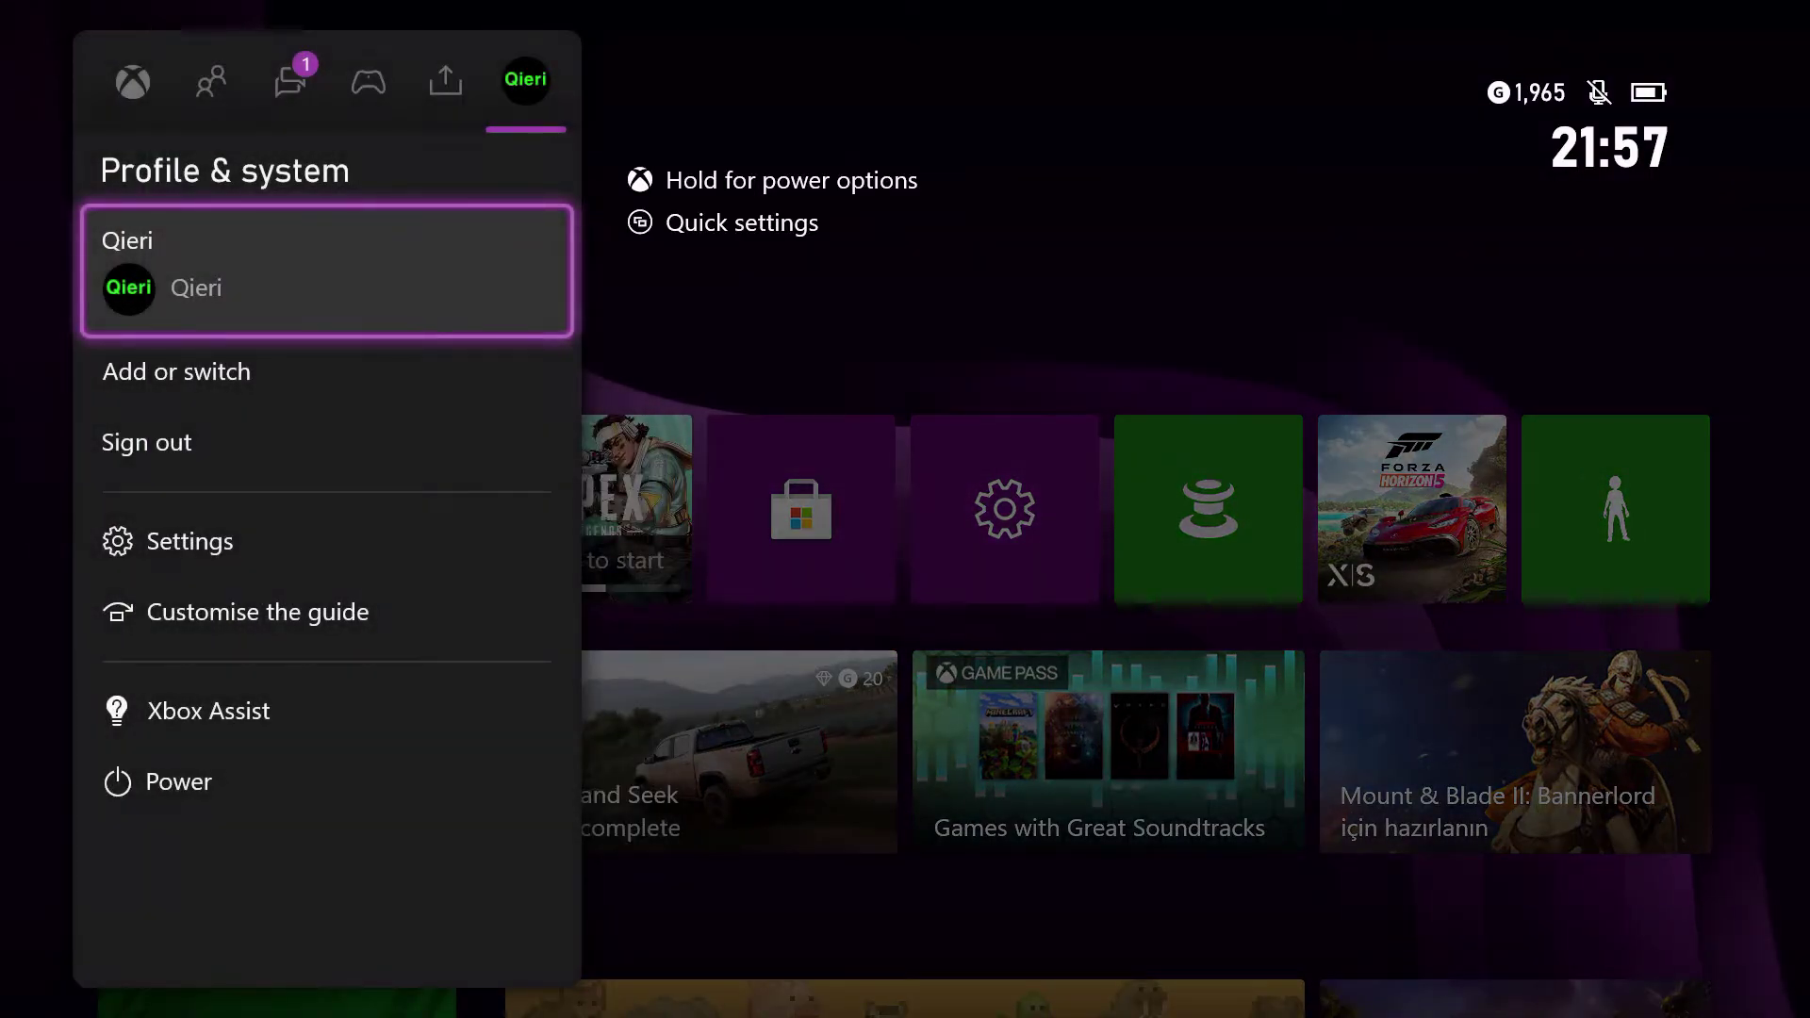
key(Left)
key(Left)
key(Left)
key(Left)
key(Left)
key(Down)
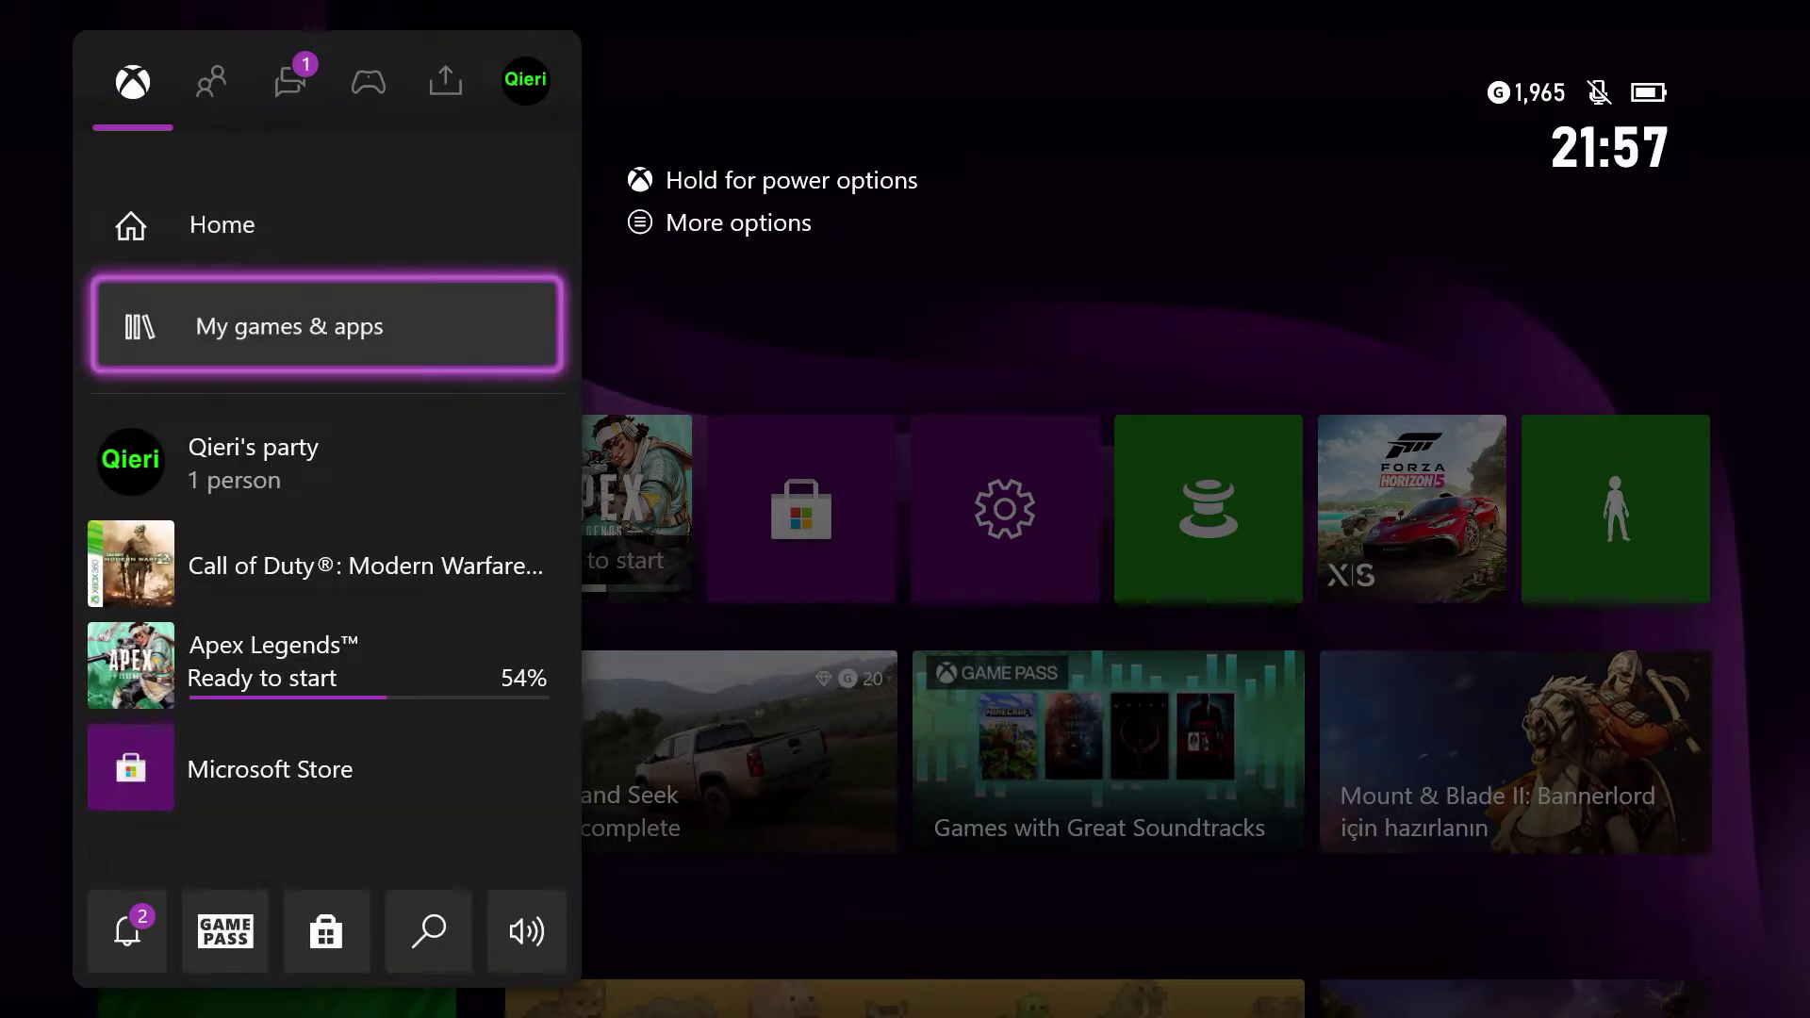
key(Return)
key(Return)
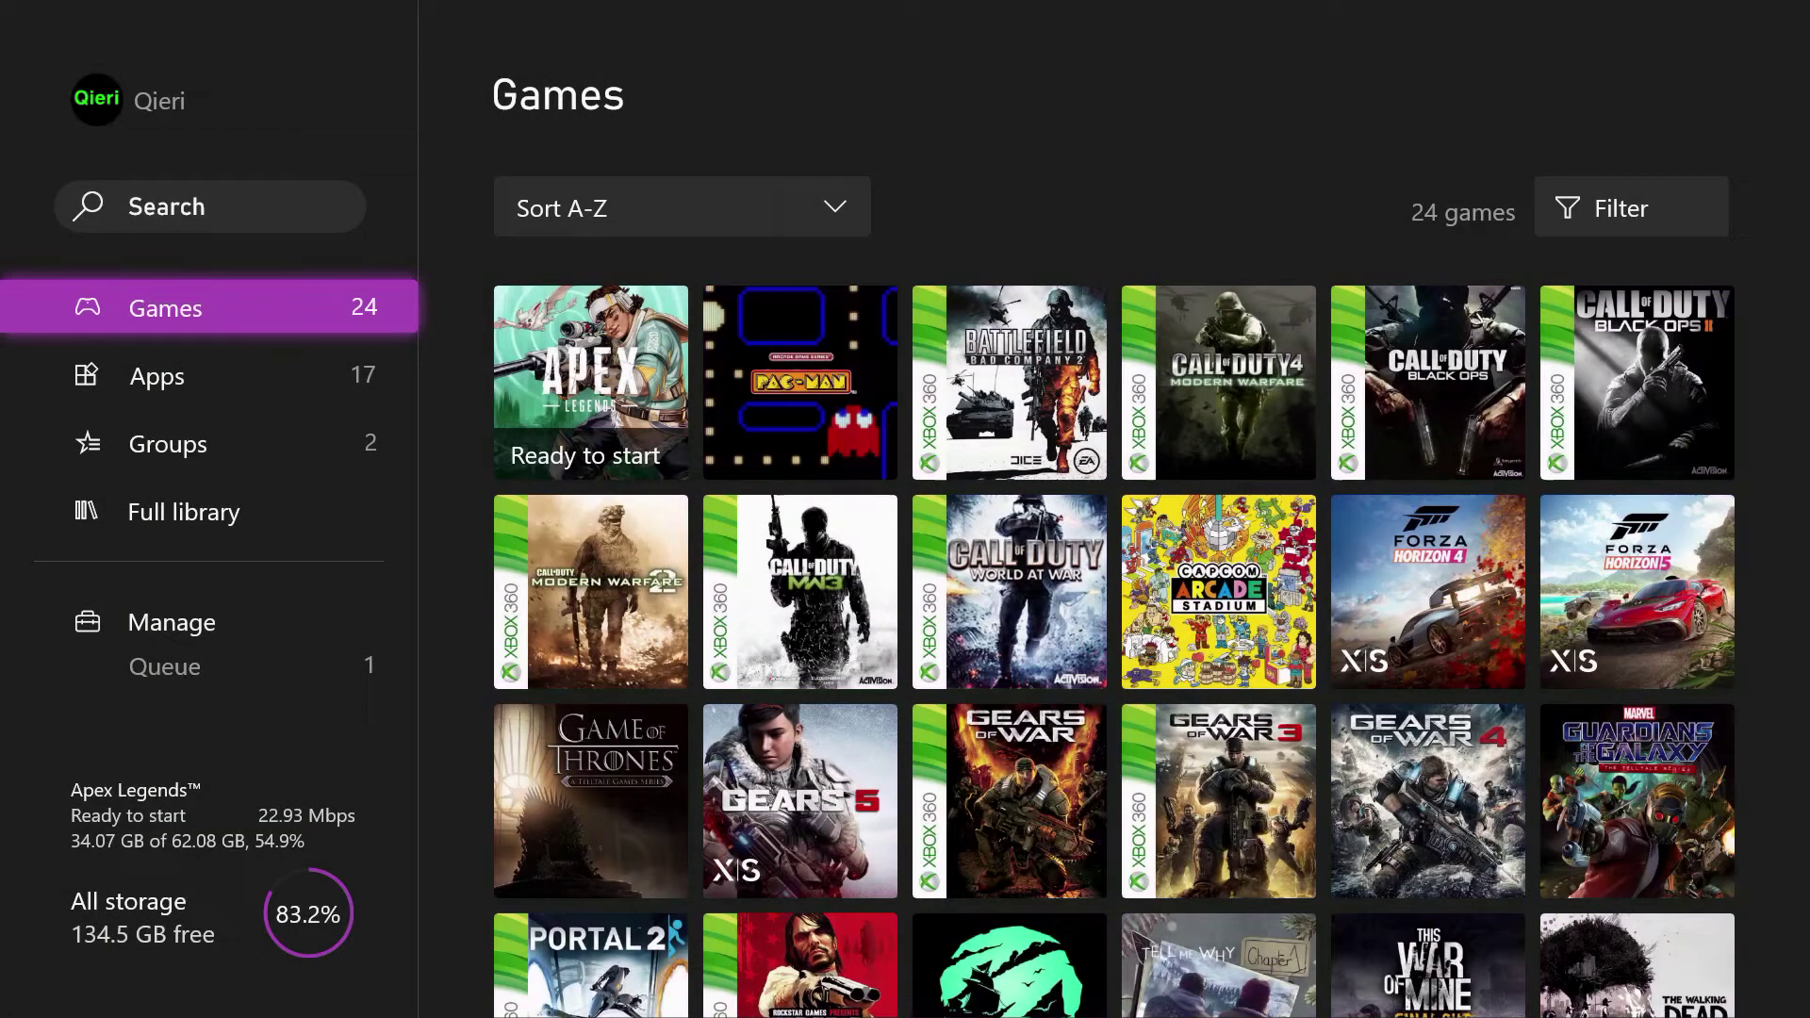
Navigate the 24-game grid past World at War and Forza Horizon 4 to Call of Duty: Black Ops
key(Right)
key(Right)
key(Right)
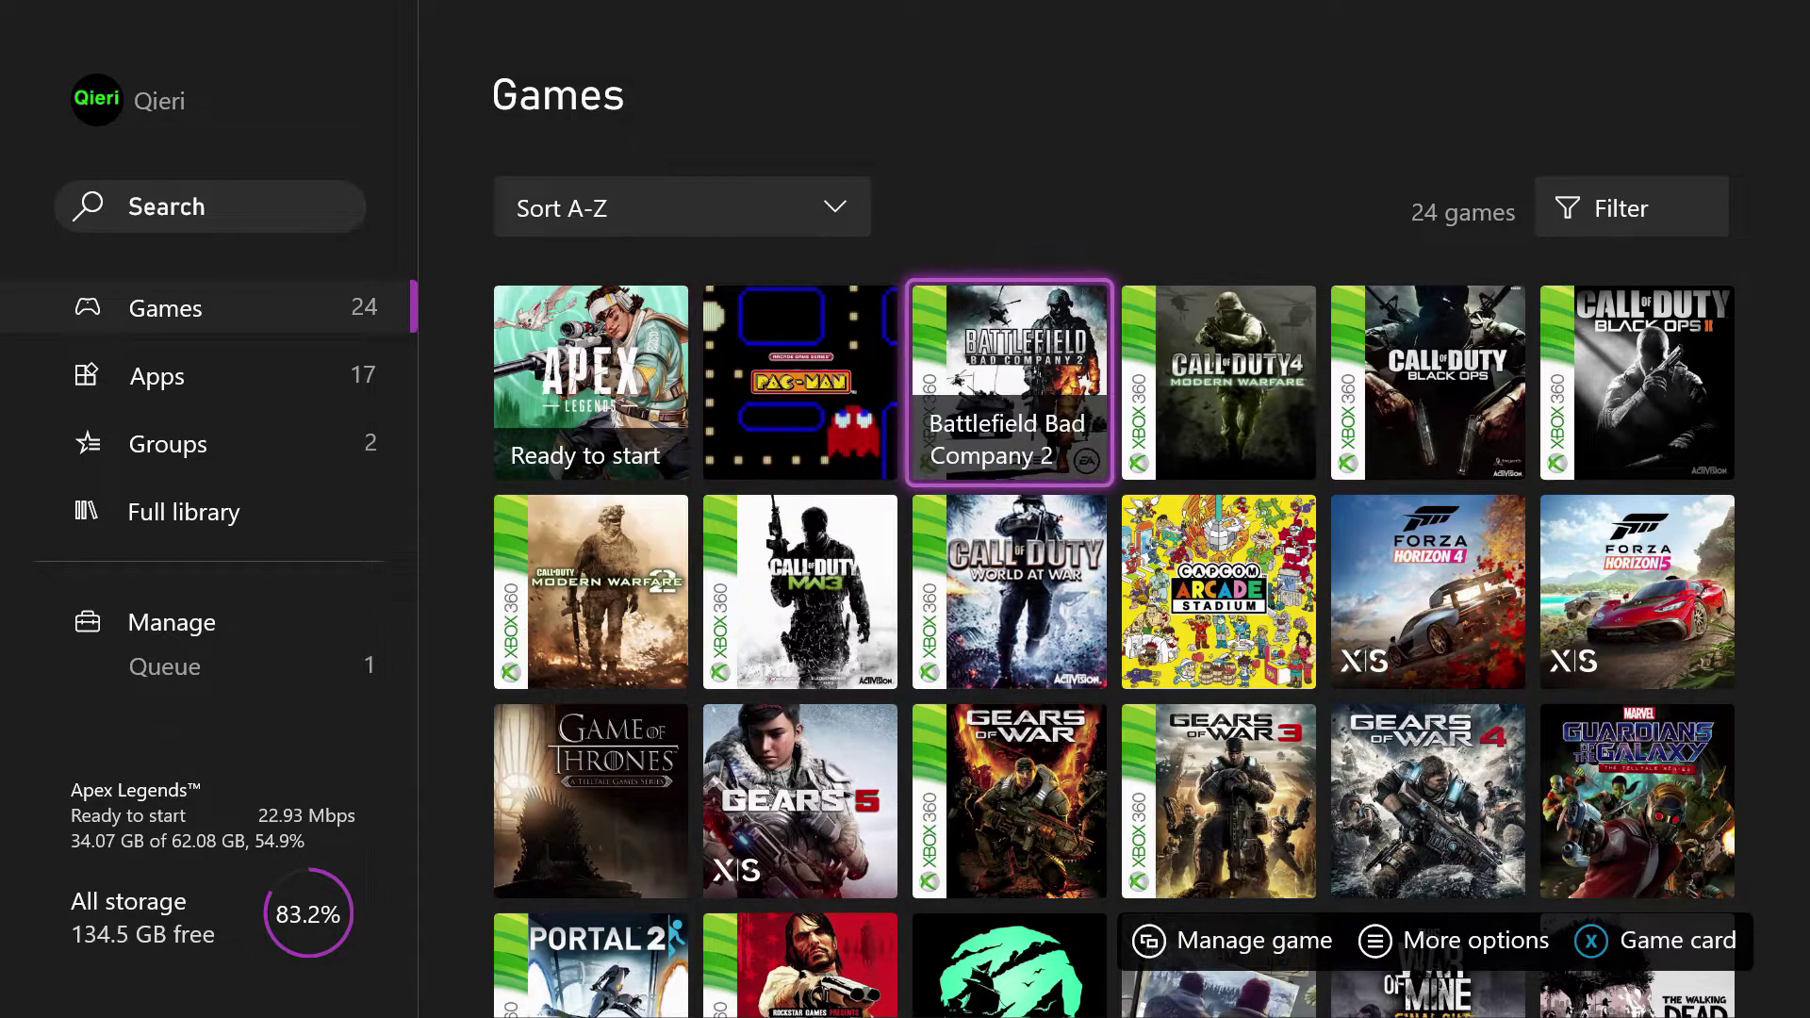
key(Down)
key(Right)
key(Right)
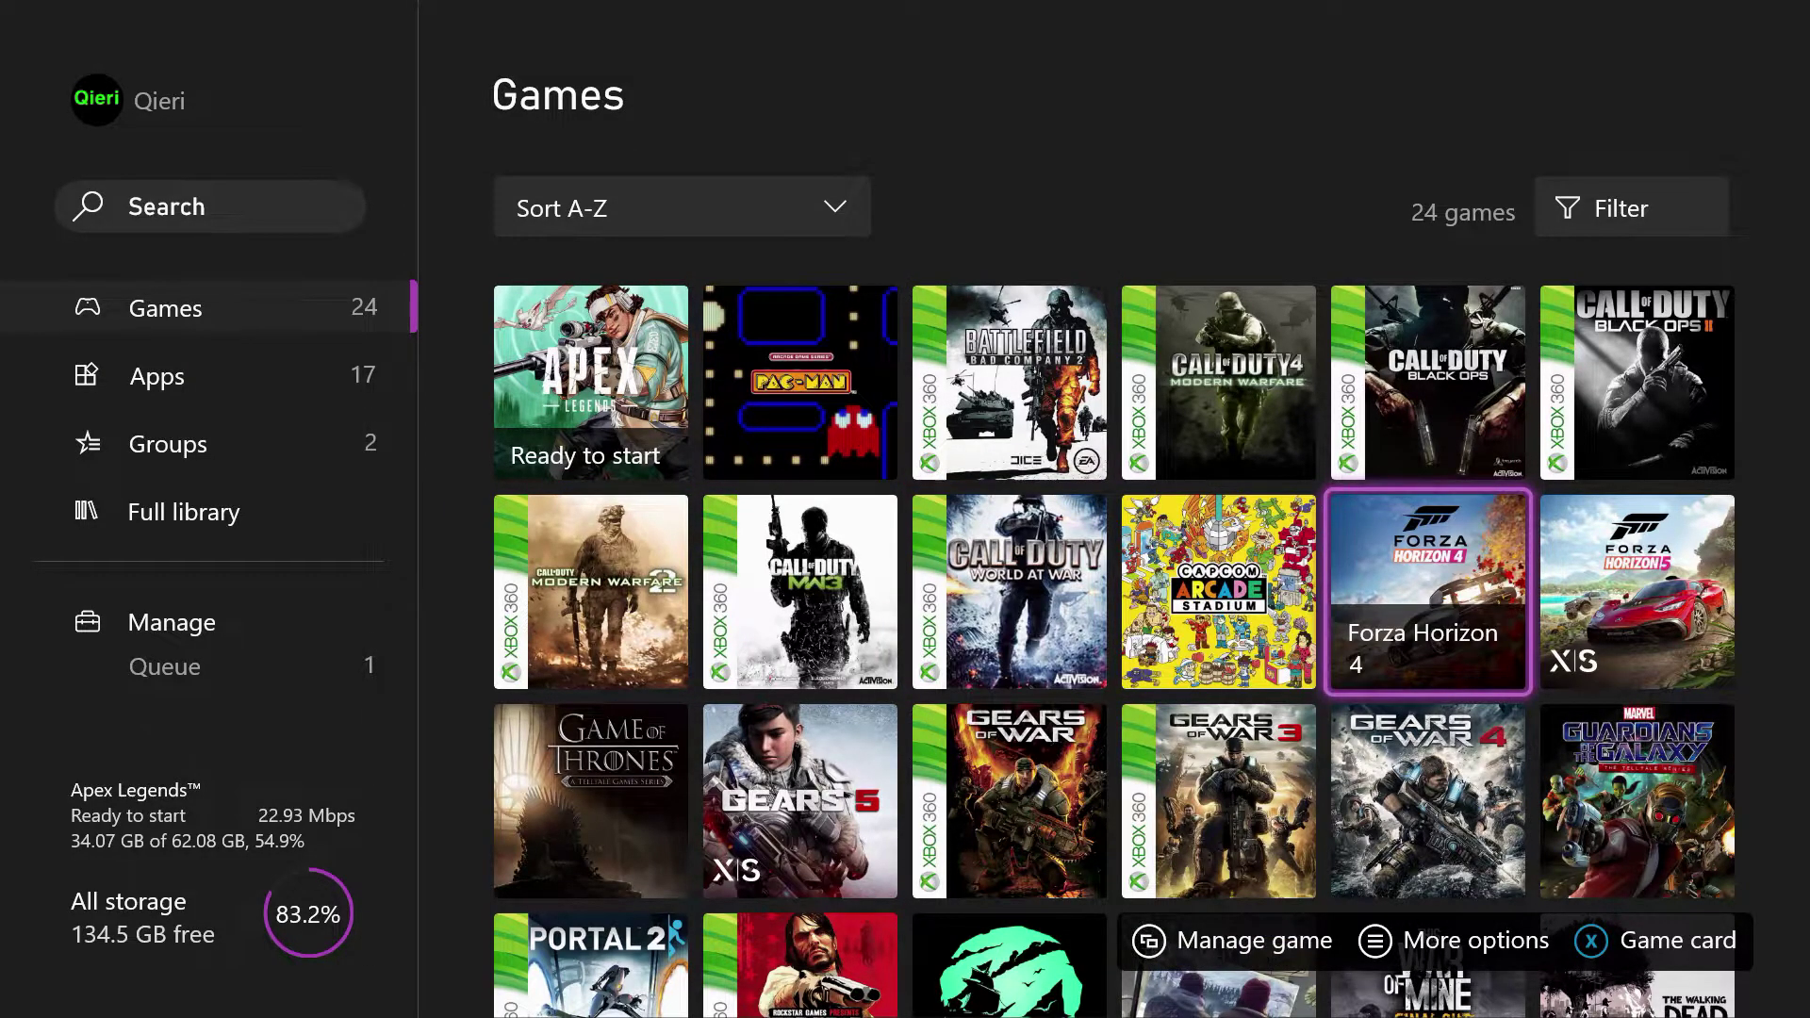
key(Left)
key(Left)
key(Right)
key(Right)
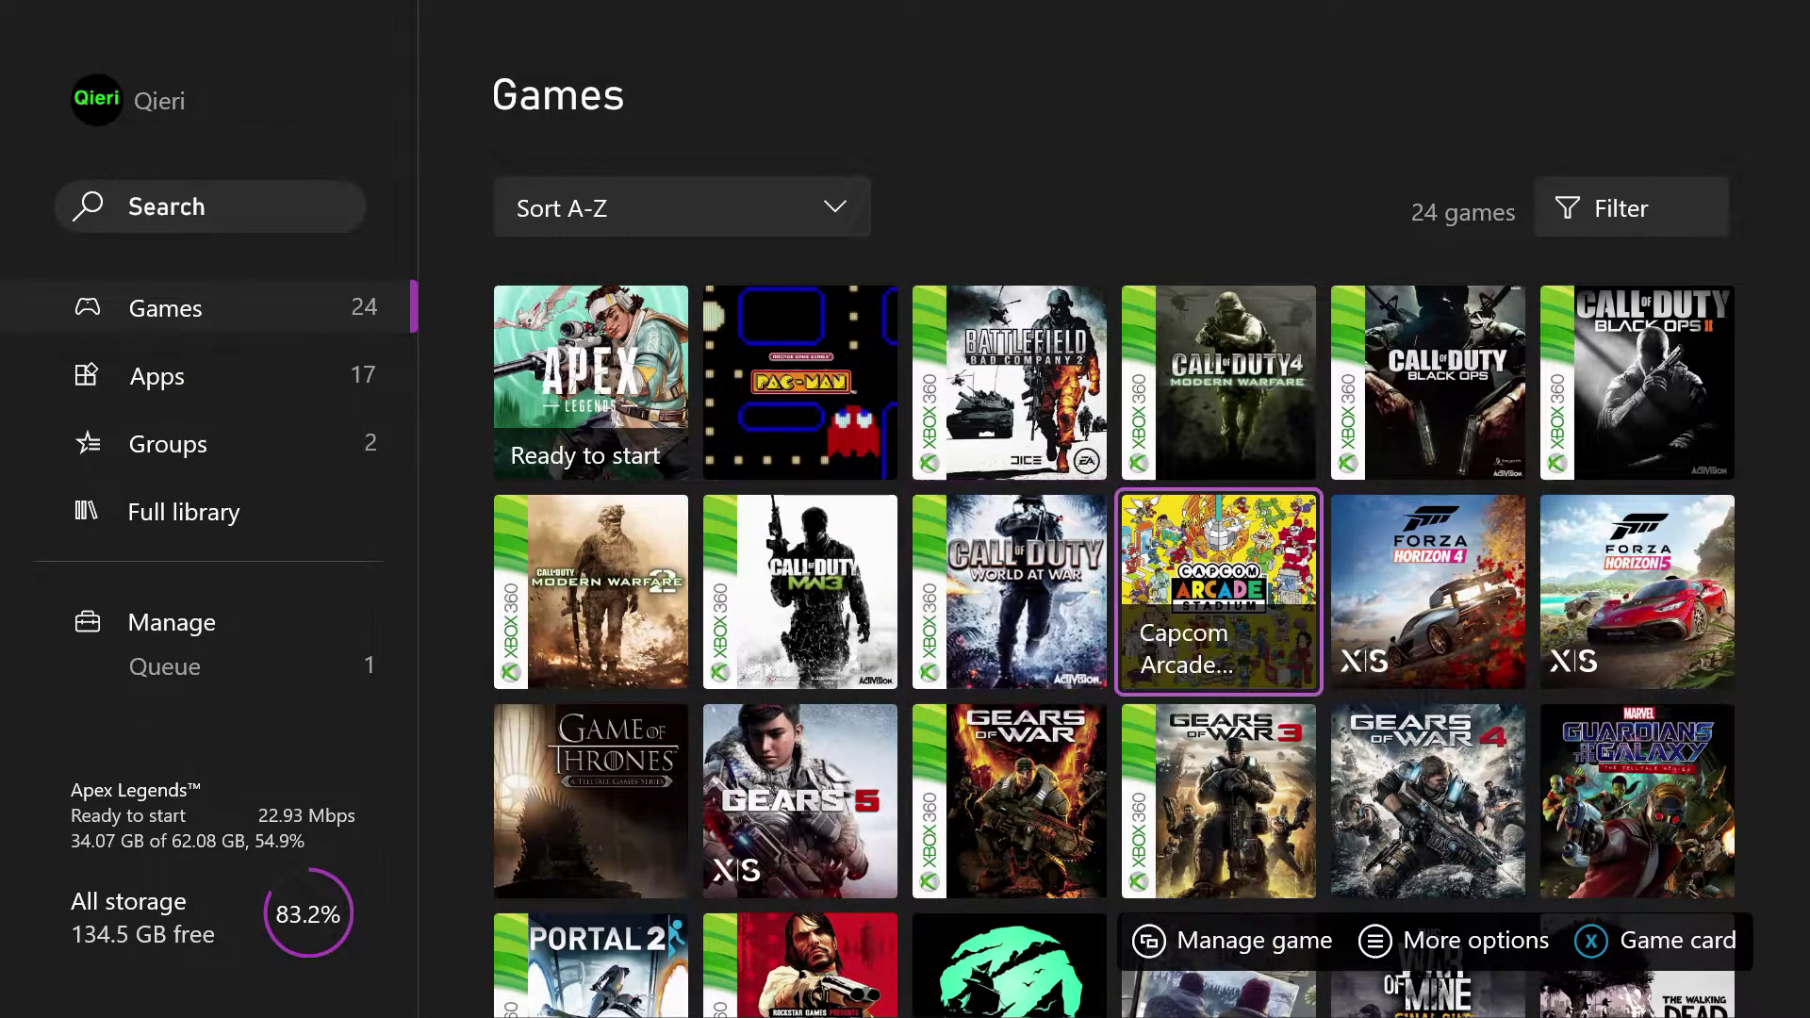
key(Left)
key(Right)
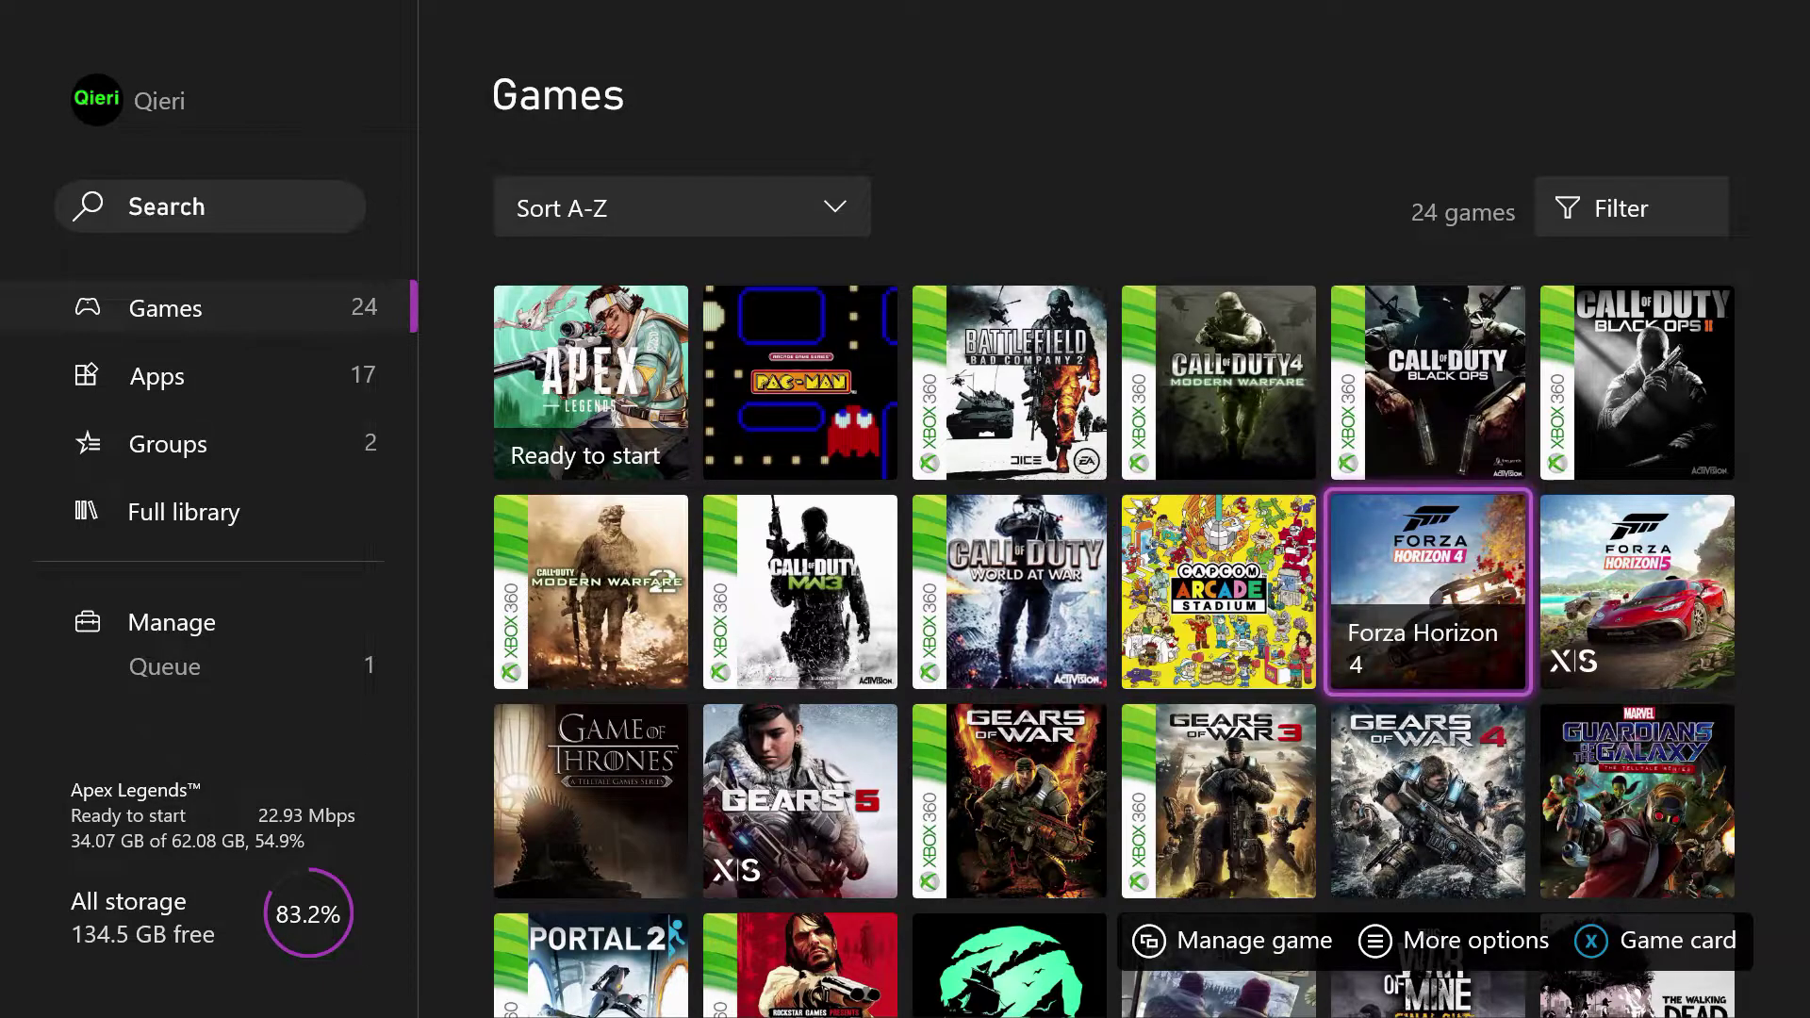
key(Left)
key(Right)
key(Up)
key(Menu)
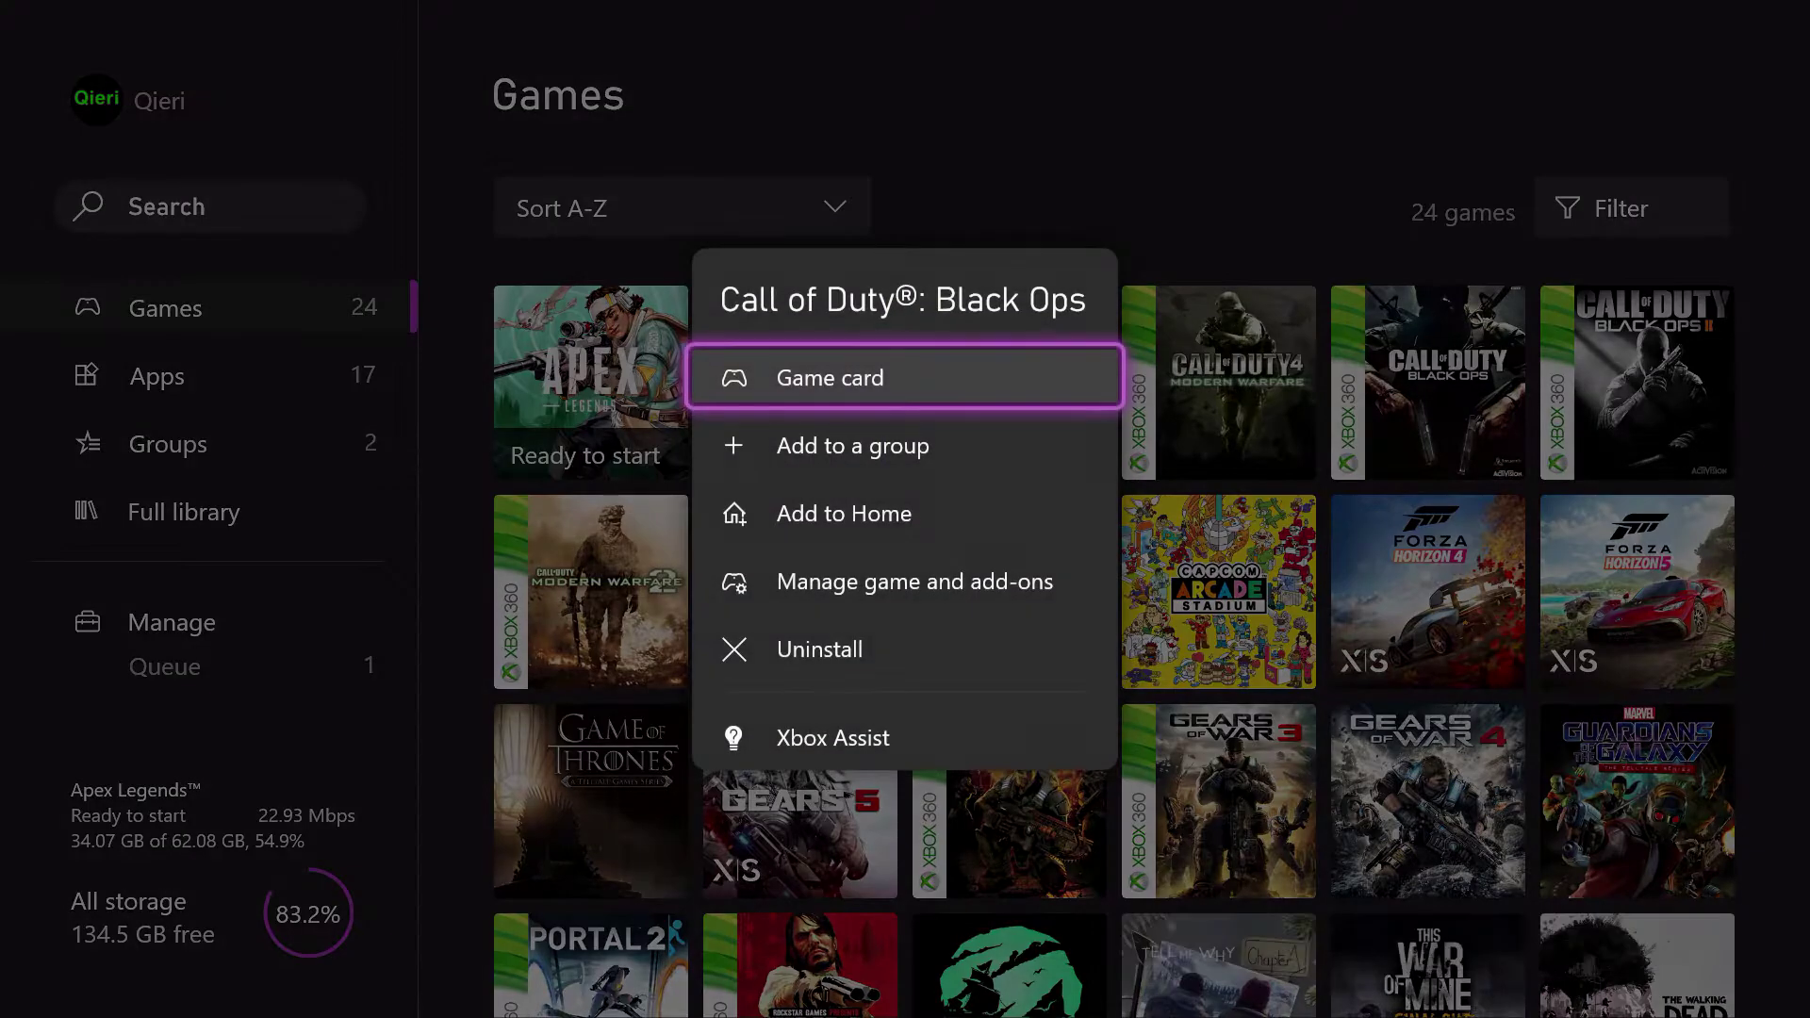
key(Return)
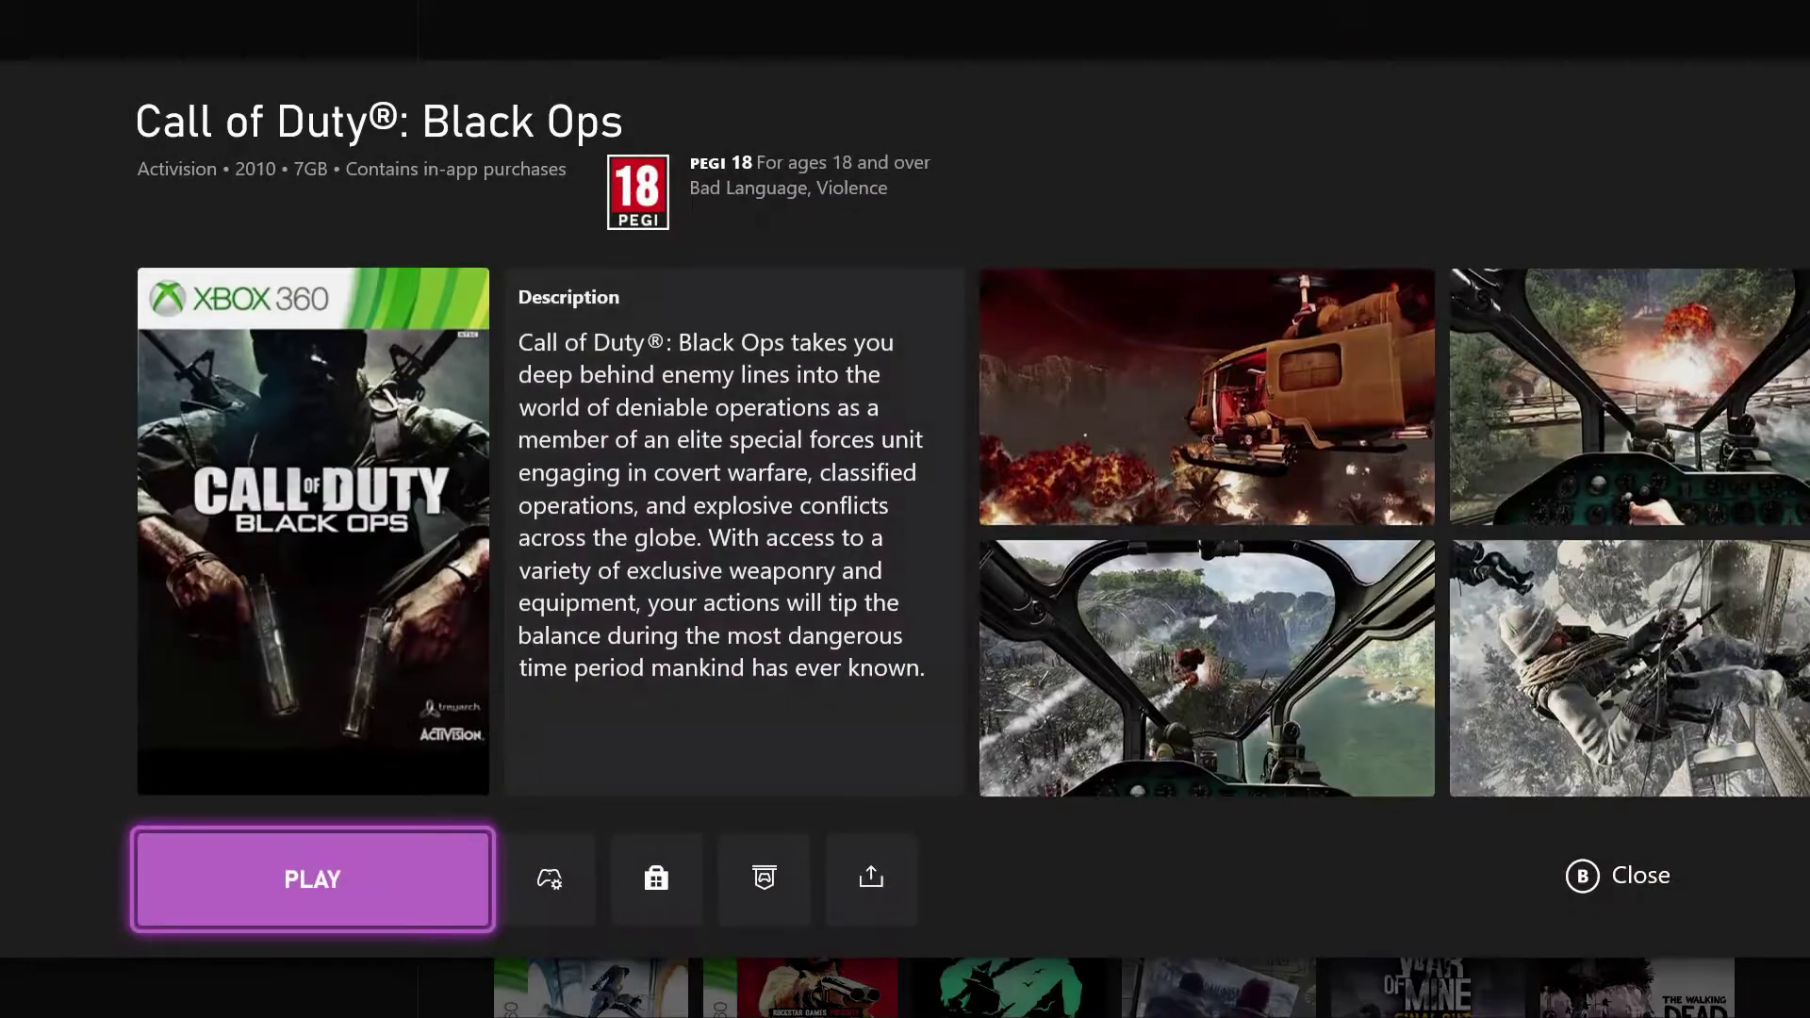
key(Right)
key(Right)
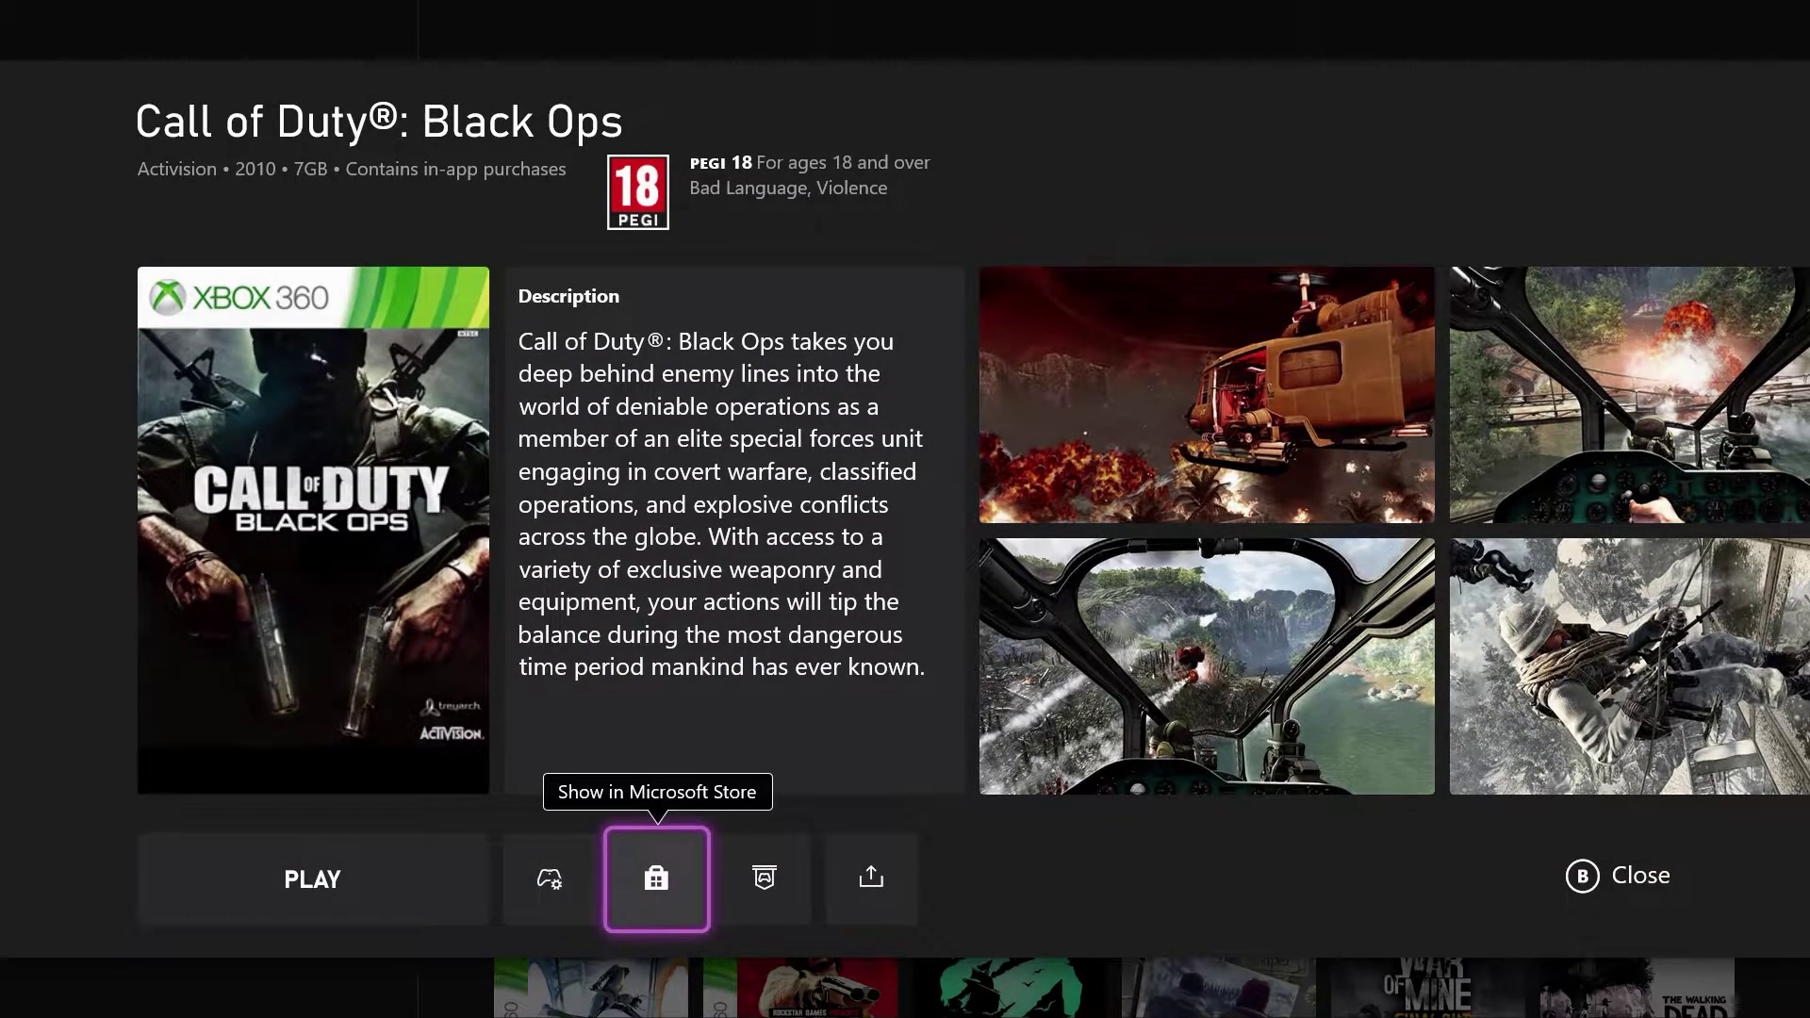
key(Return)
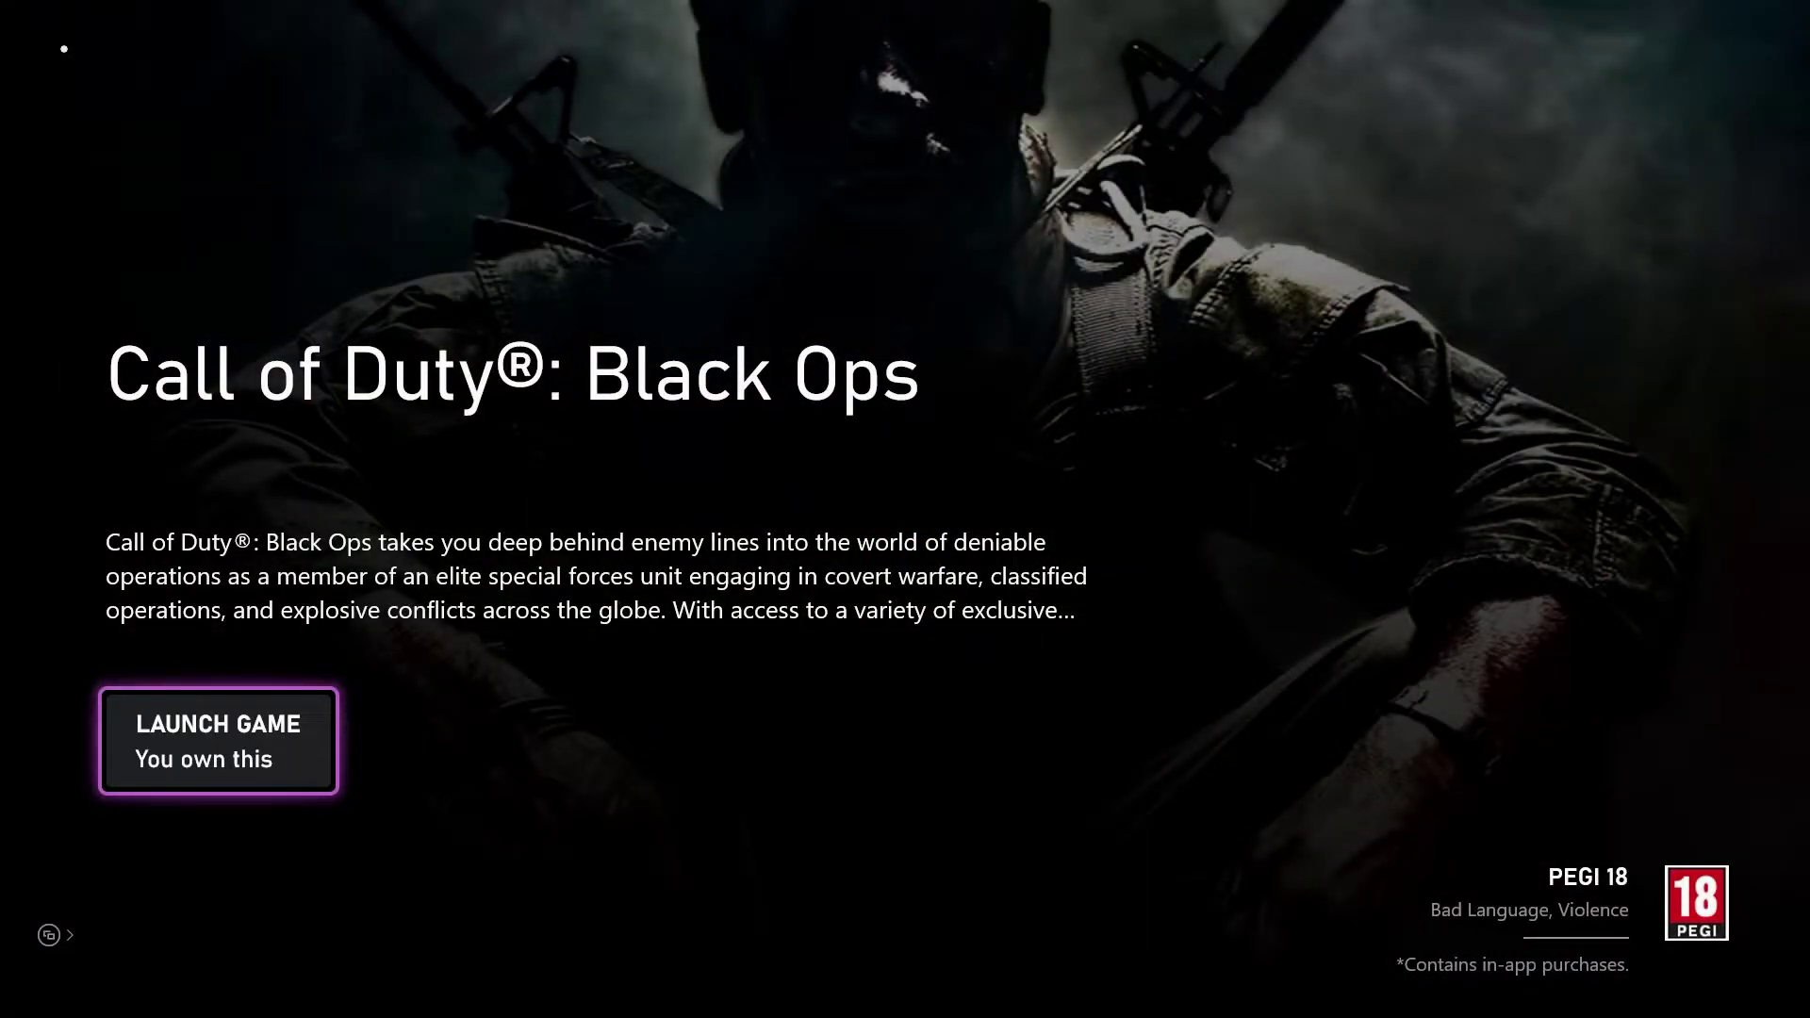
key(Down)
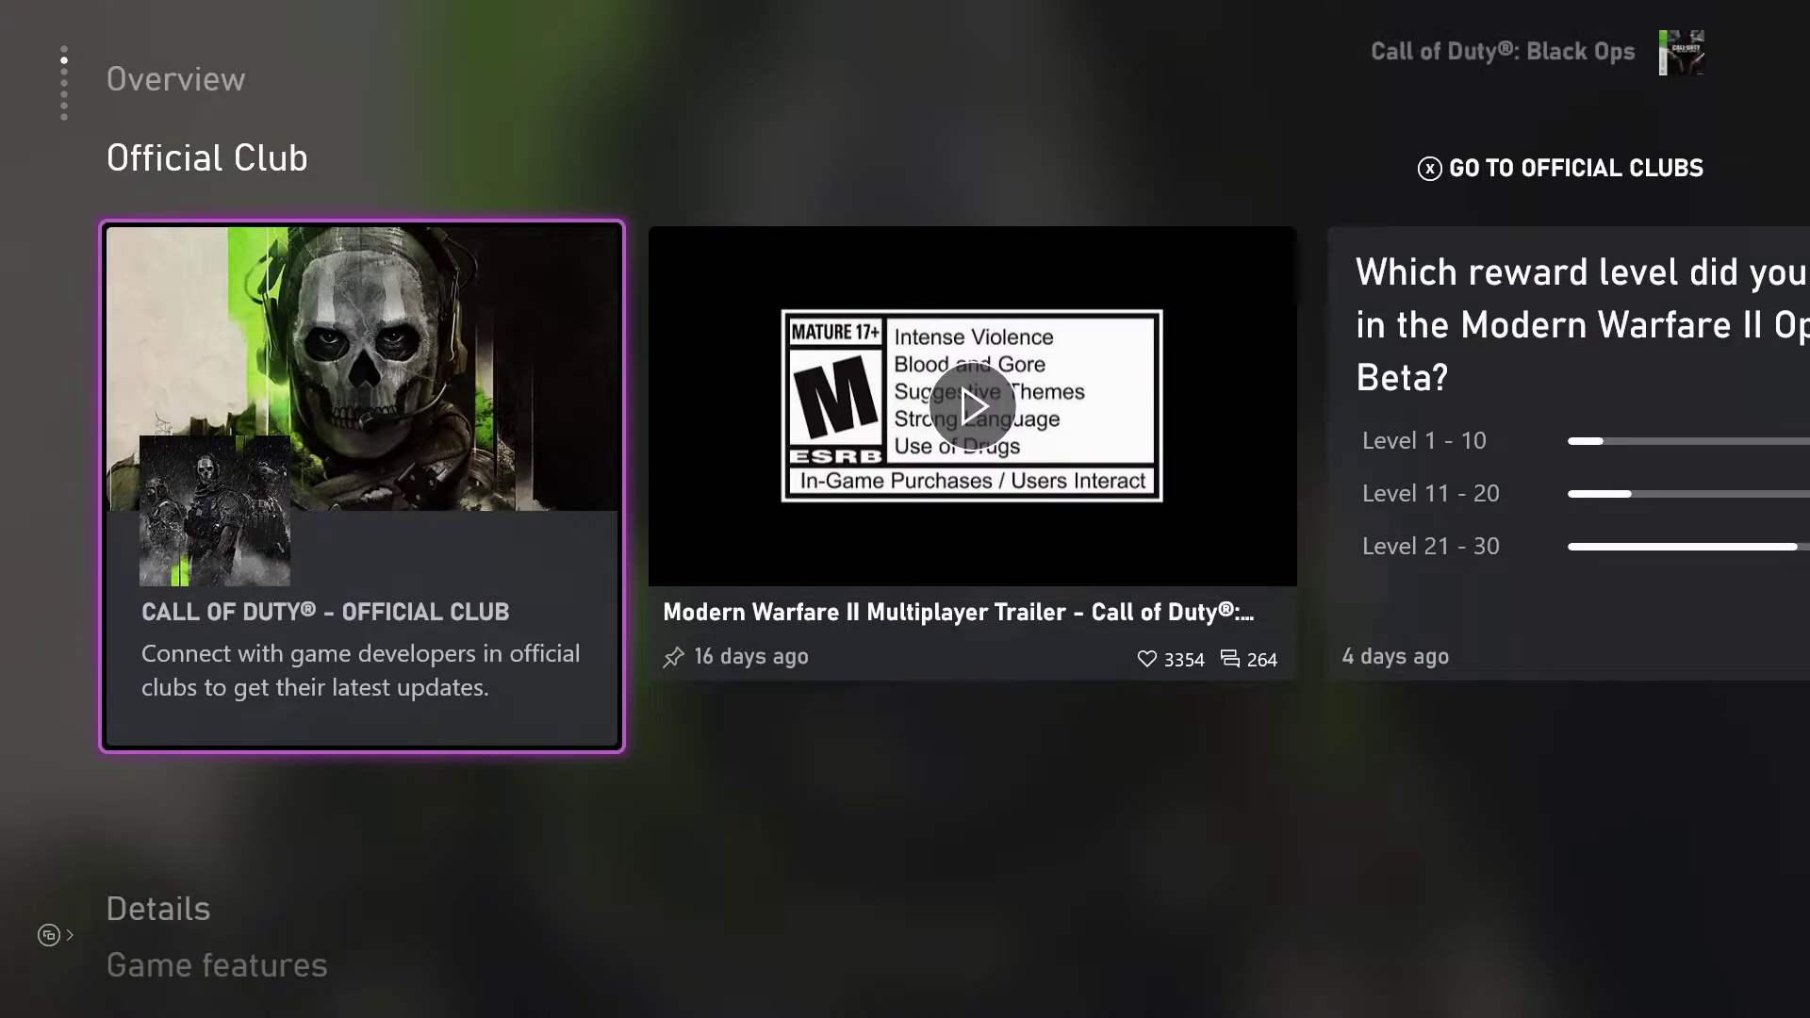
key(Down)
key(Down)
key(Down)
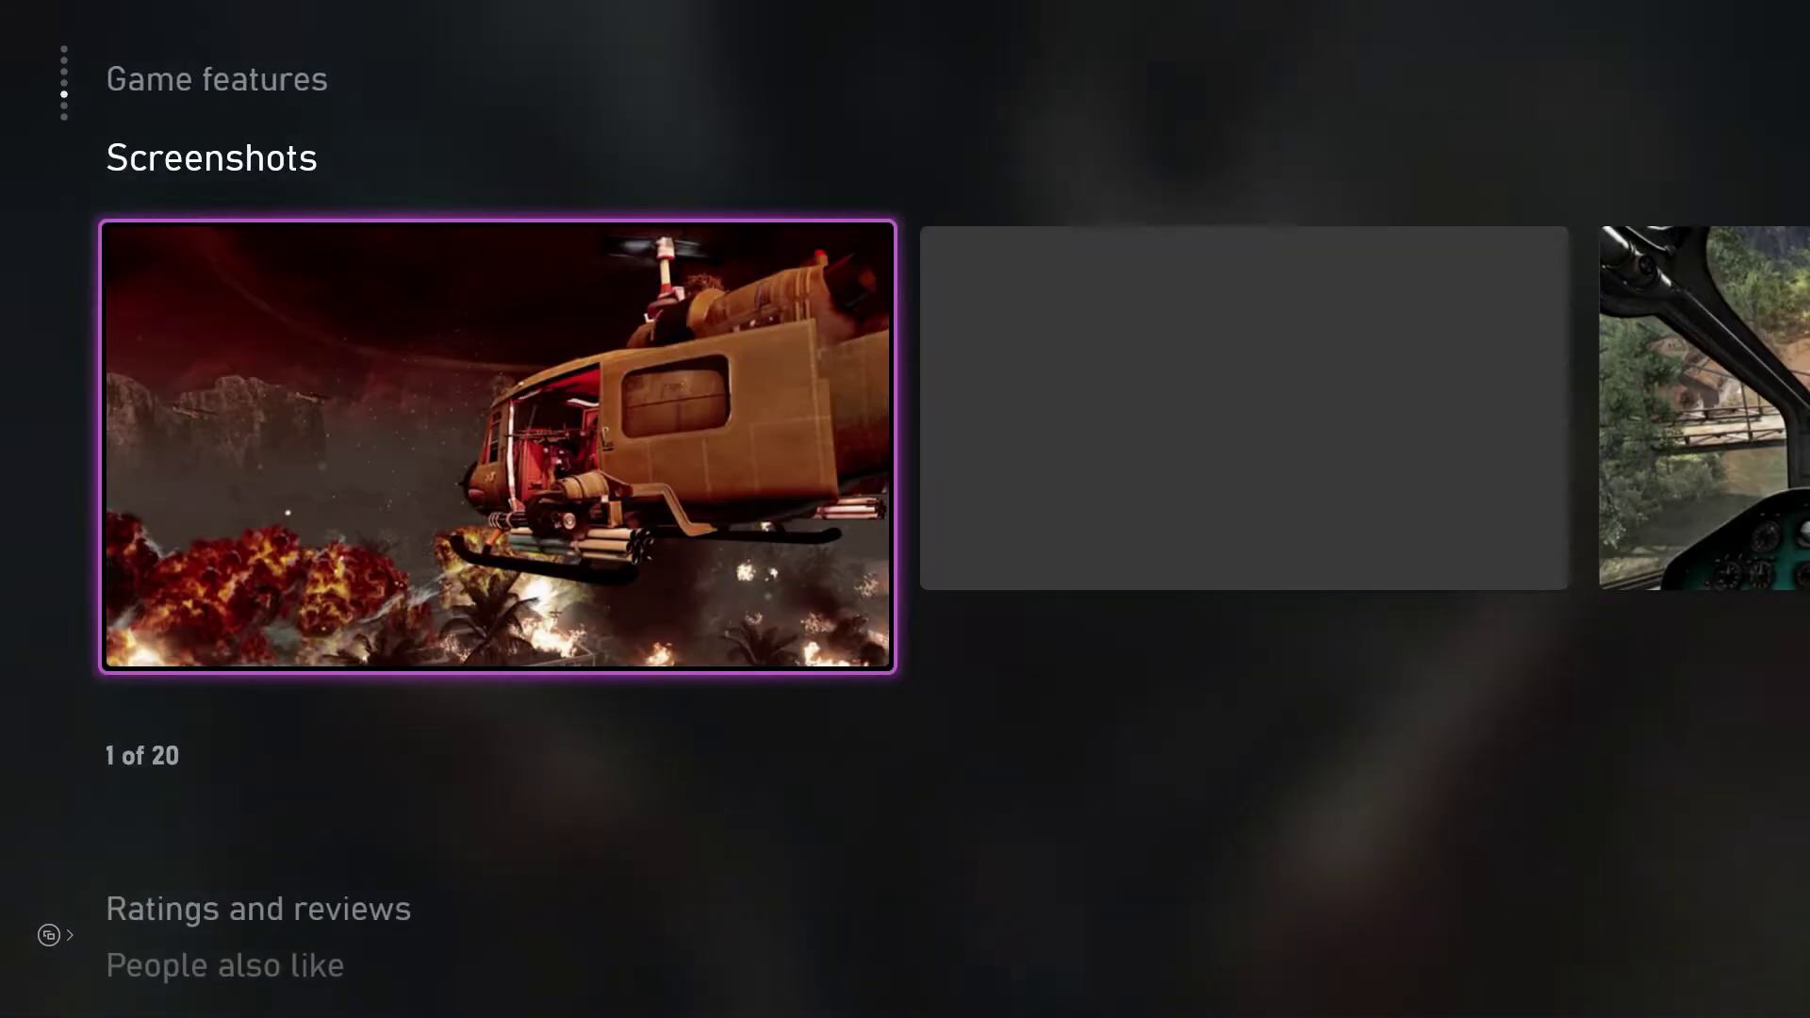
key(Up)
key(Up)
key(Up)
key(Up)
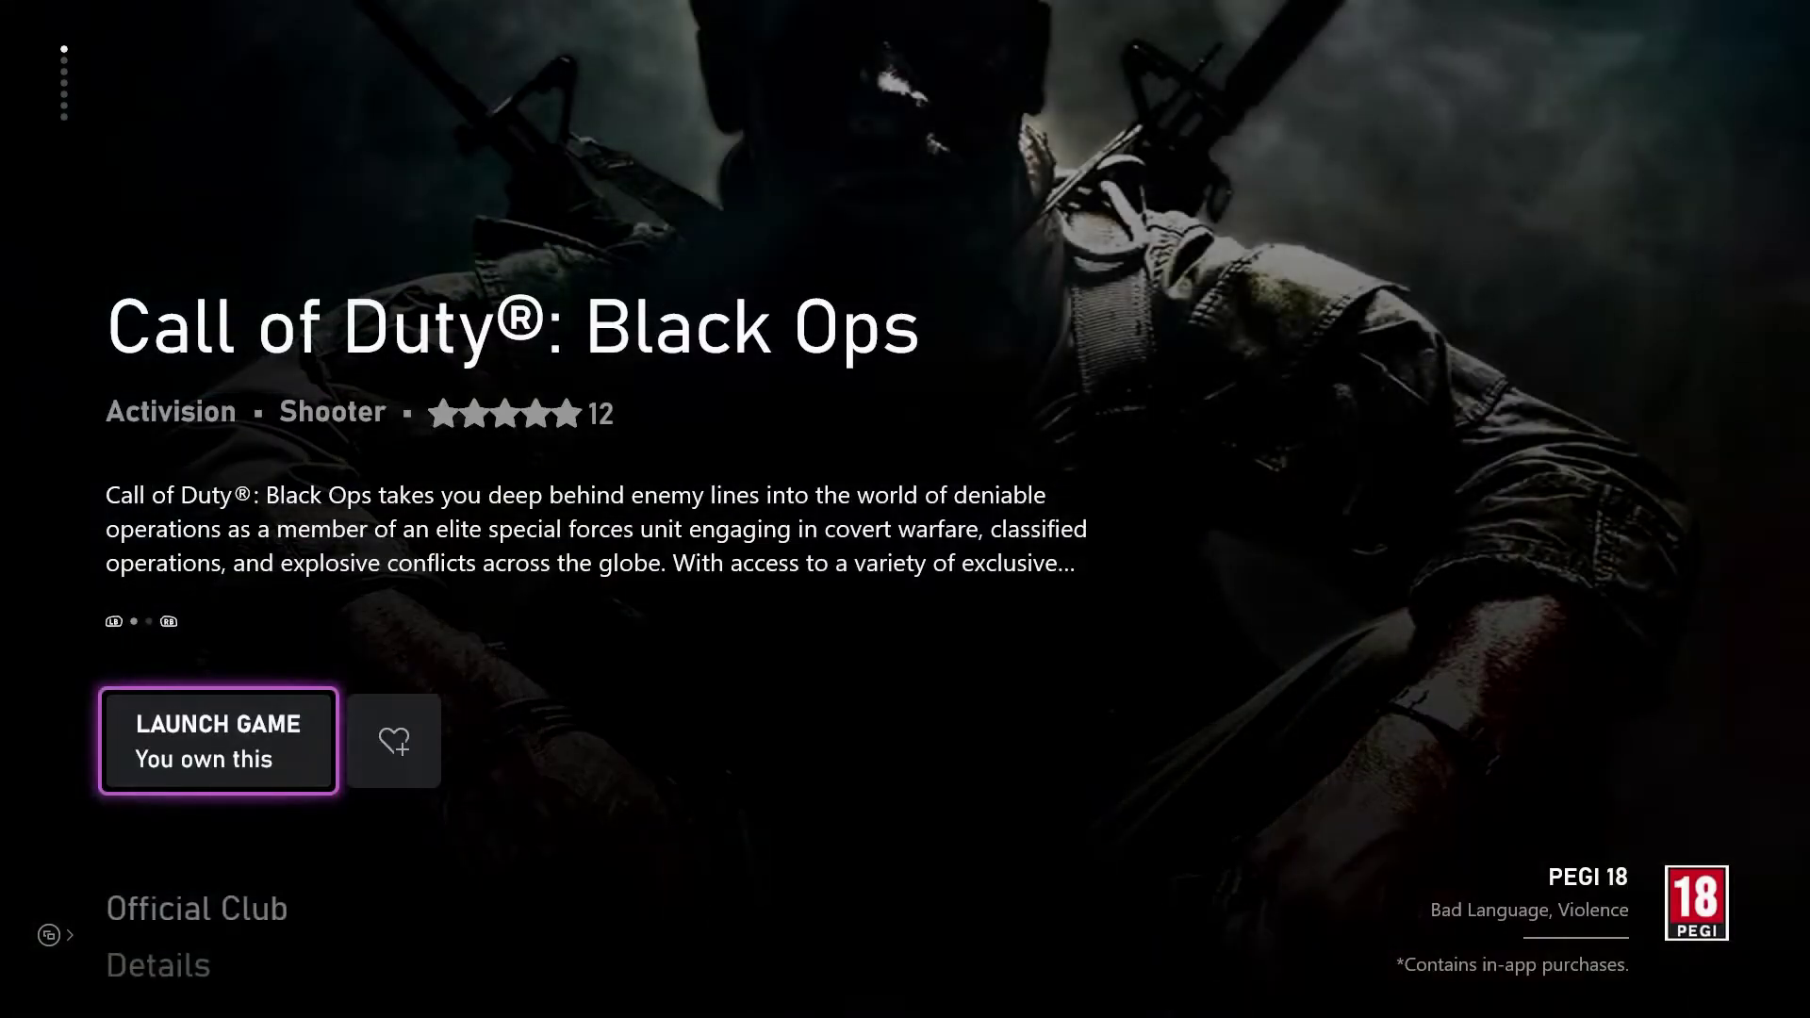
key(Down)
key(Up)
key(Escape)
Open Black Ops' Microsoft Store page via its game card options
key(Menu)
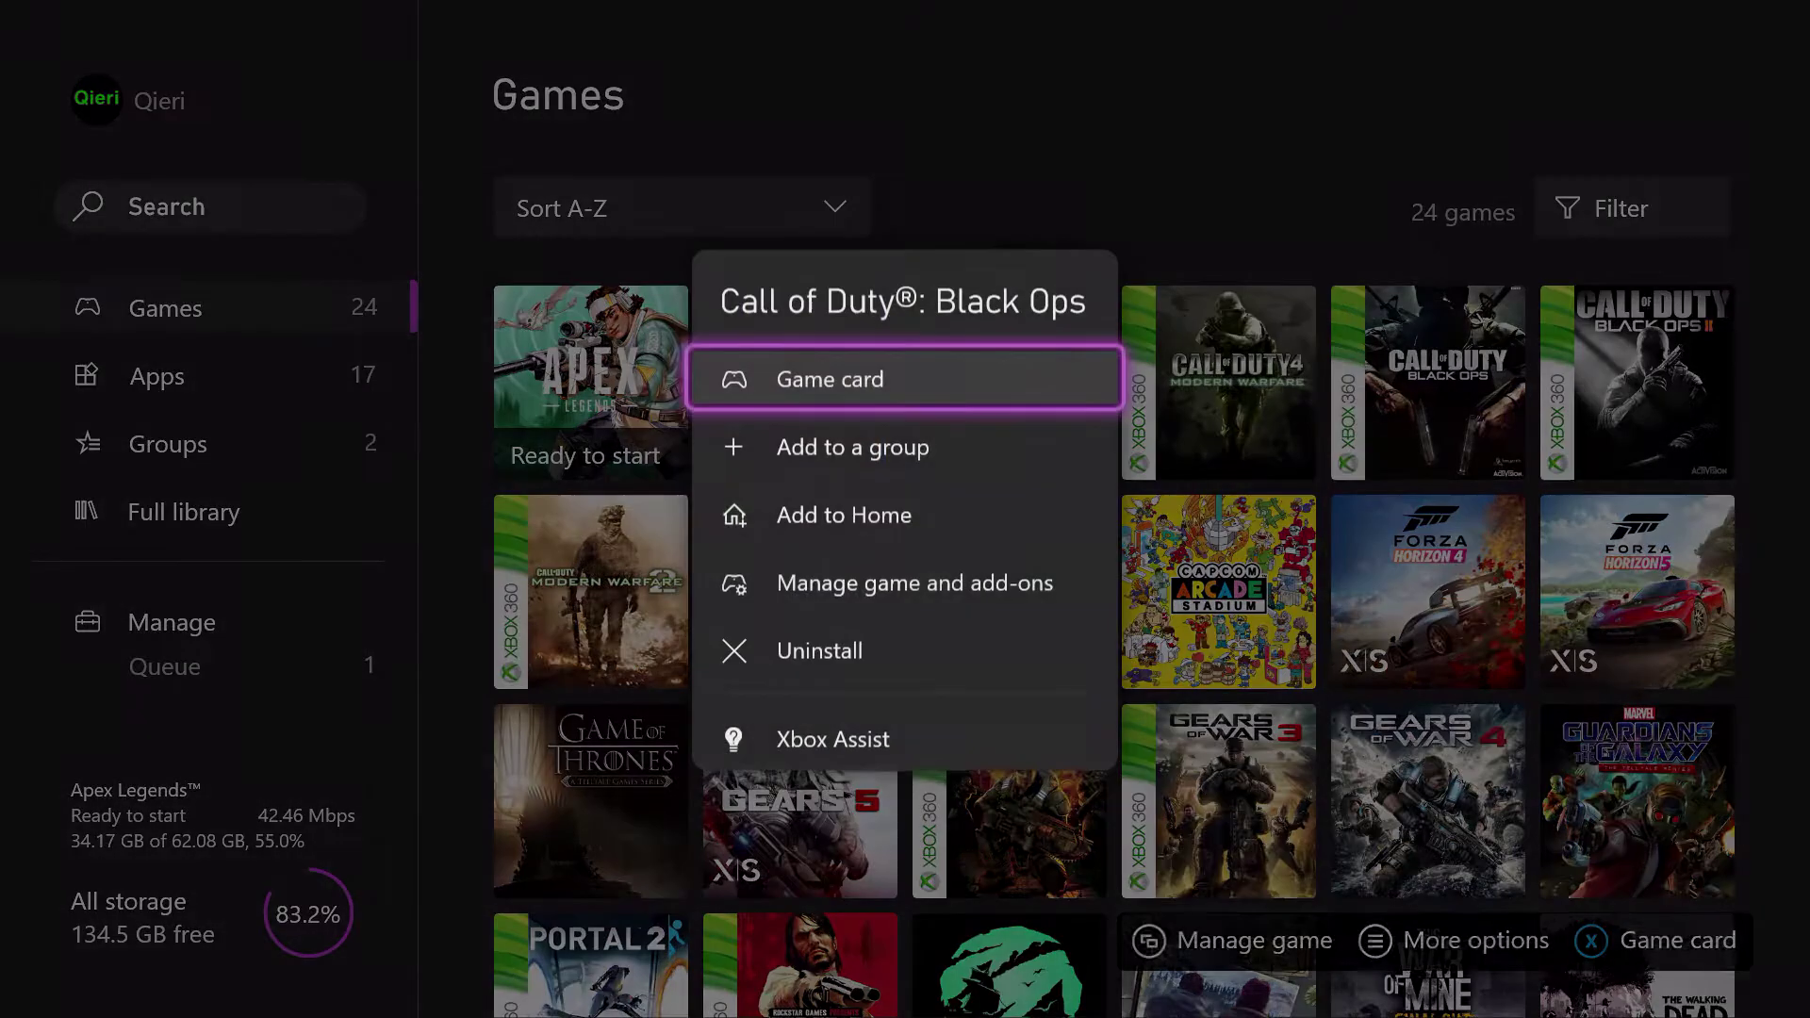
key(Return)
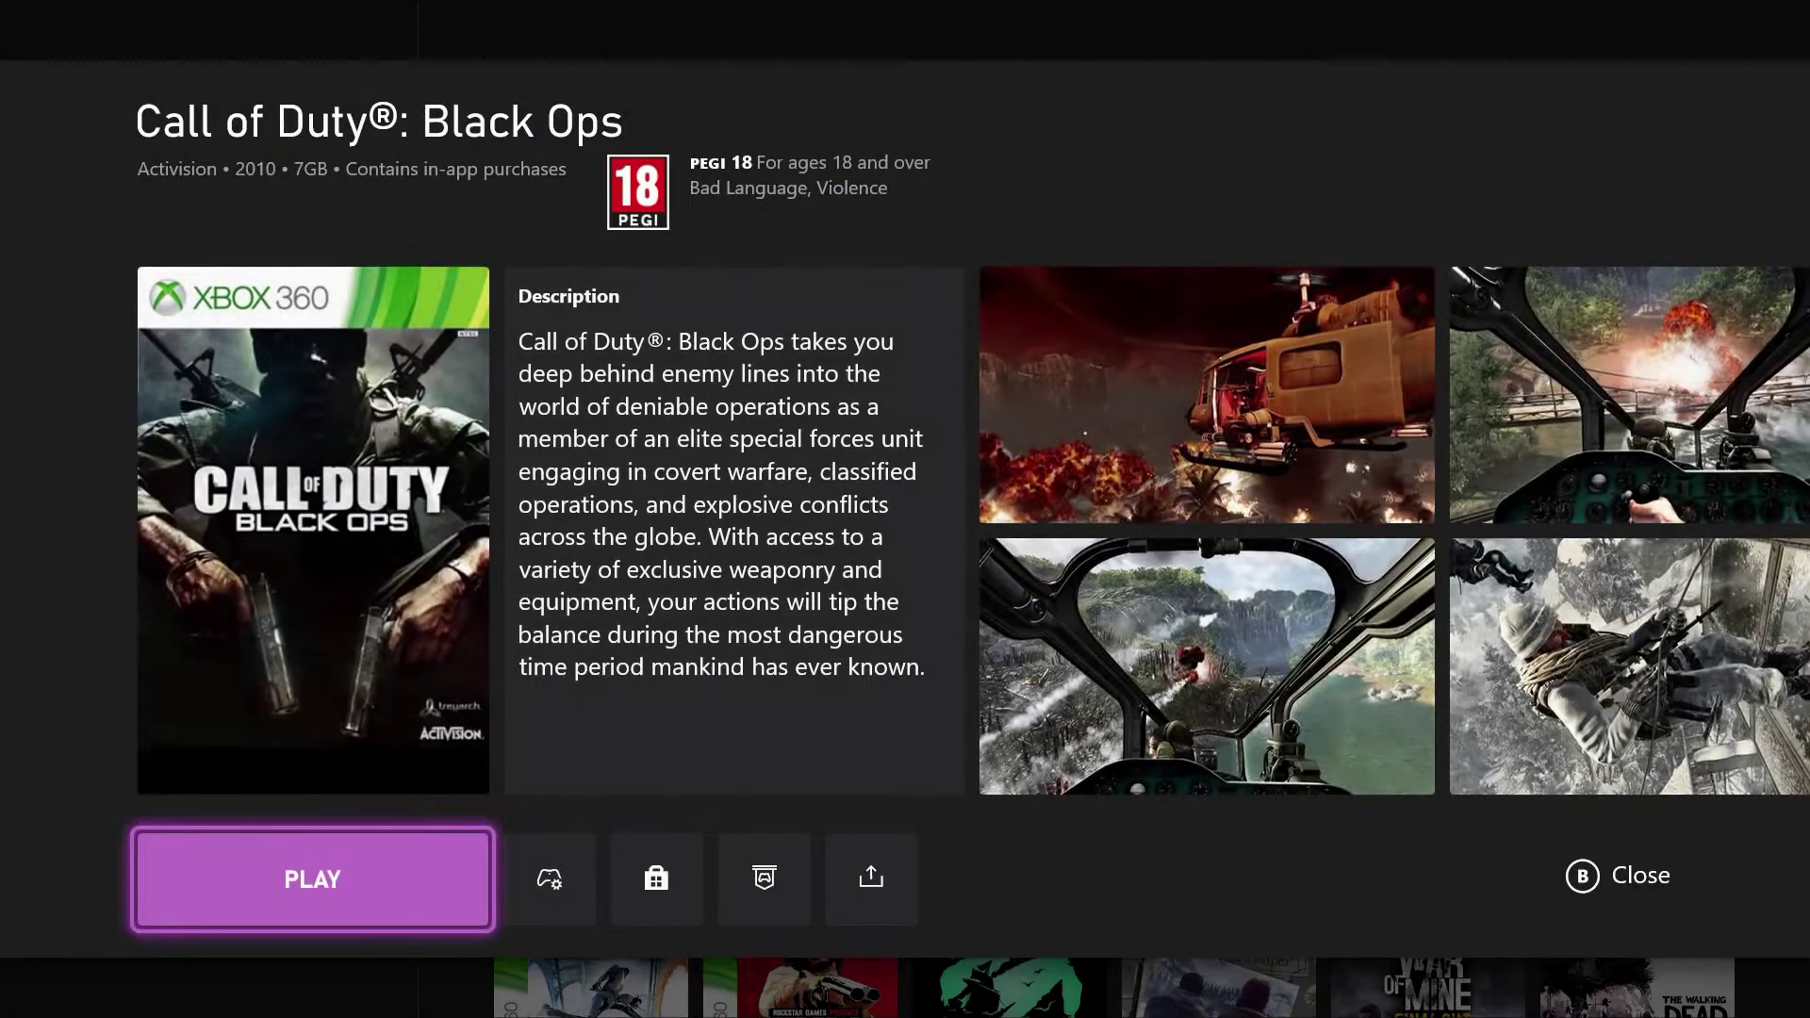
key(Right)
key(Right)
key(Return)
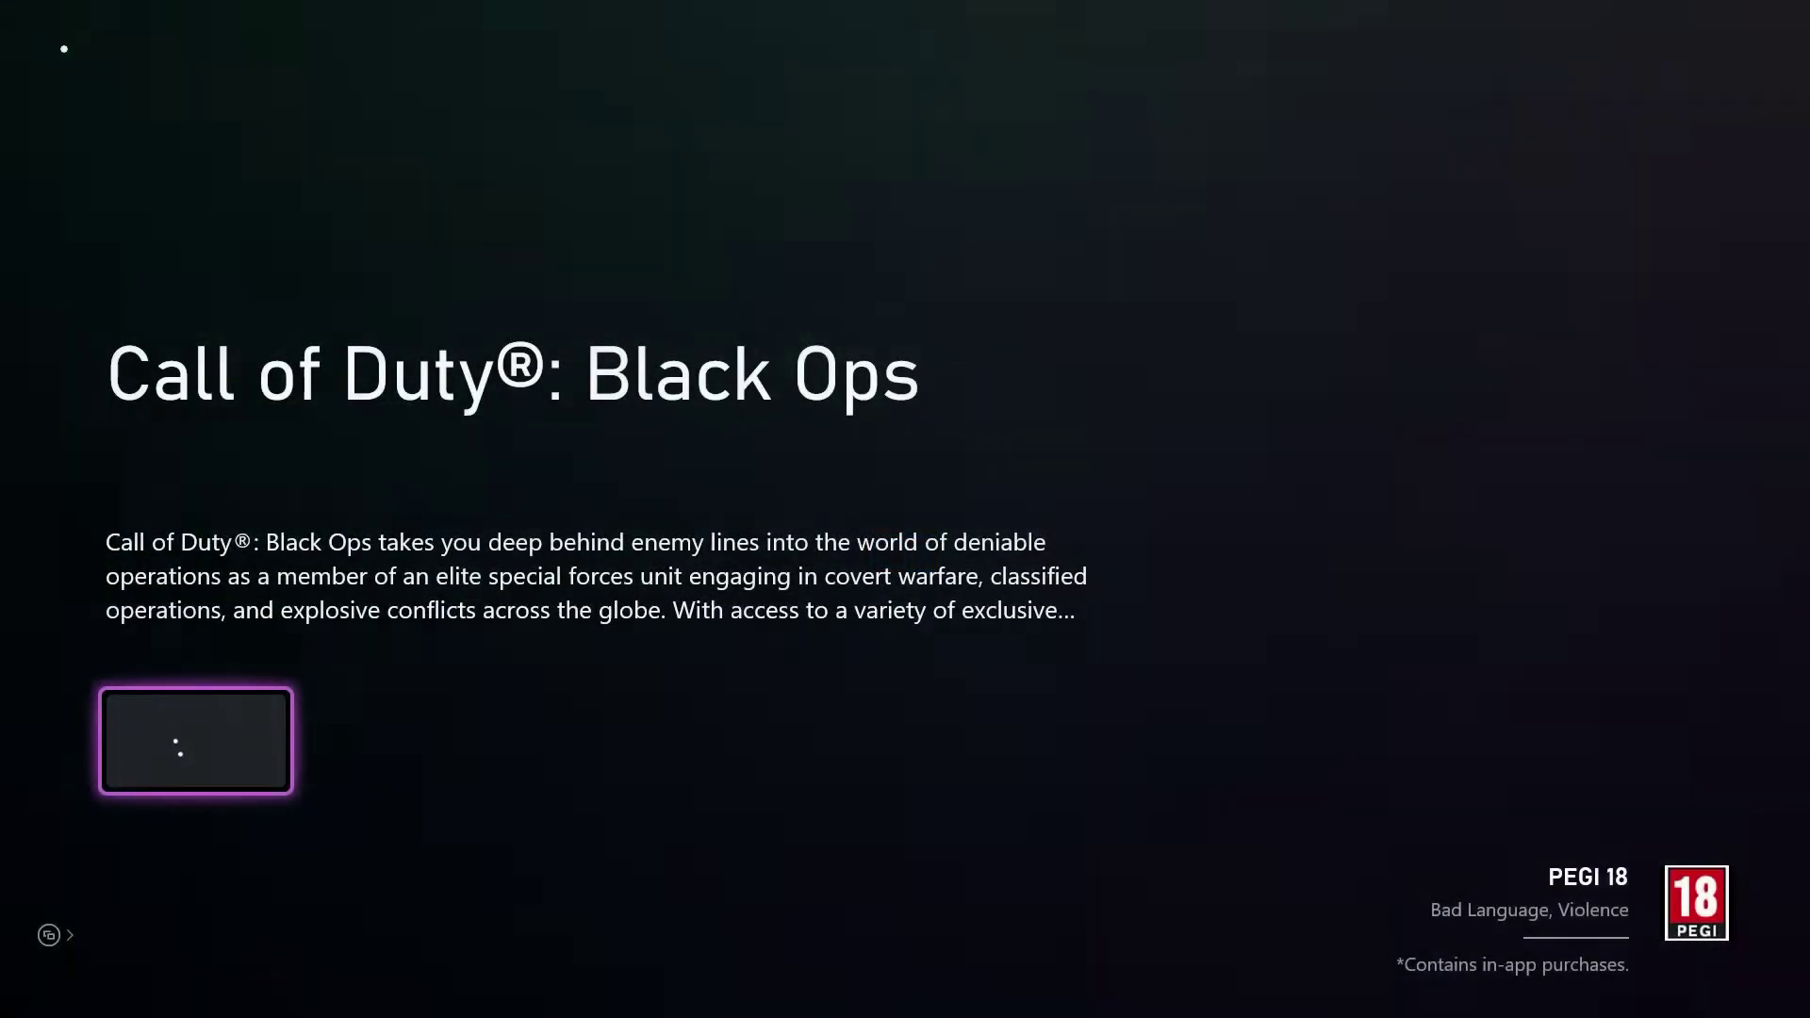
Browse the Official Club posts, then return to the games library
key(Down)
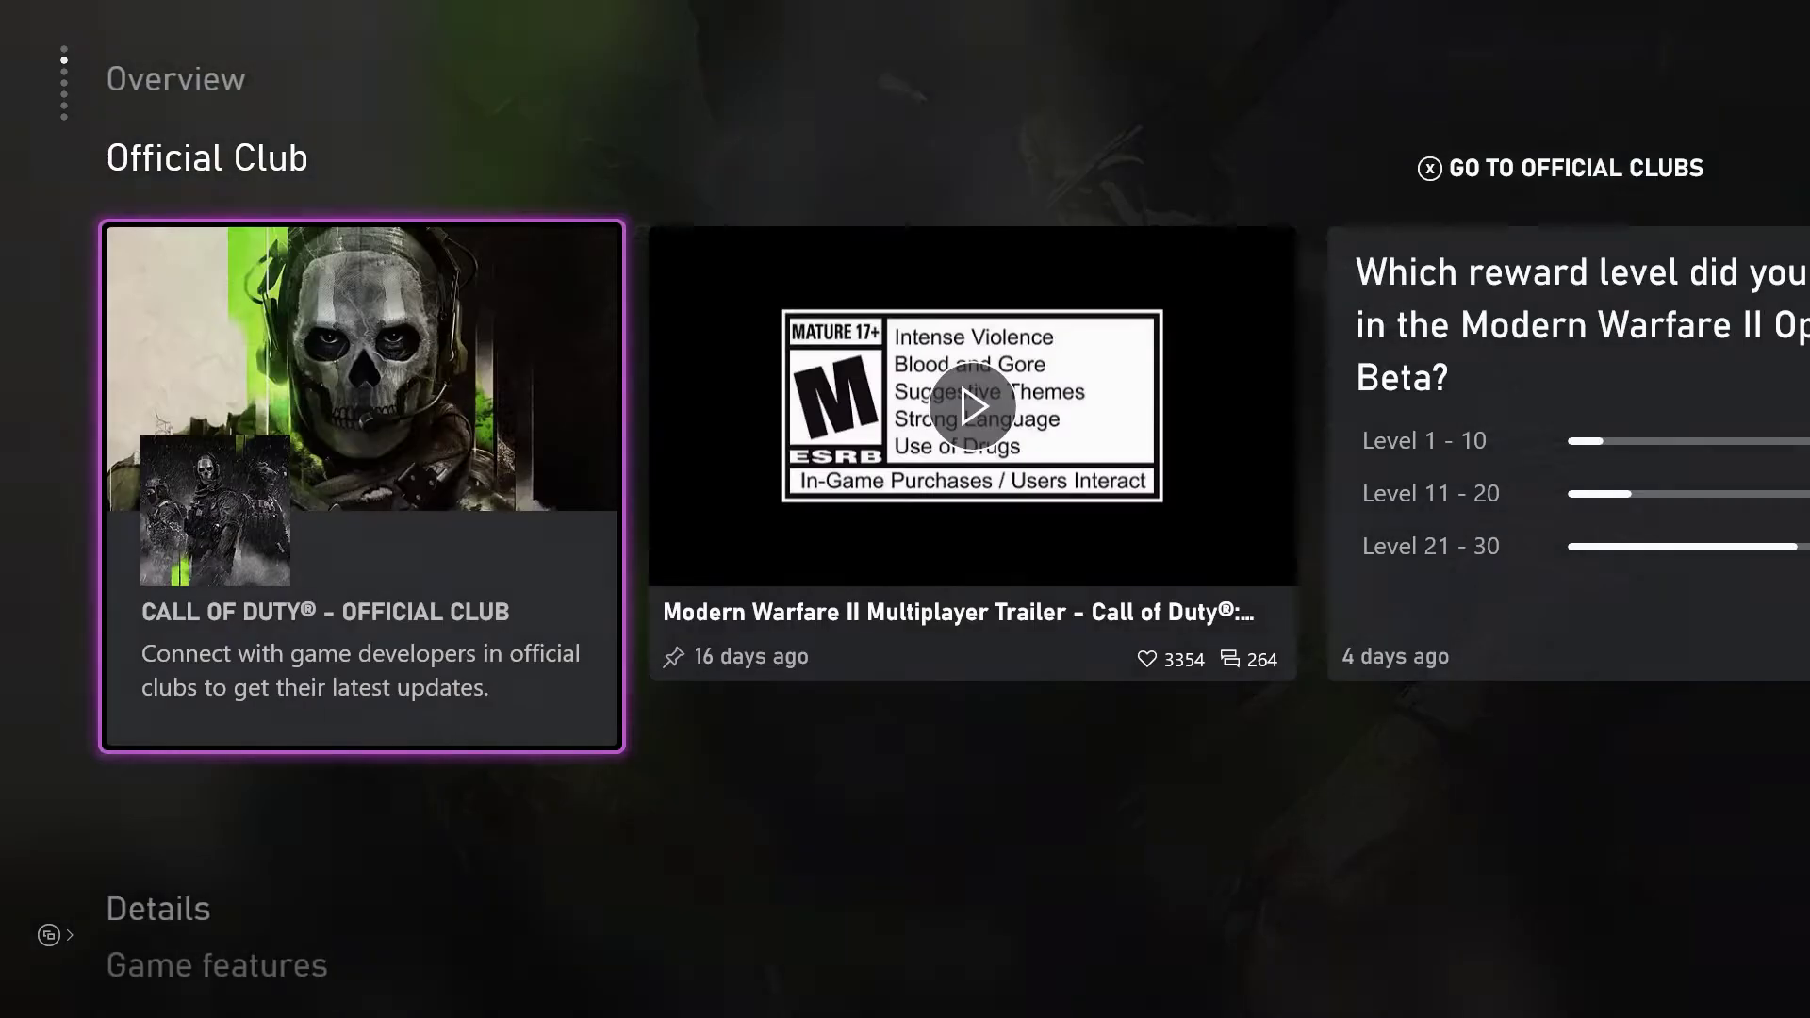
key(Right)
key(Right)
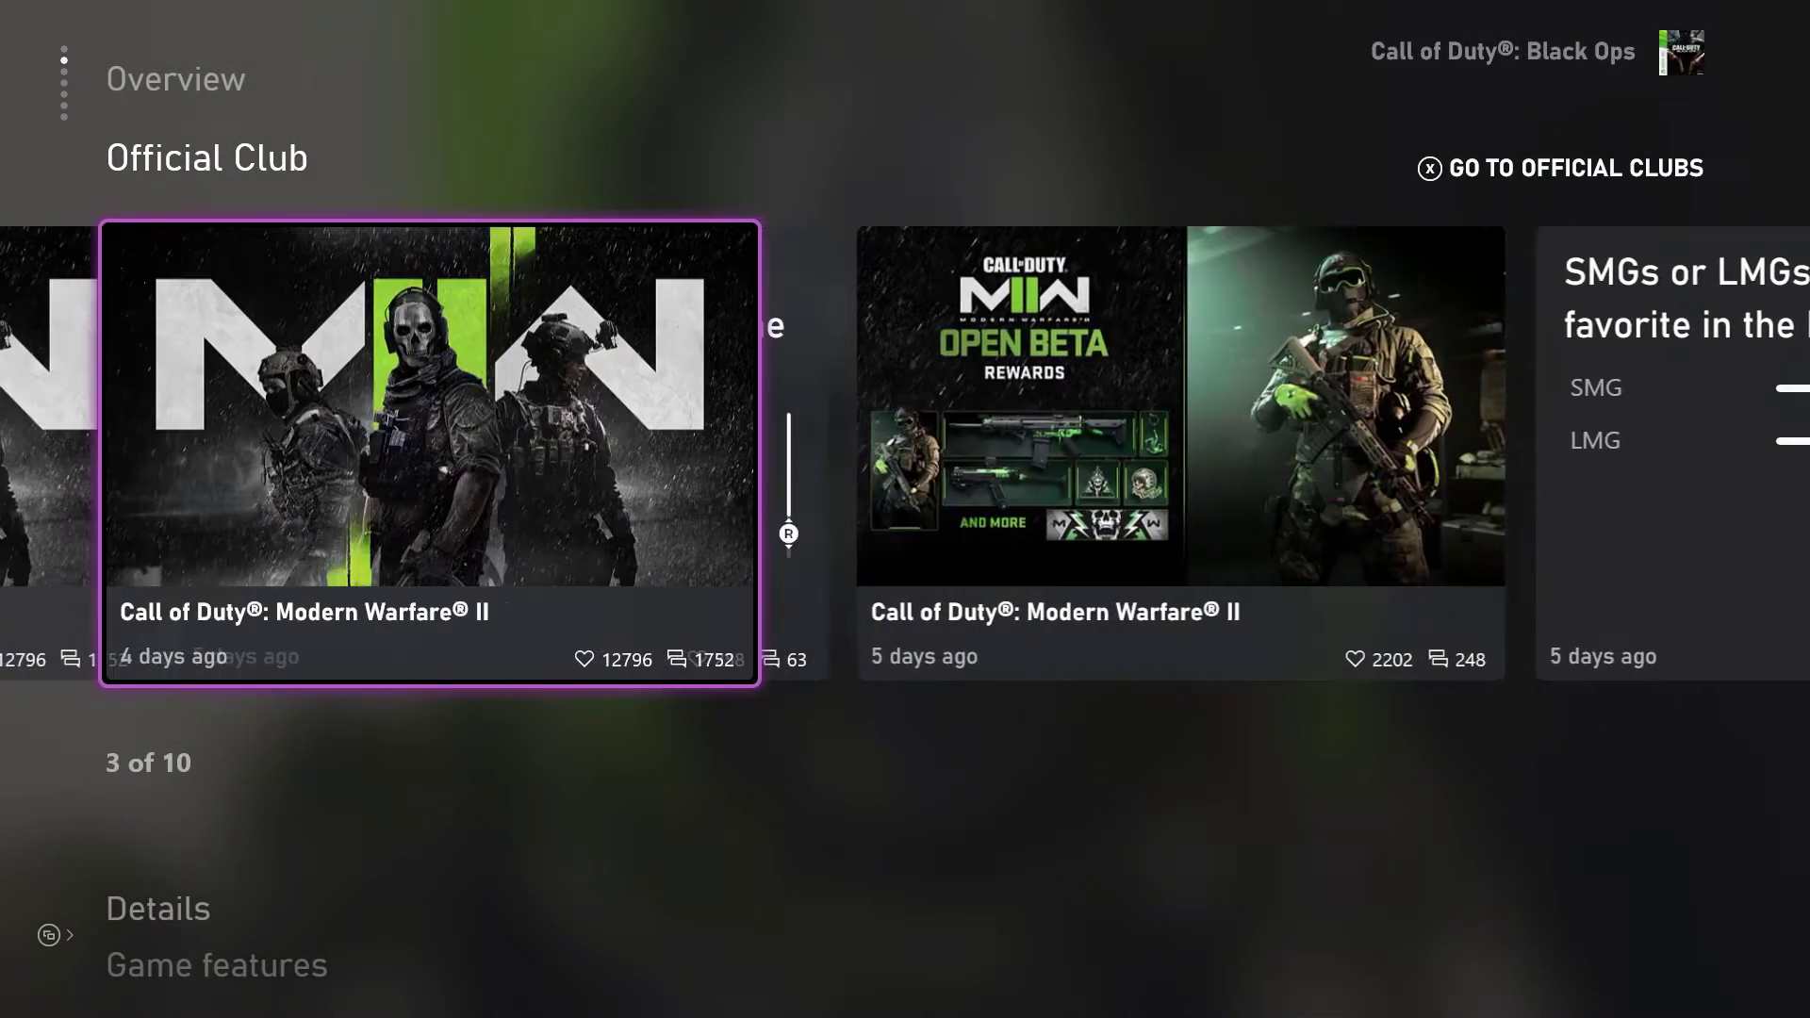
key(Left)
key(Left)
key(Up)
key(Escape)
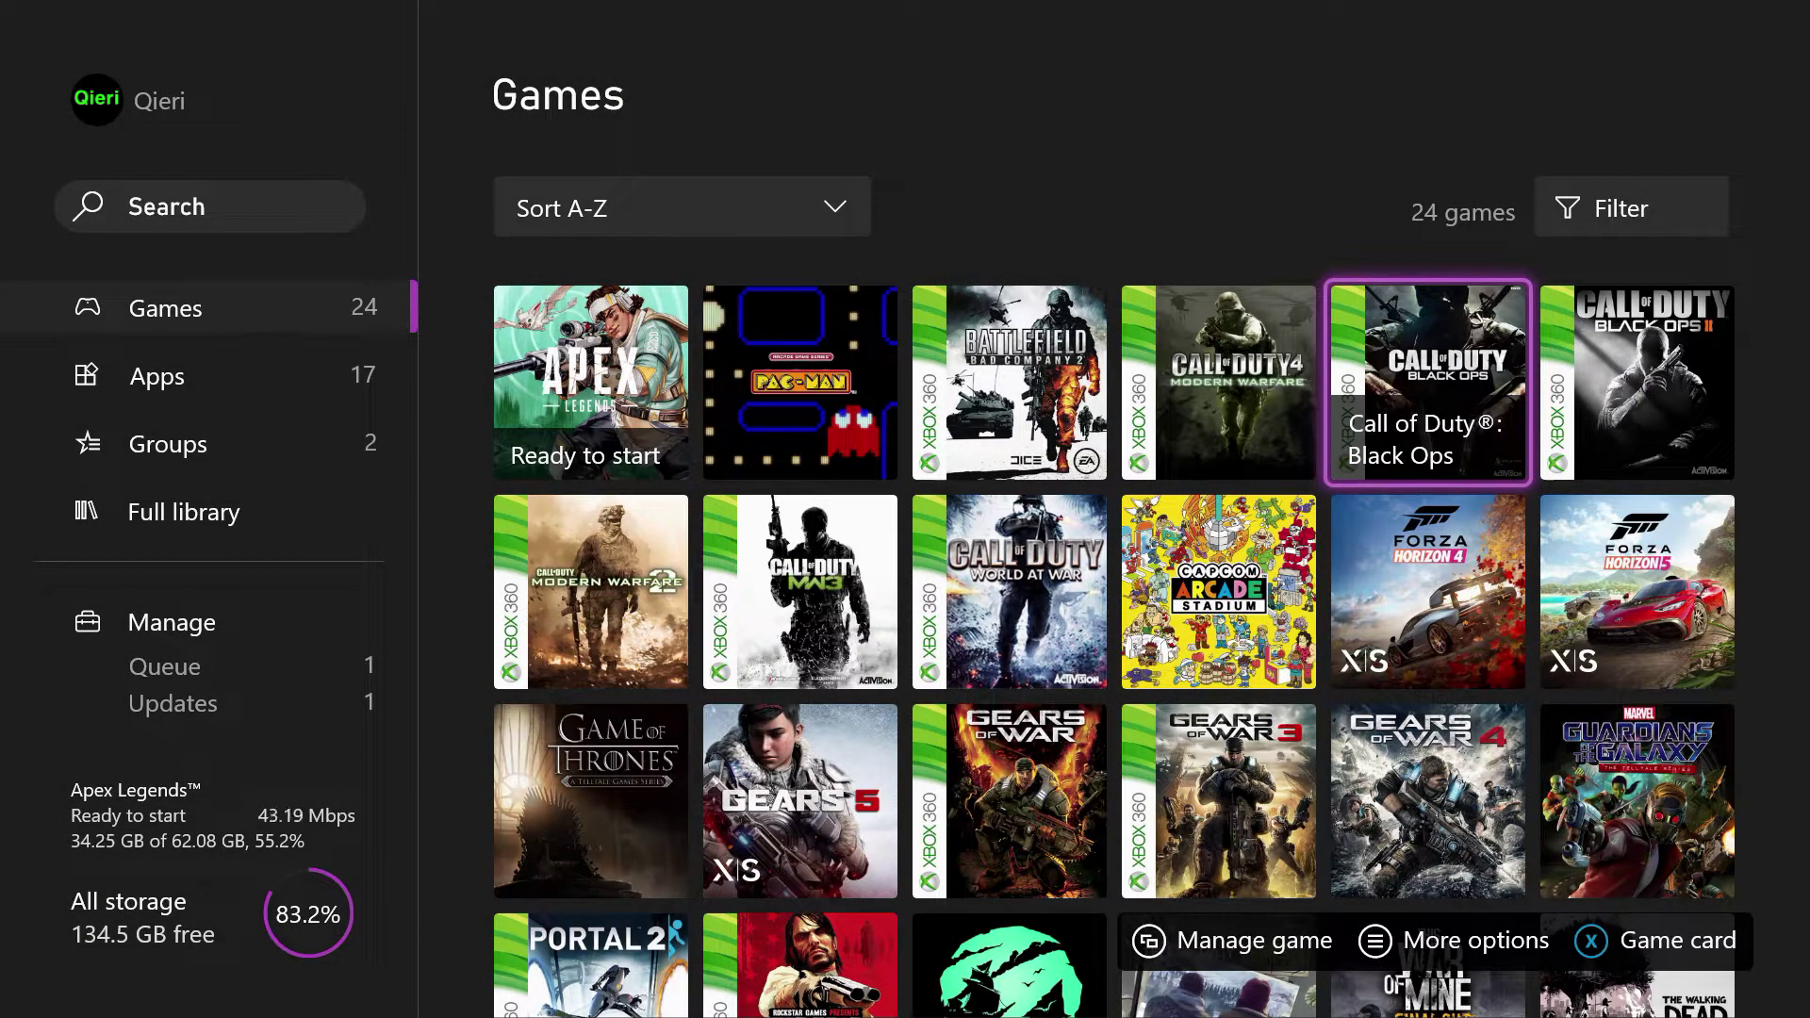
key(Right)
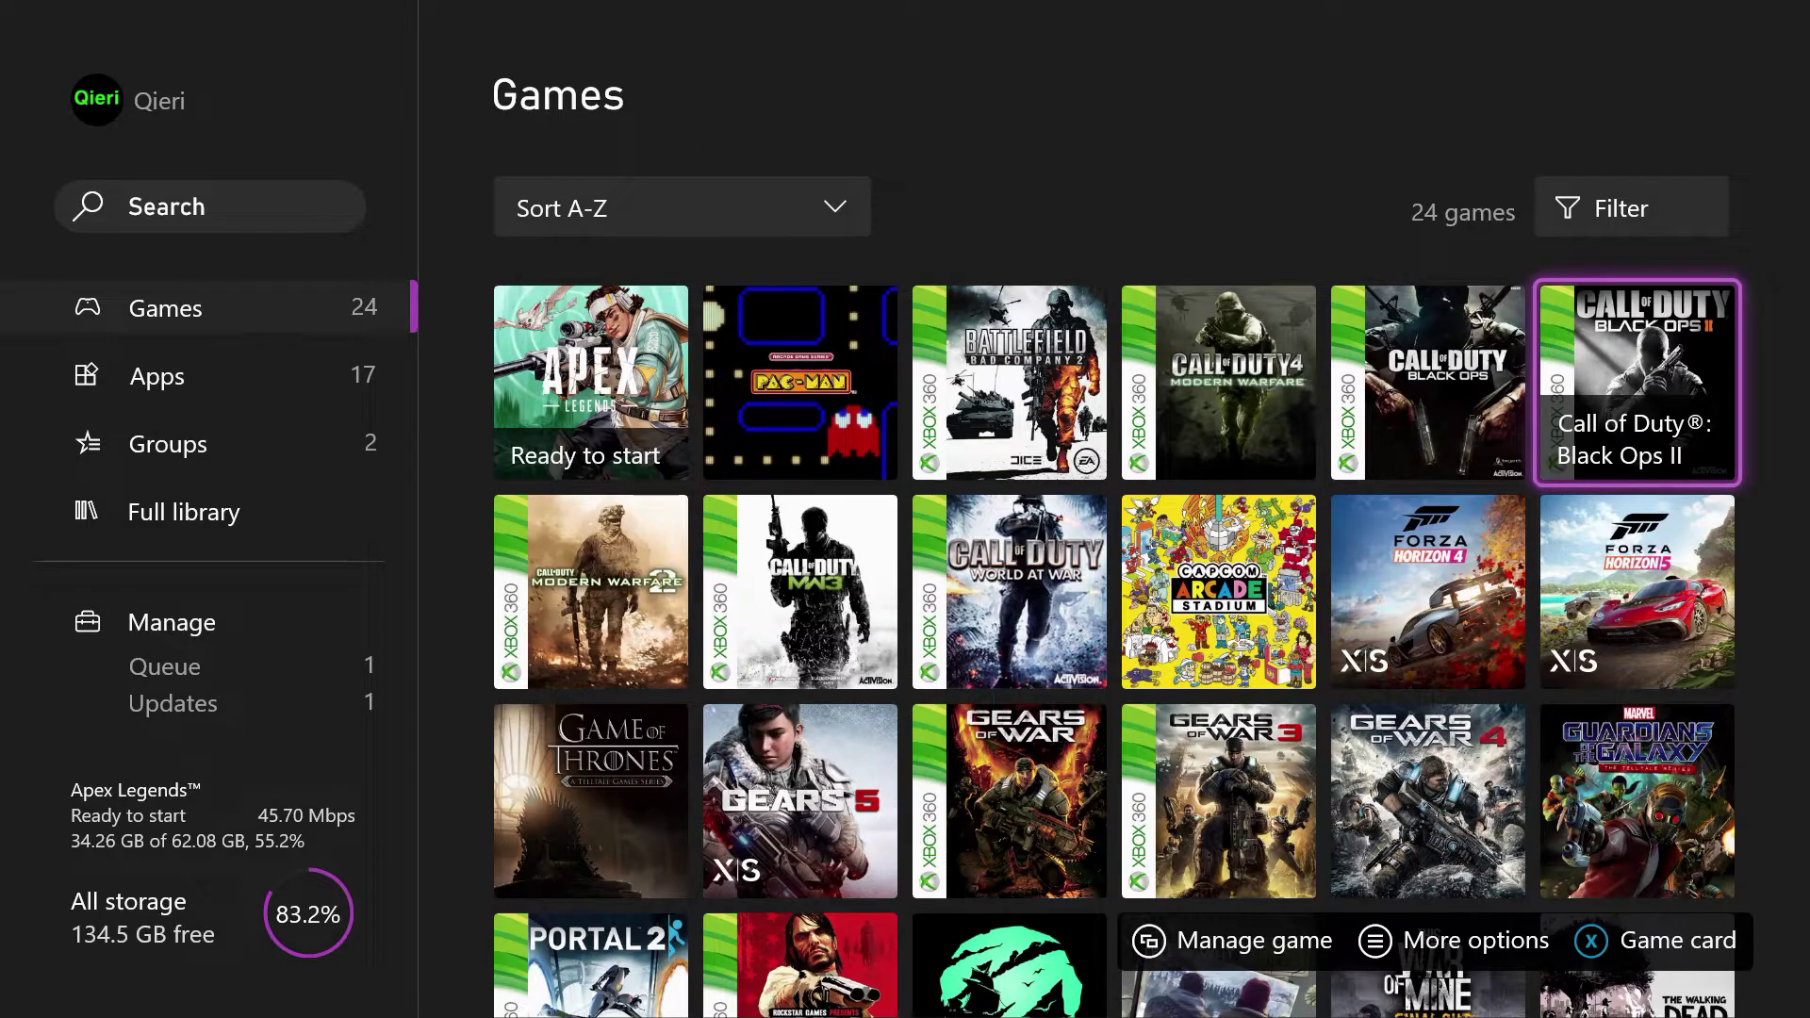
key(Menu)
key(Down)
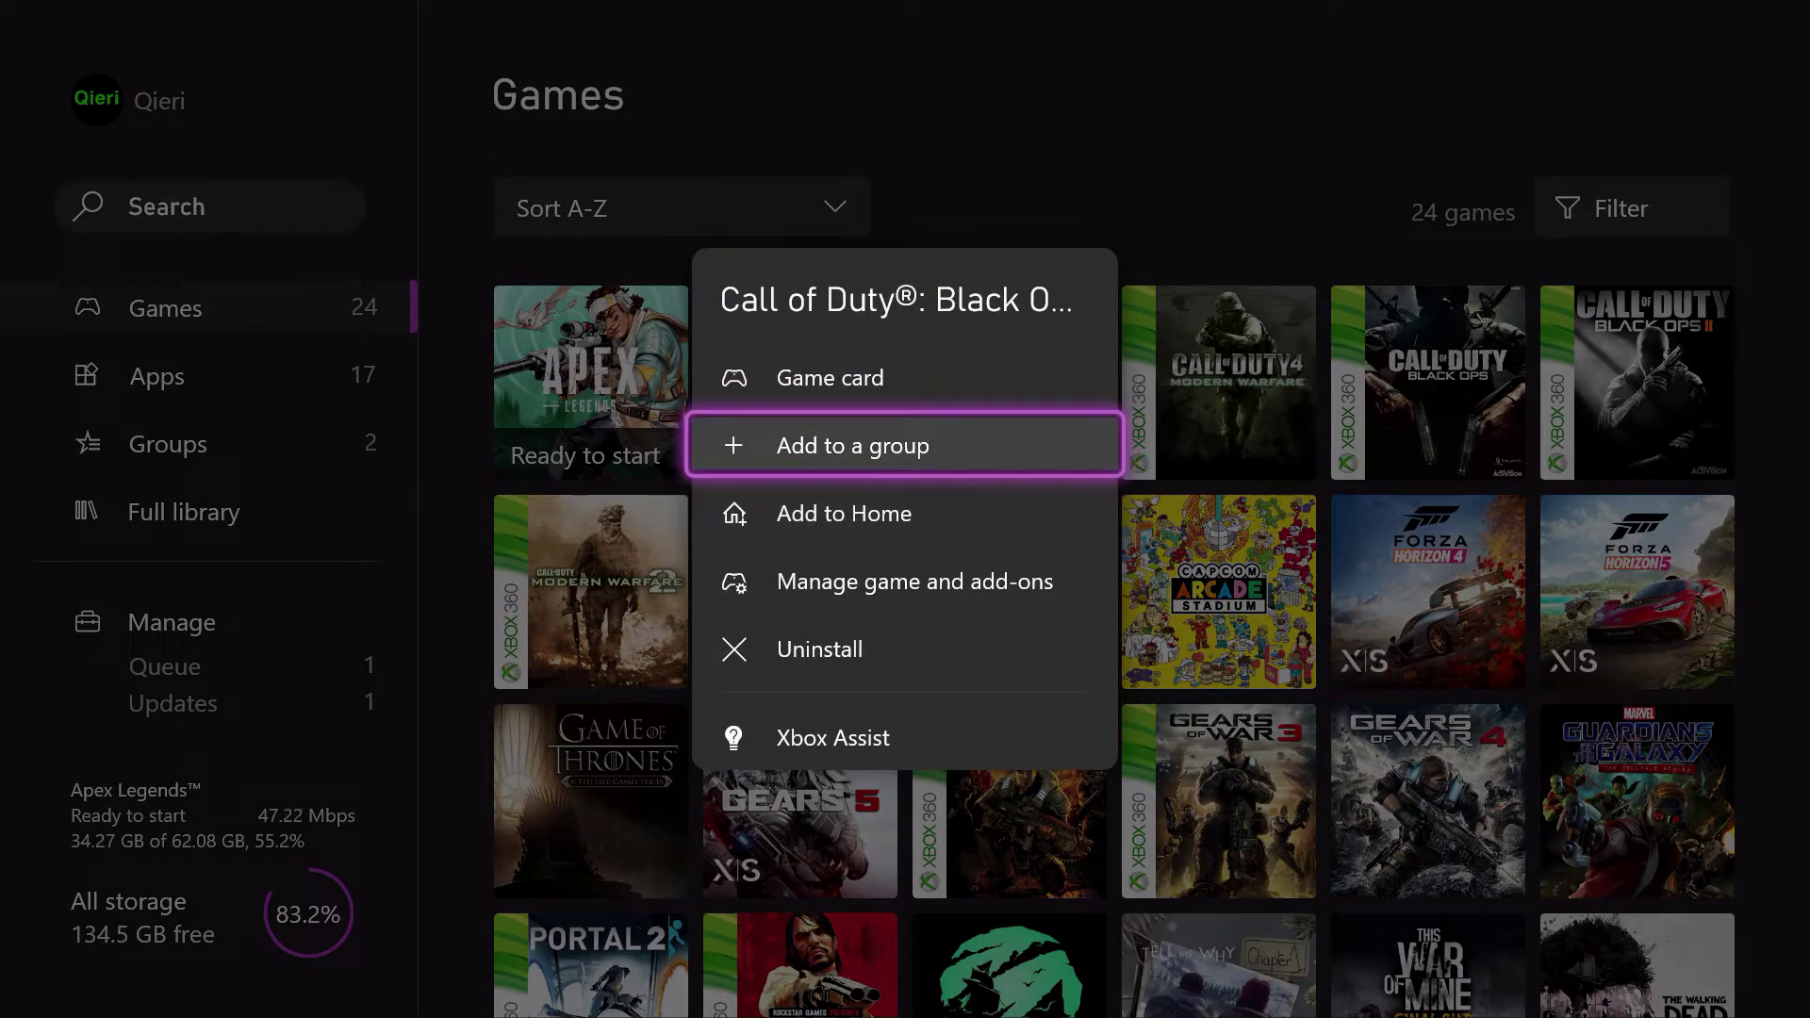
key(Up)
key(Return)
key(Right)
key(Right)
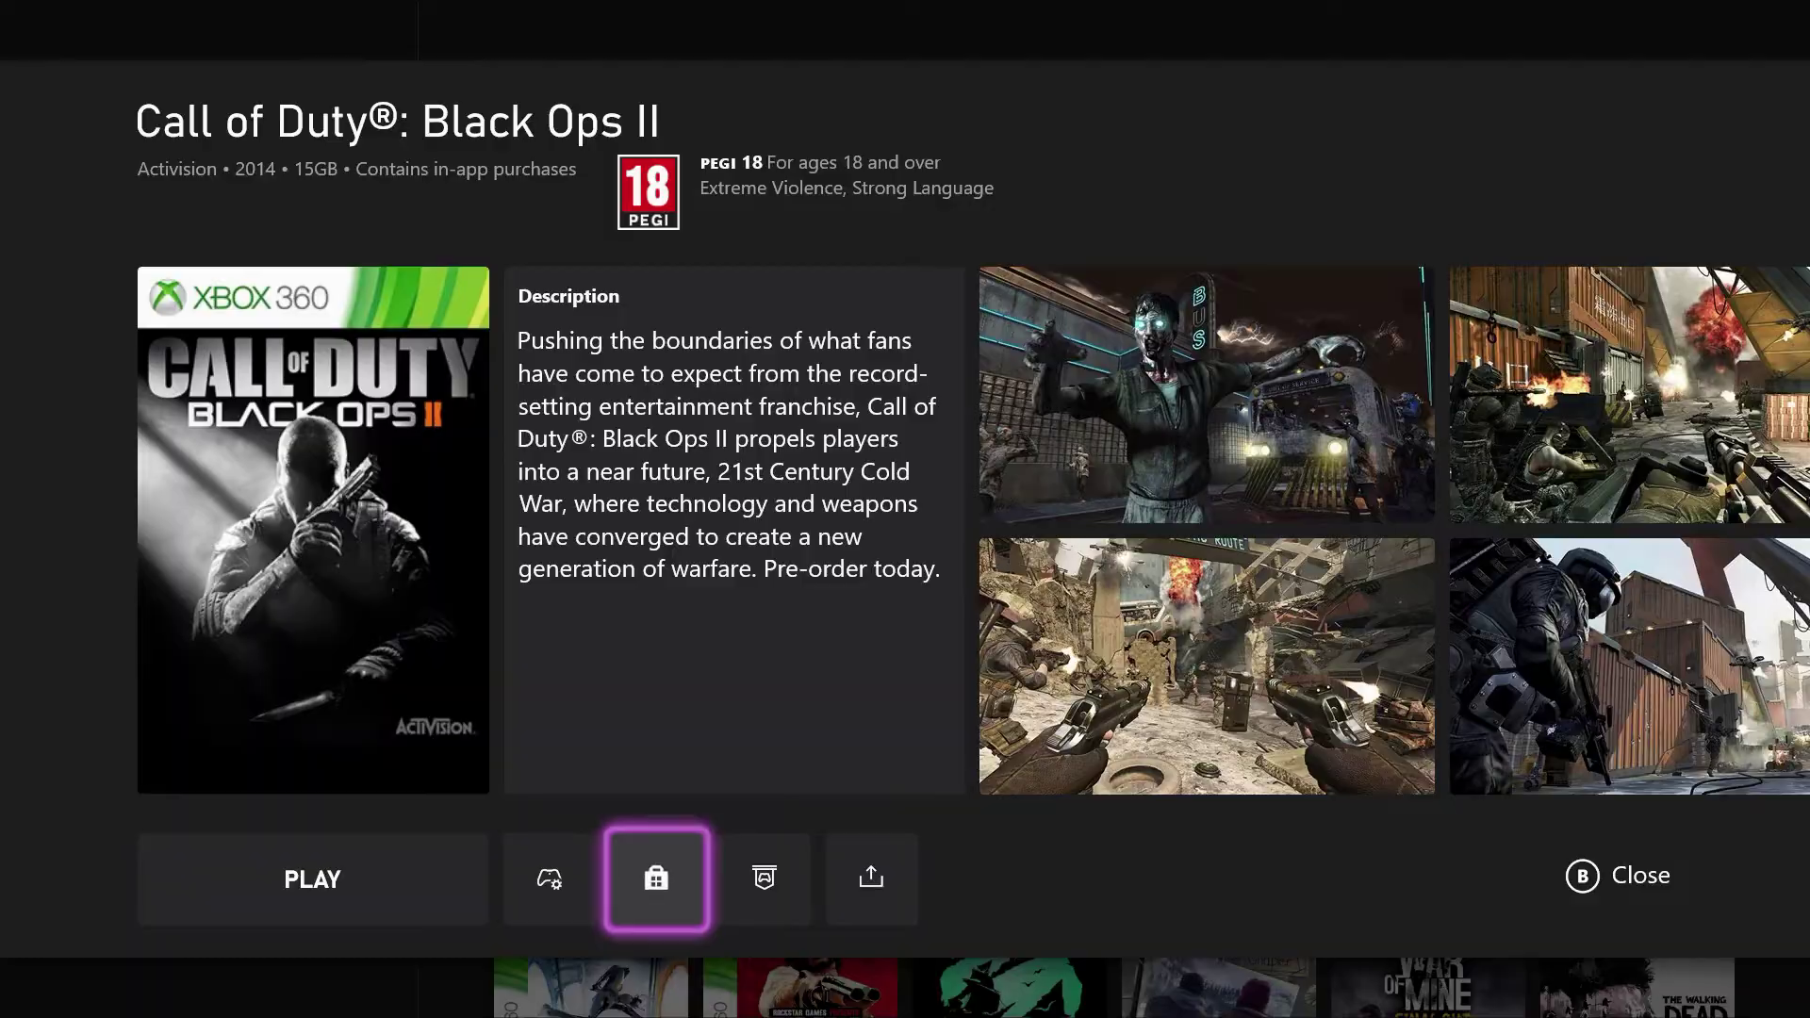
key(Return)
key(Down)
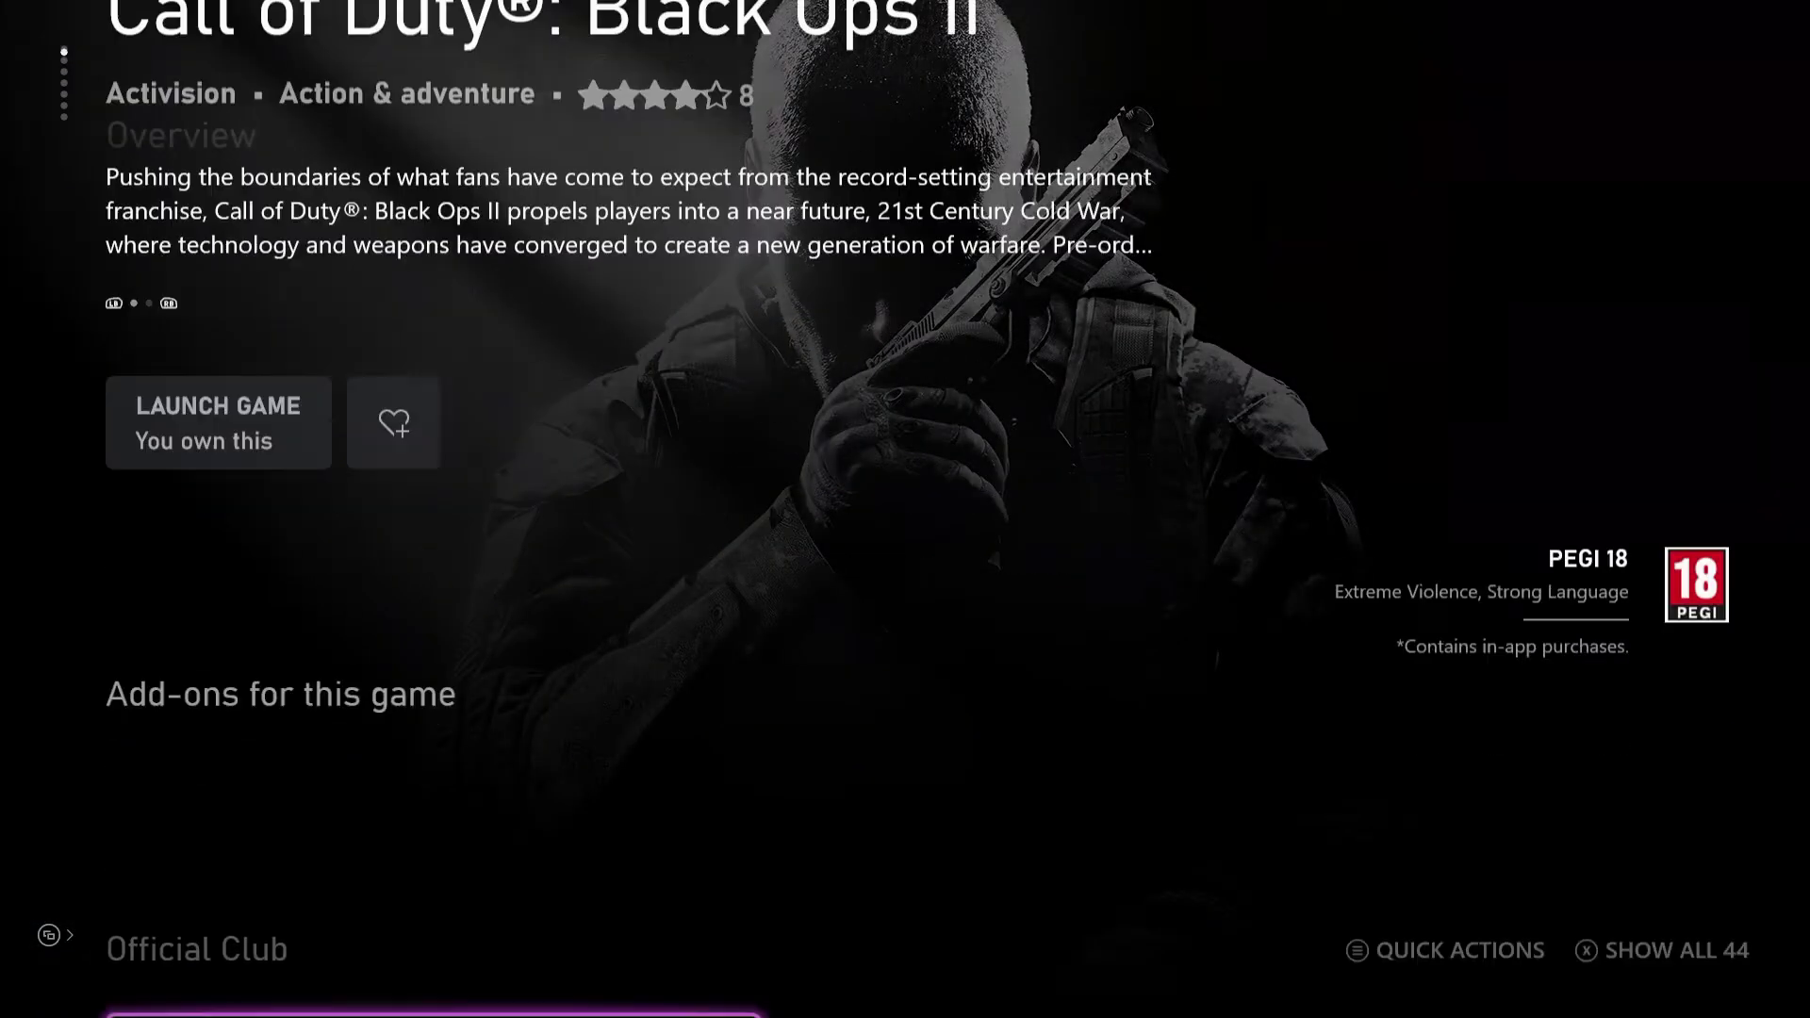
key(Right)
key(Right)
key(Right)
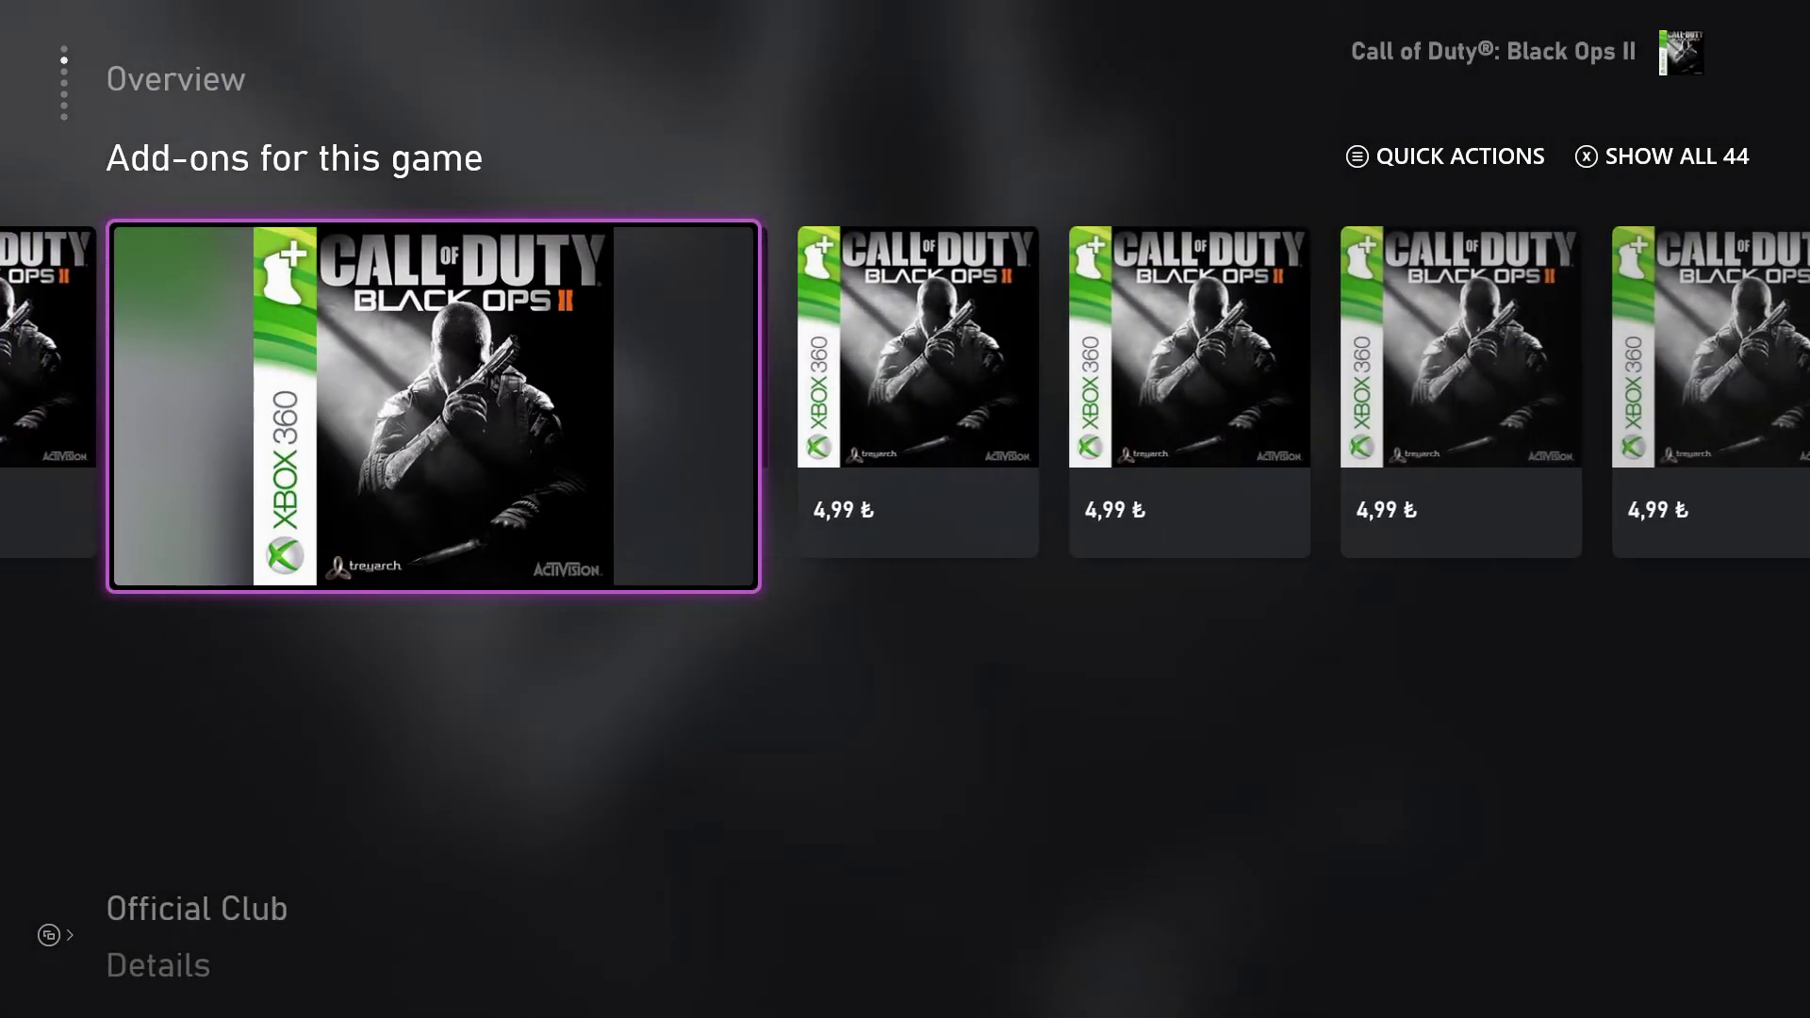
key(Escape)
key(Down)
Scroll to the library's last row near Gears of War 4, return Home, and head toward Error fix
key(Down)
key(Left)
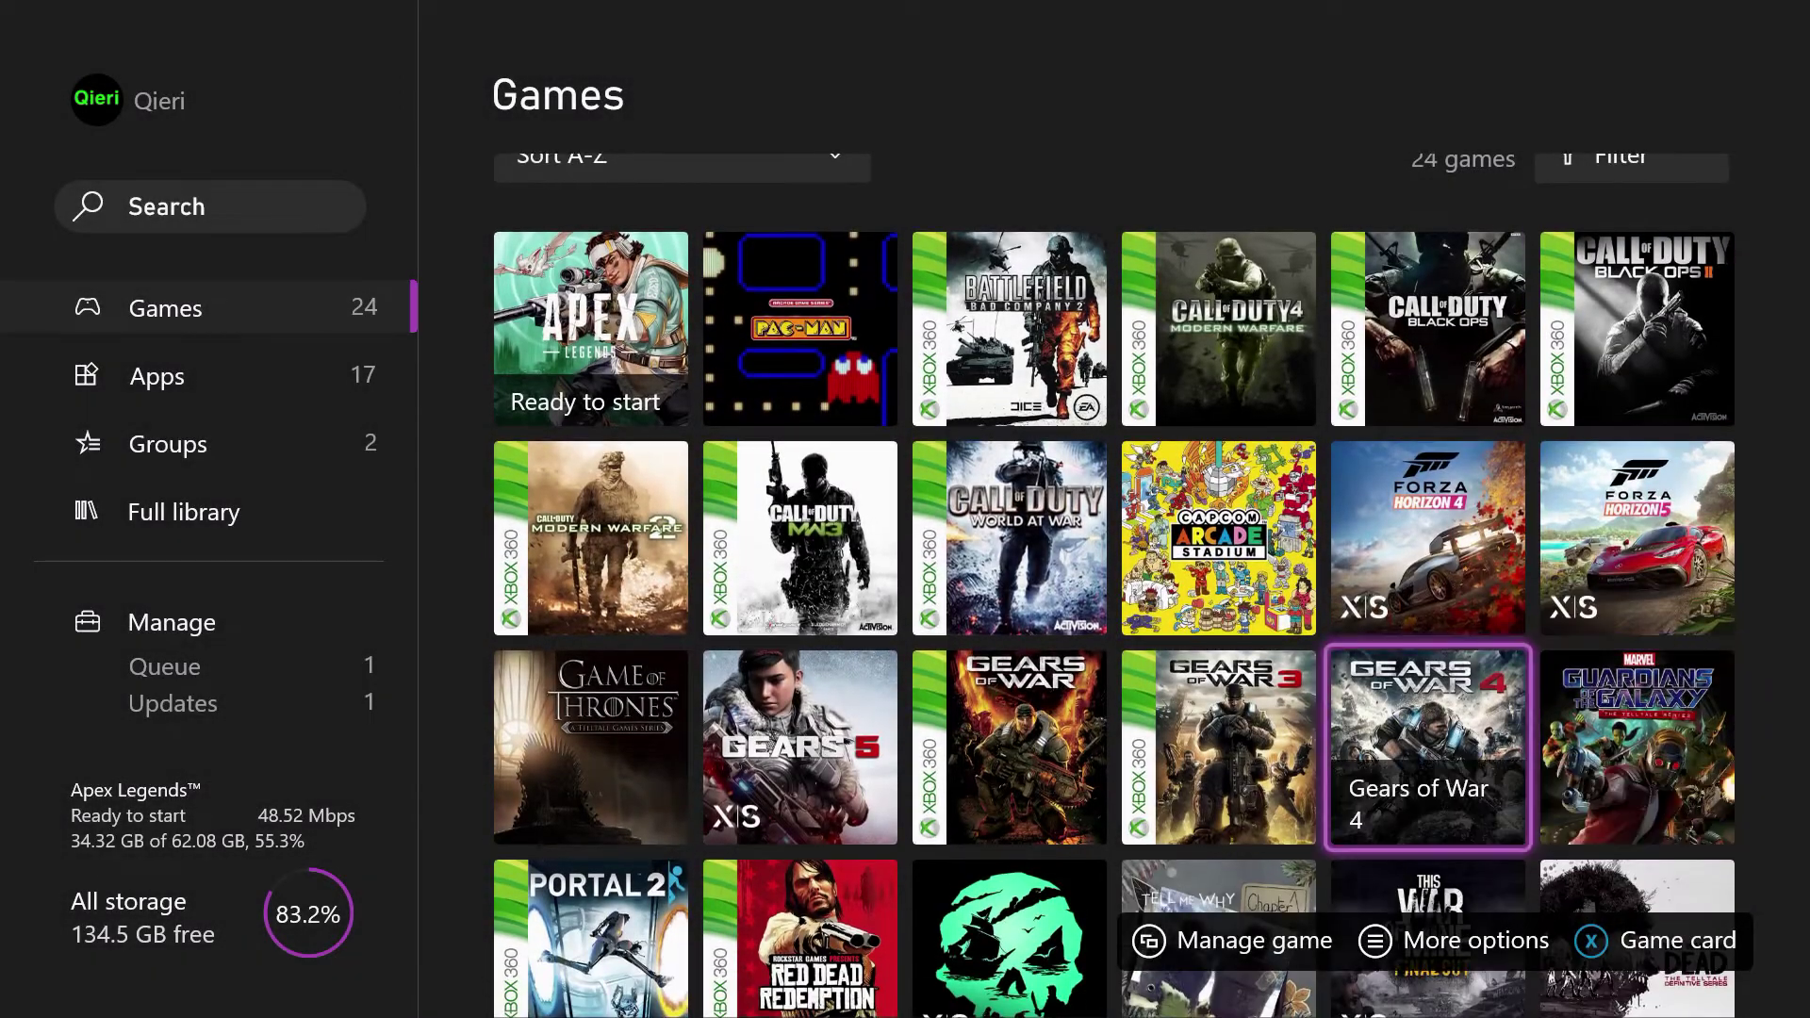
key(Left)
key(Left)
key(Left)
key(Left)
key(Down)
key(Right)
key(Right)
key(Right)
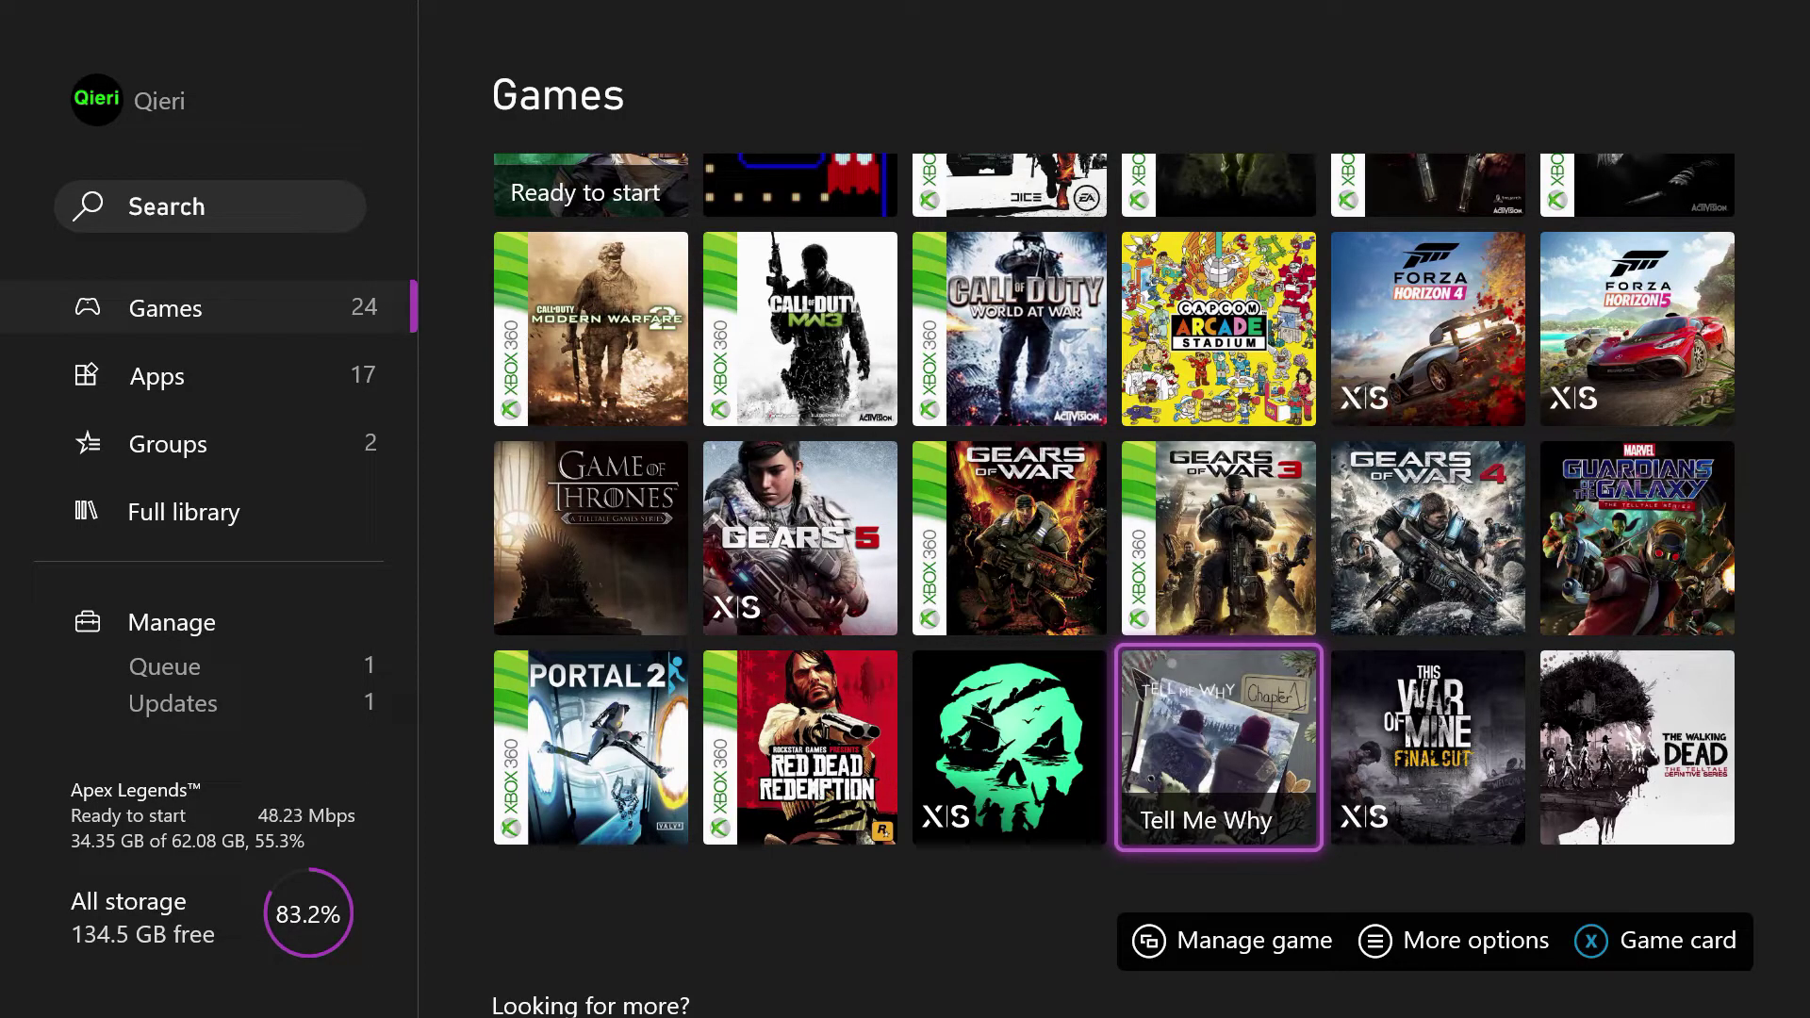
key(Escape)
key(Down)
key(Down)
key(Down)
key(Down)
key(Down)
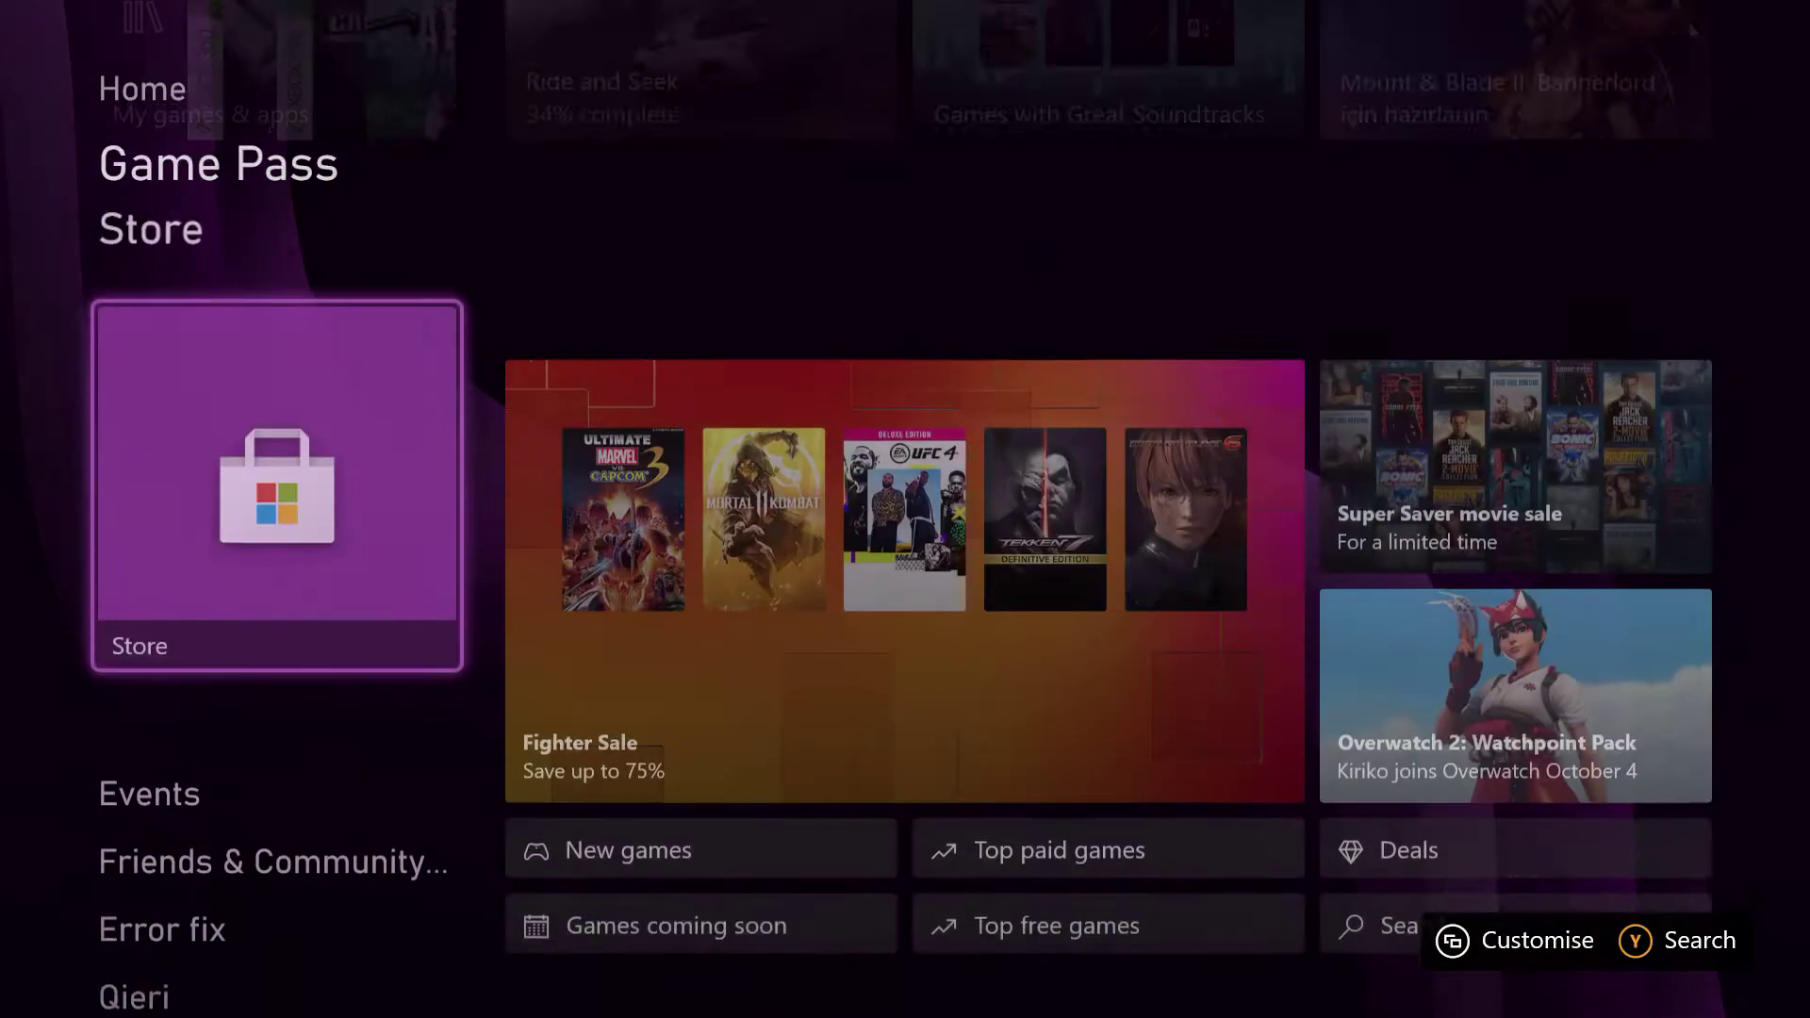